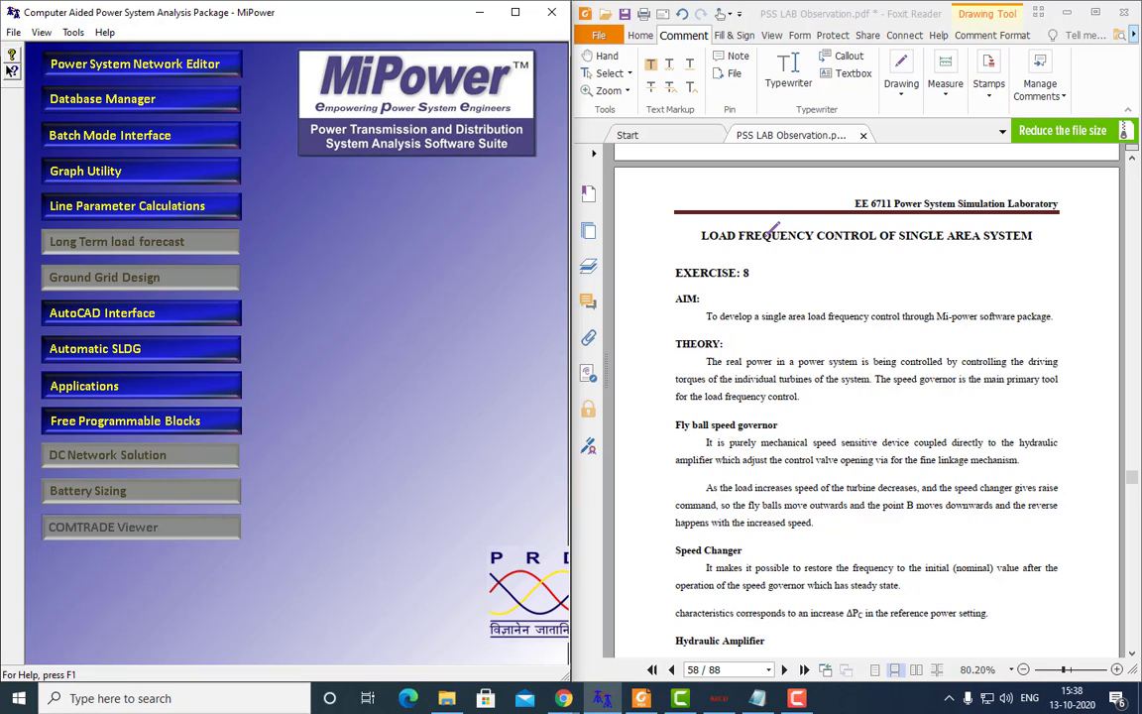
Read through Exercise 8 in the lab manual PDF, from the theory to the DATA list of system parameters.
scroll(793, 283, "down", 5)
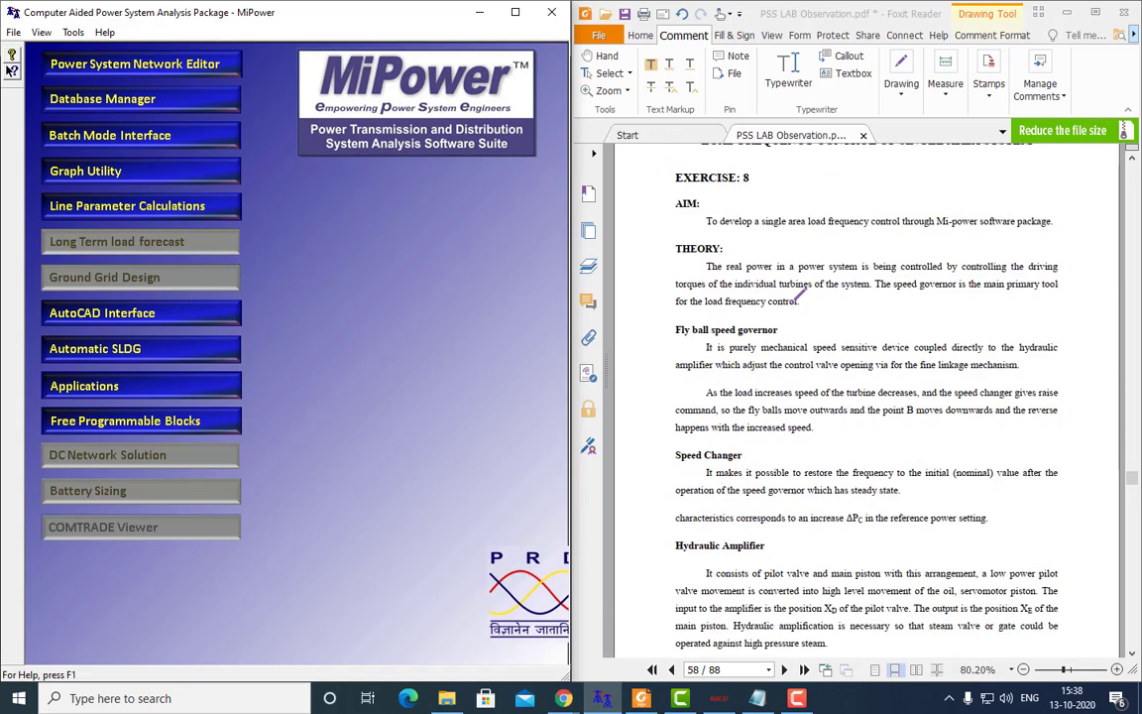
scroll(798, 295, "down", 20)
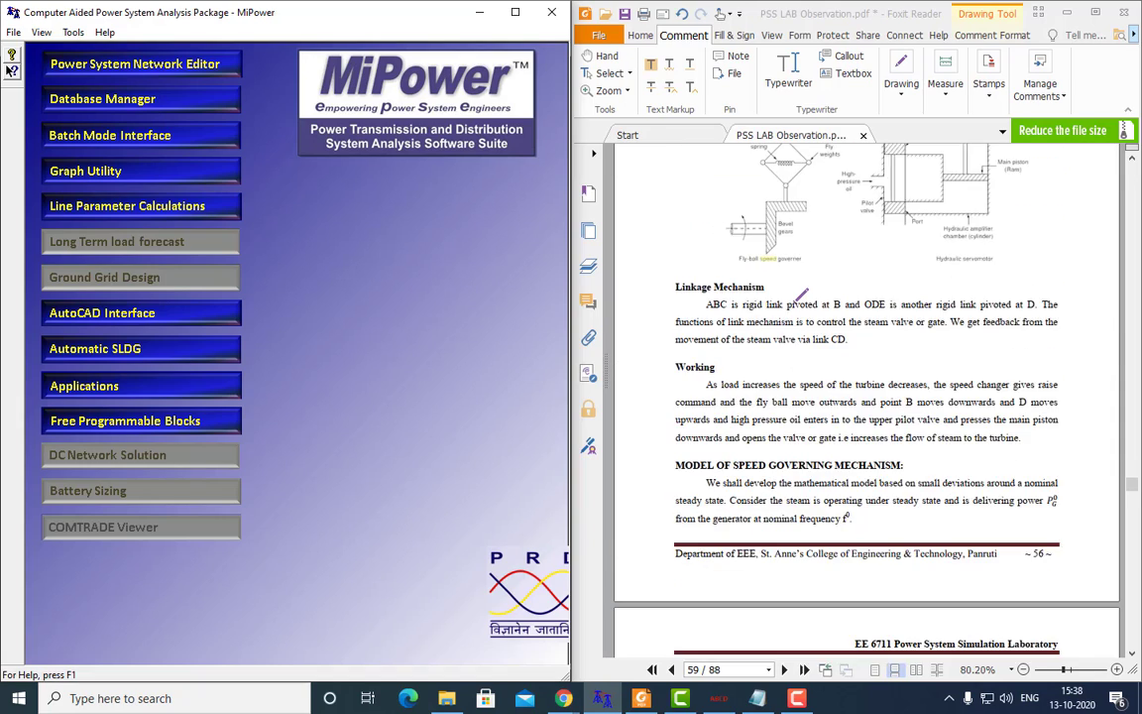
scroll(797, 294, "down", 20)
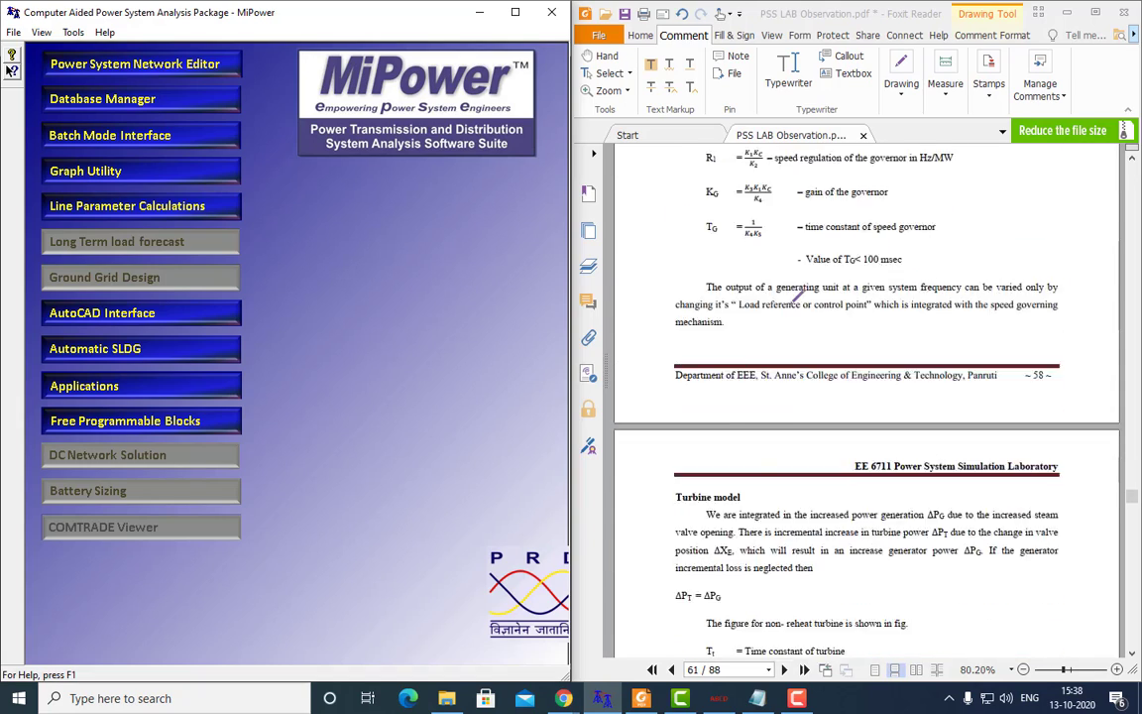
scroll(798, 294, "down", 20)
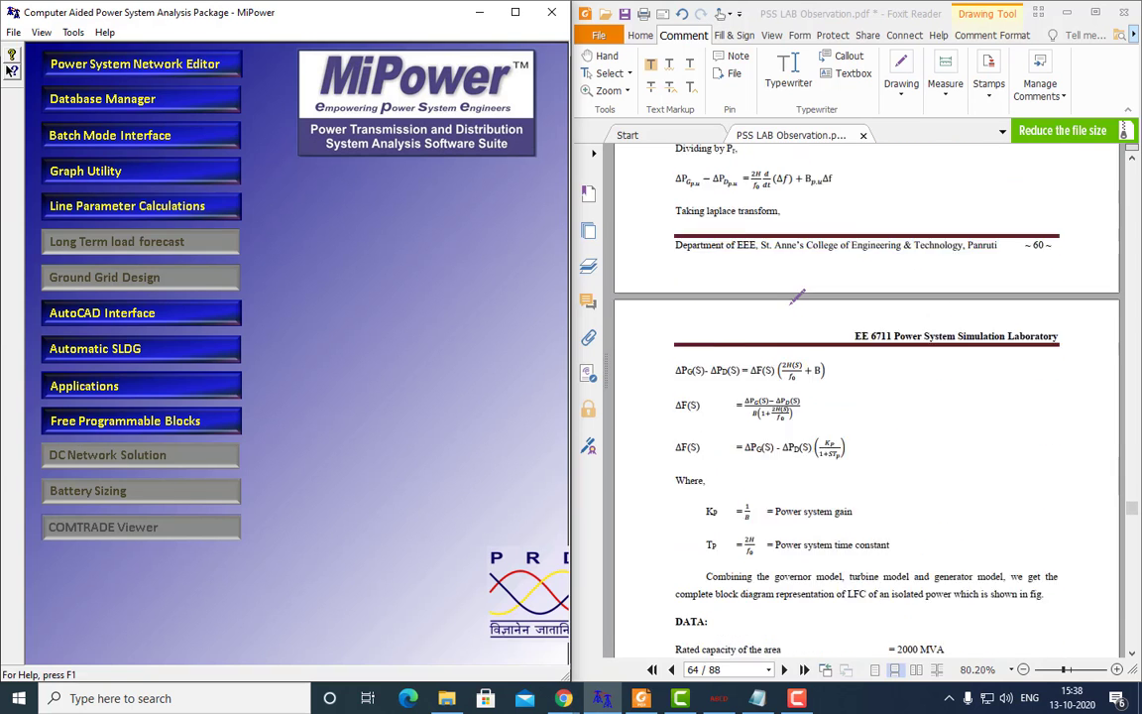
scroll(798, 295, "down", 5)
scroll(798, 295, "up", 4)
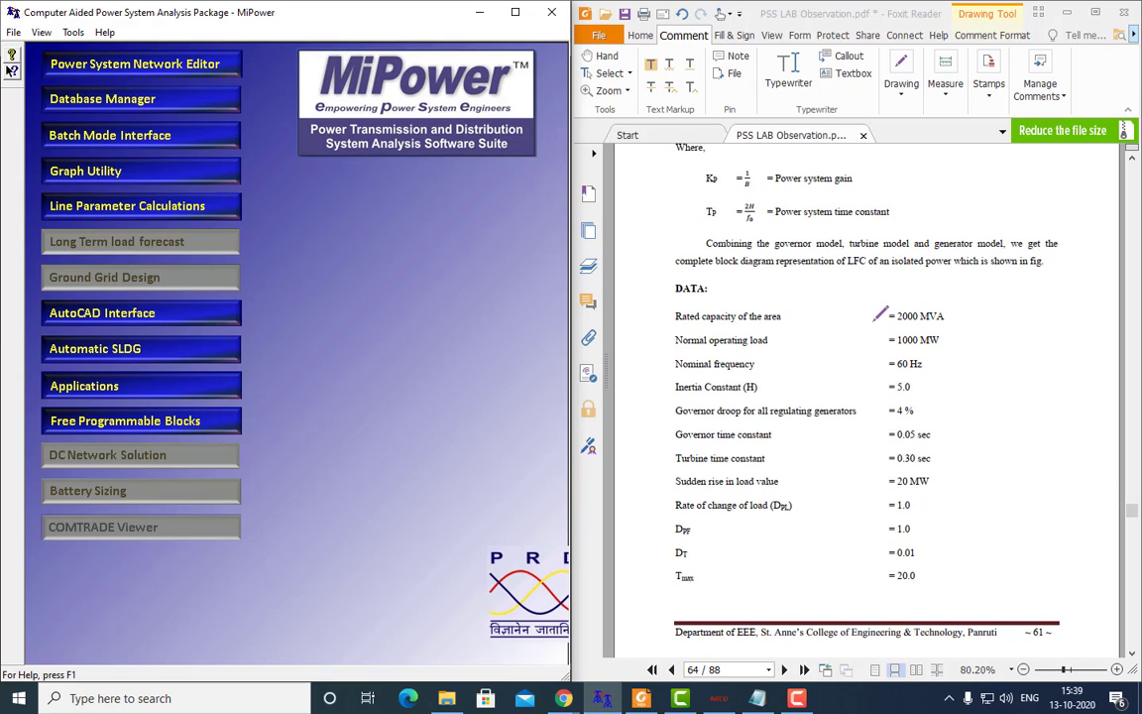
scroll(880, 313, "up", 1)
scroll(880, 313, "up", 1)
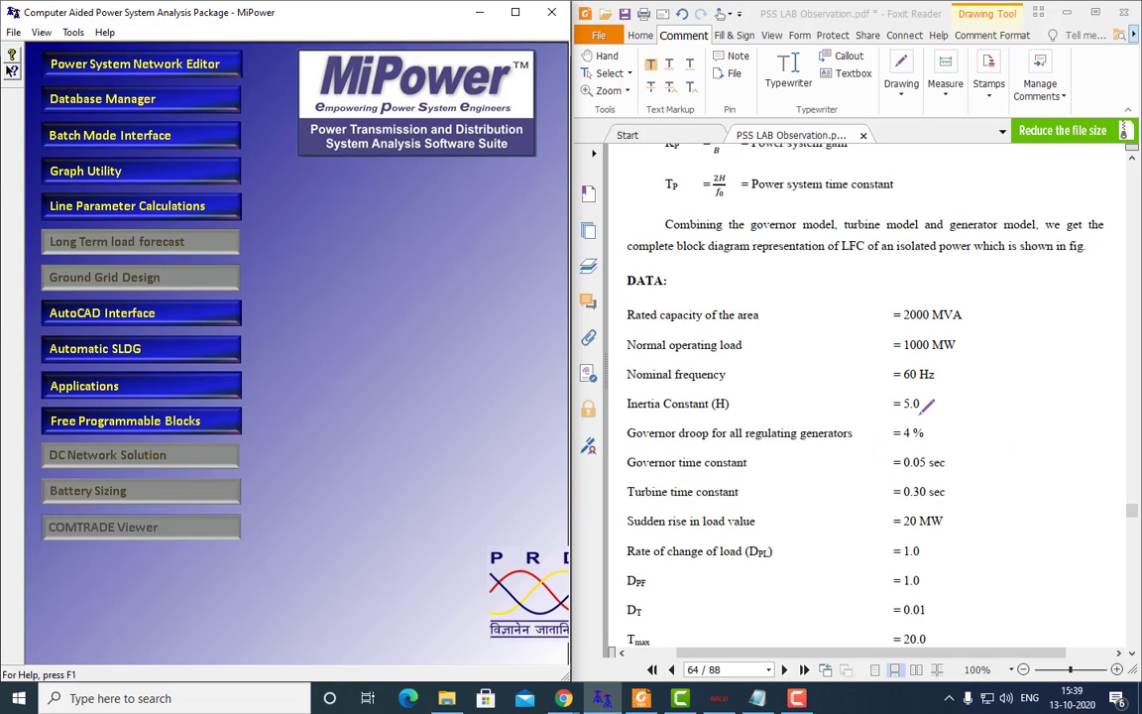
Examine the load frequency control block diagram in the manual and compare it with the given DATA values.
scroll(864, 293, "up", 6)
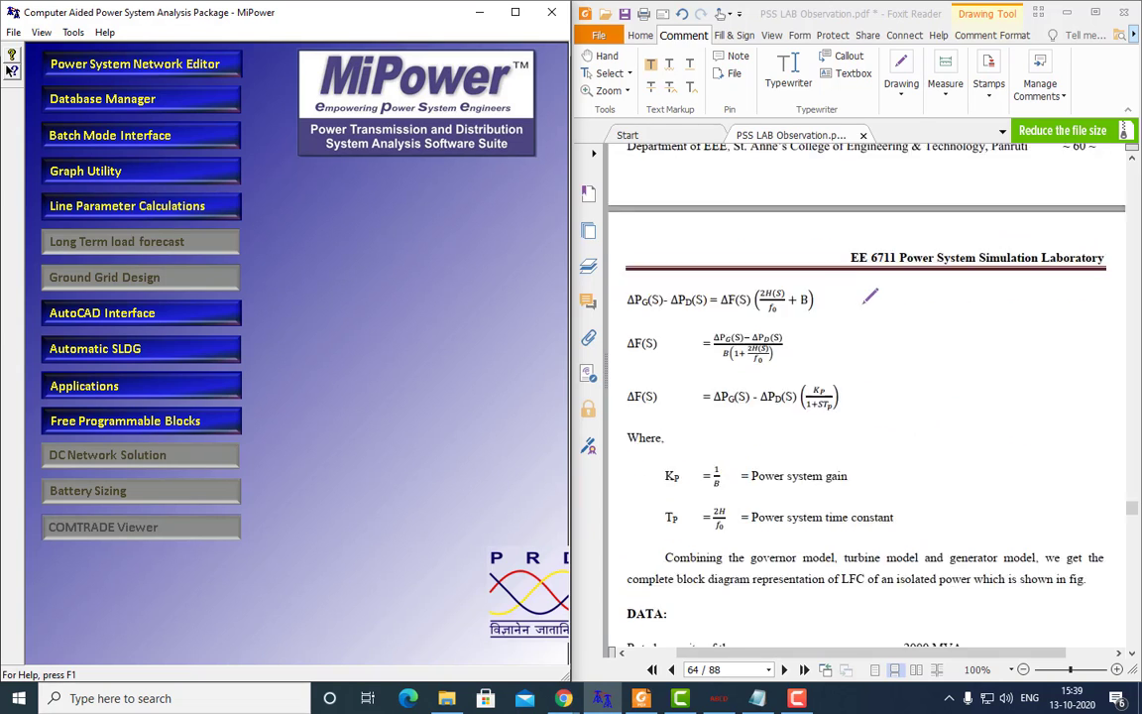
scroll(856, 289, "up", 2)
scroll(857, 289, "up", 6)
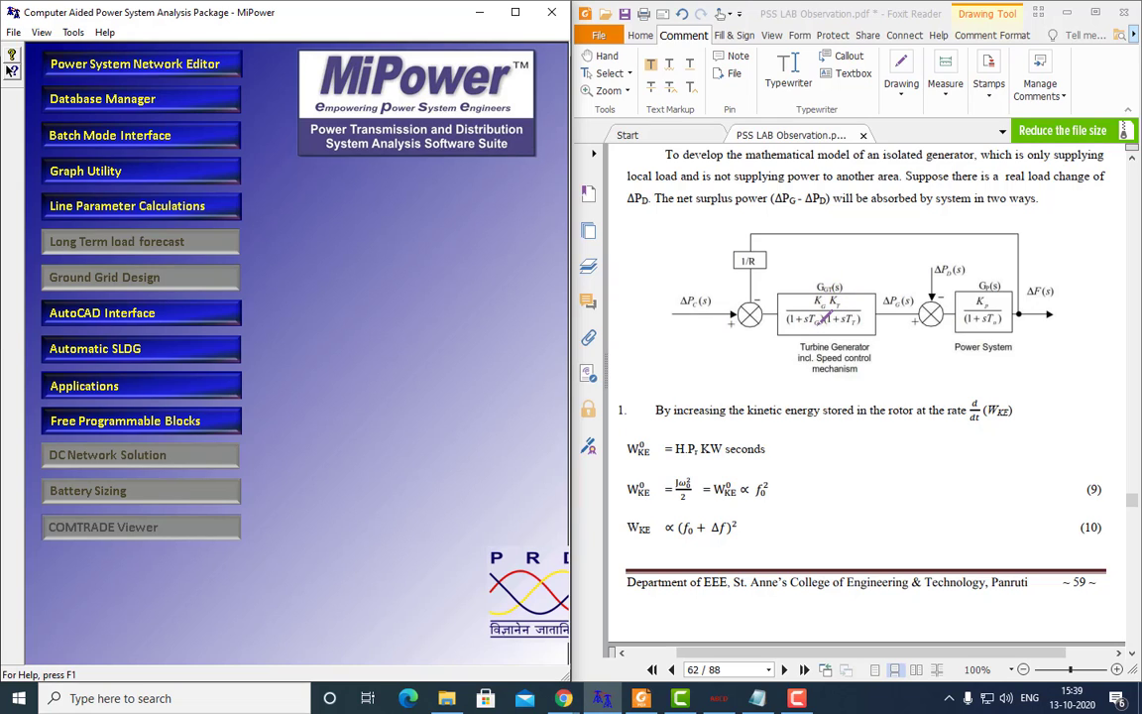
scroll(858, 297, "down", 10)
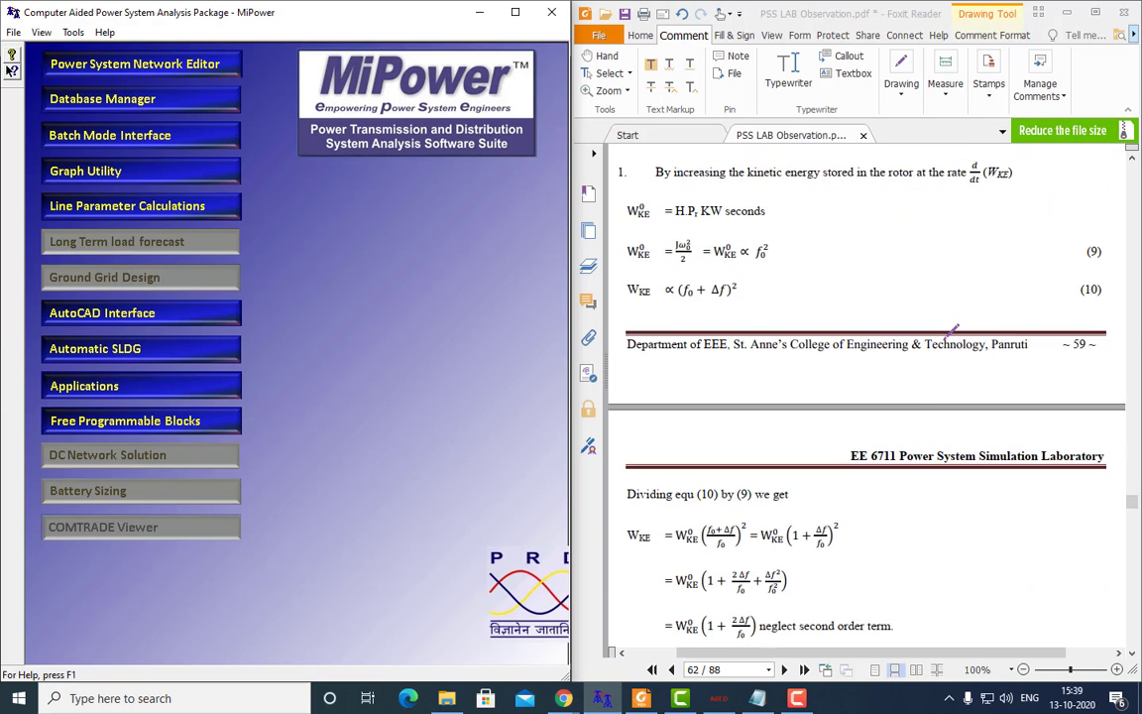
scroll(949, 332, "down", 15)
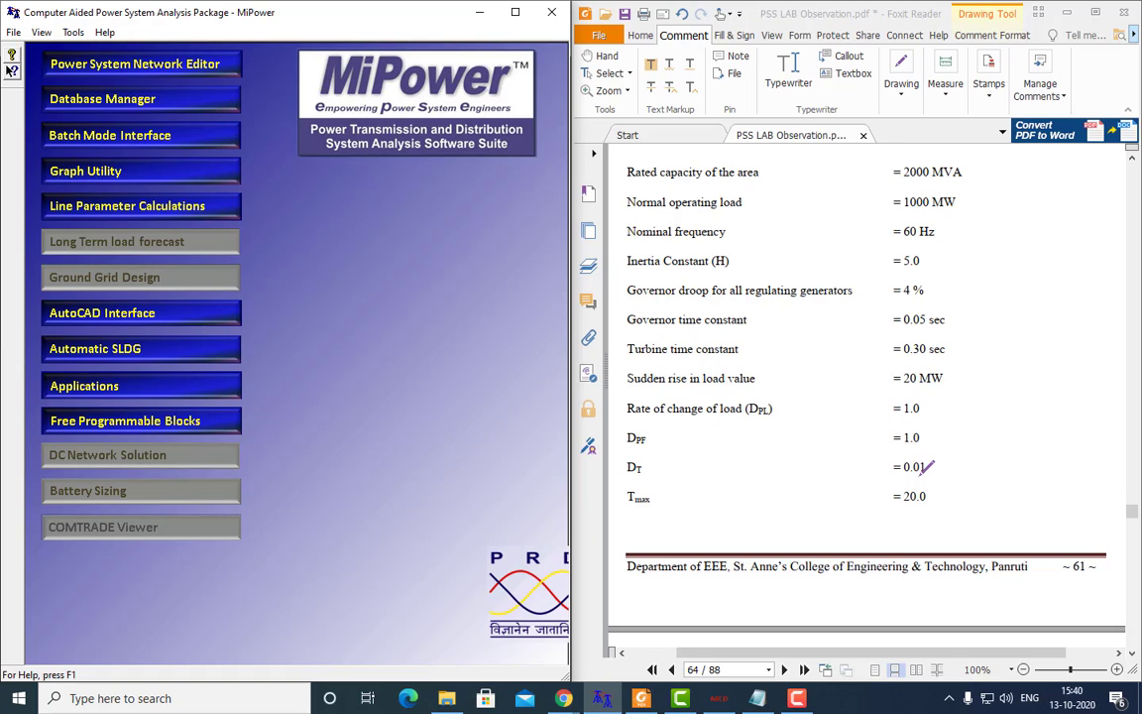
scroll(837, 419, "down", 2)
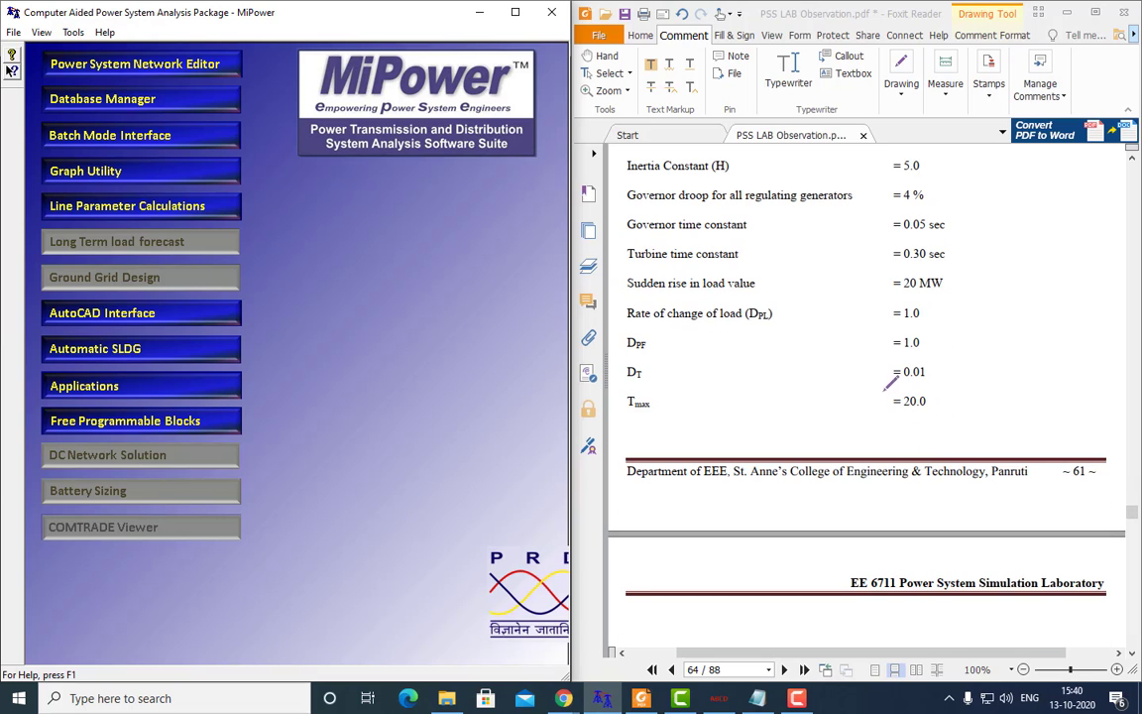
scroll(795, 337, "down", 3)
scroll(852, 366, "up", 4)
scroll(879, 370, "up", 4)
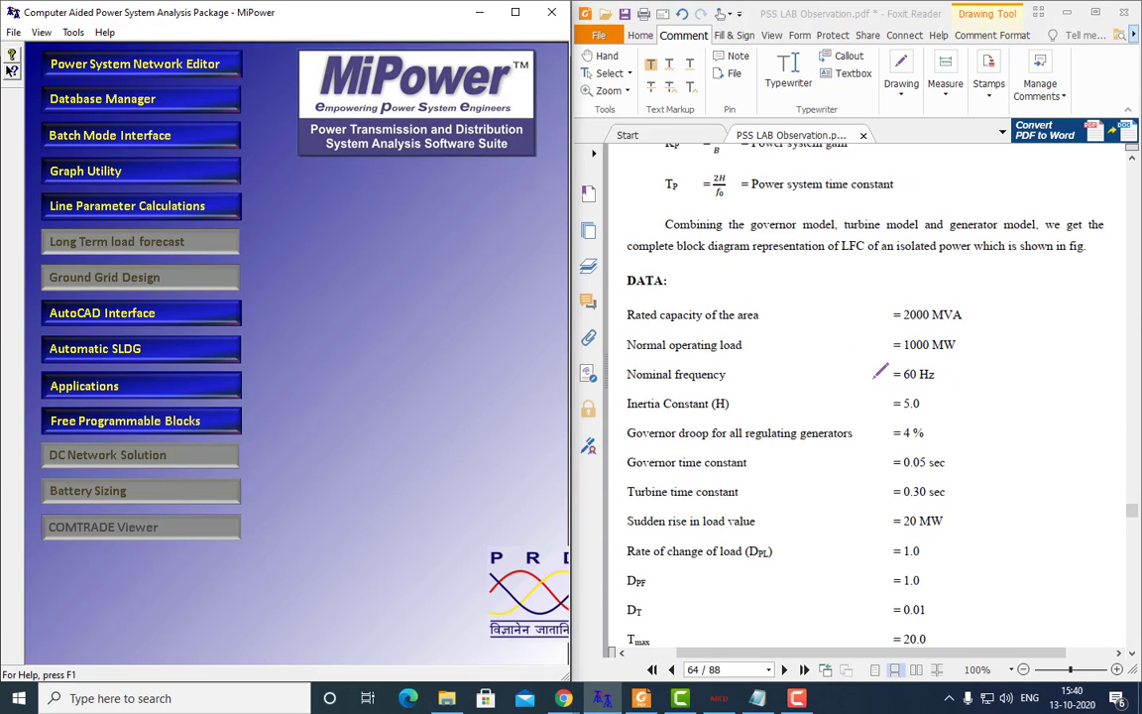
scroll(875, 376, "down", 1)
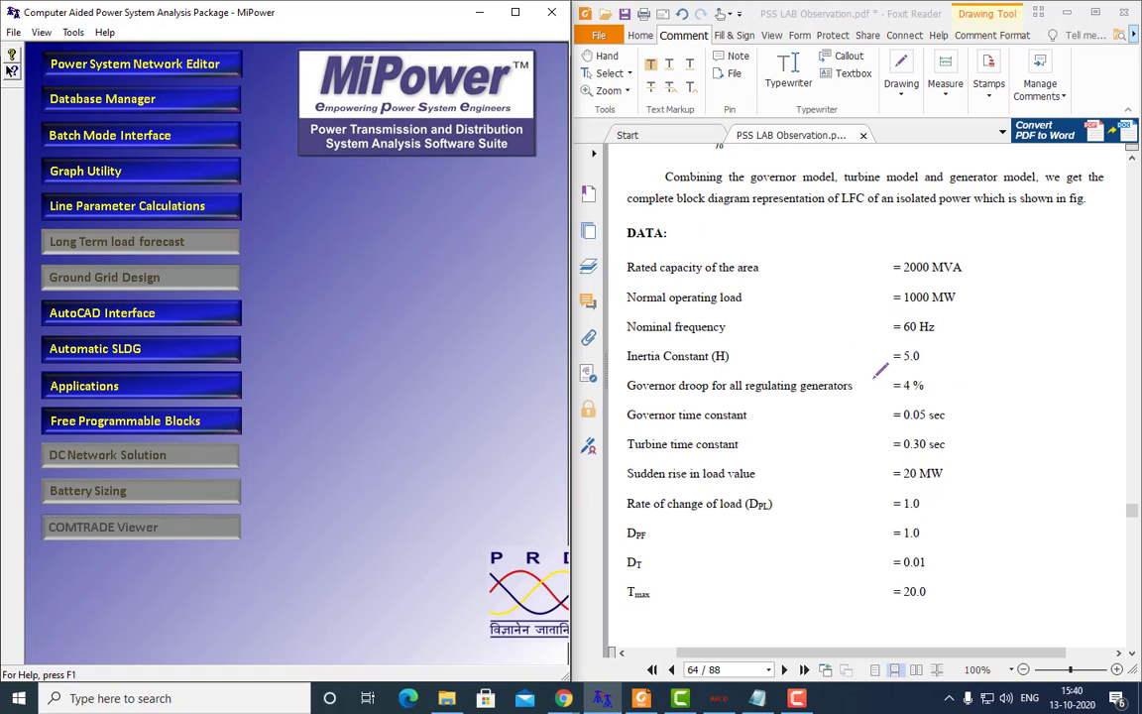
Open the Single Area/Multi Area LFC tool in MiPower and place its window clear of the manual's data list.
left_click(70, 37)
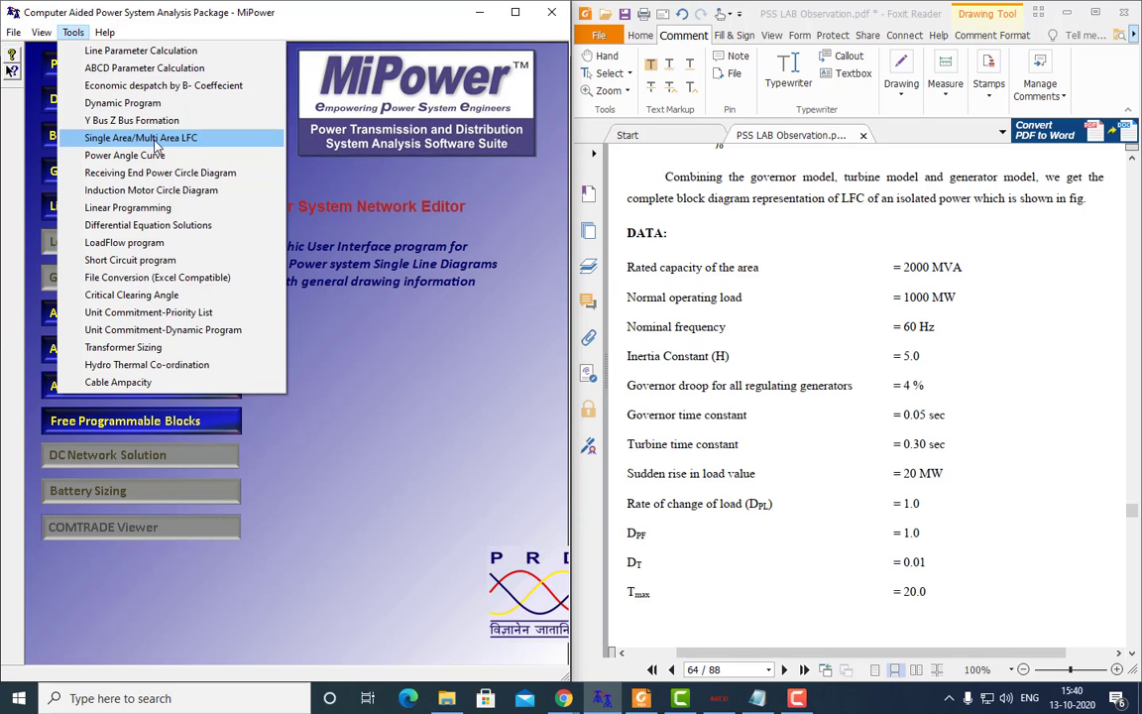
left_click(154, 140)
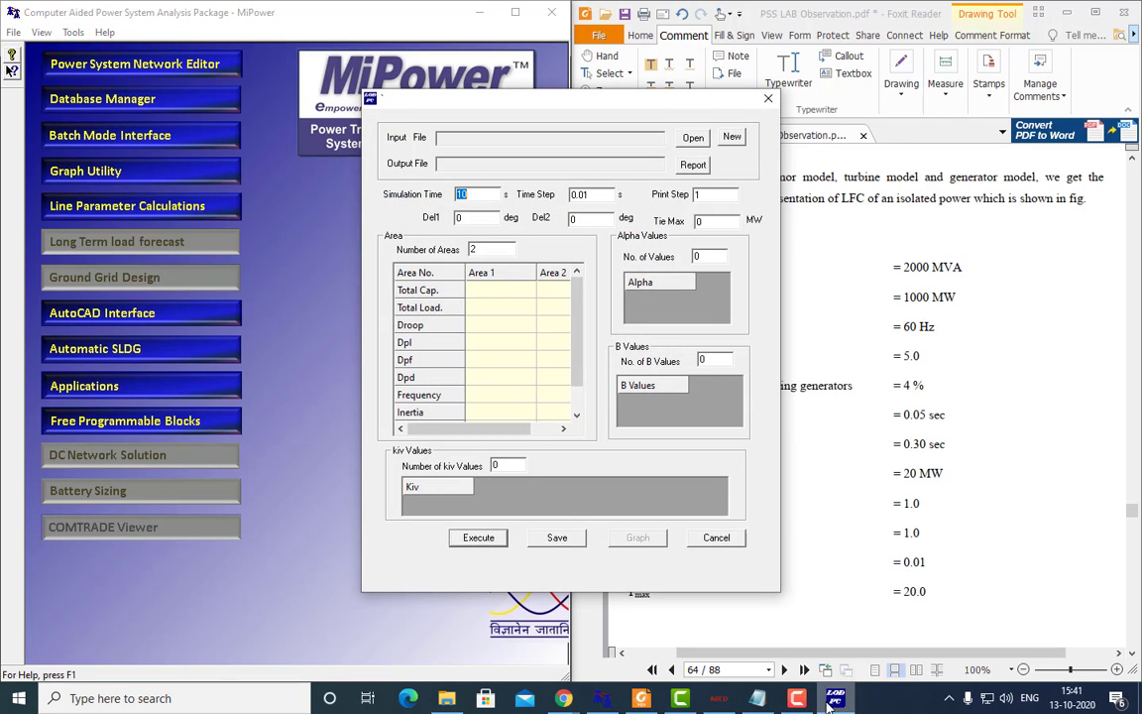
left_click_drag(535, 106, 315, 72)
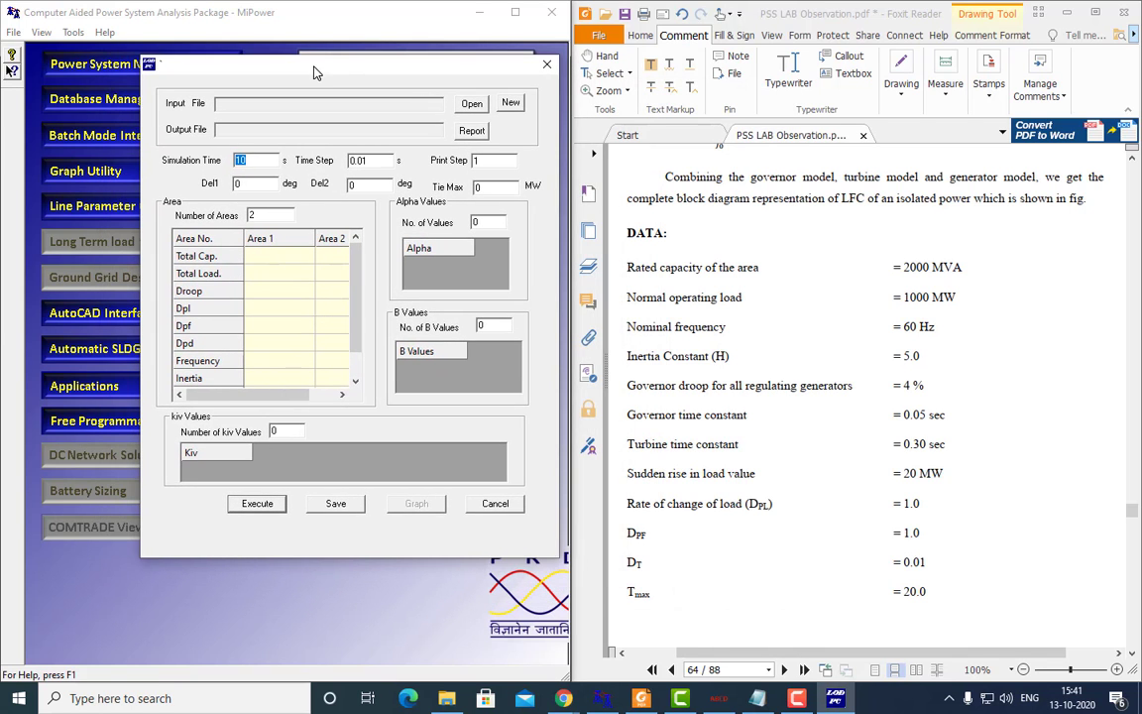
Create a new load frequency input file named LFC1 in the Mipower Program folder on Local Disk (E:).
left_click(508, 106)
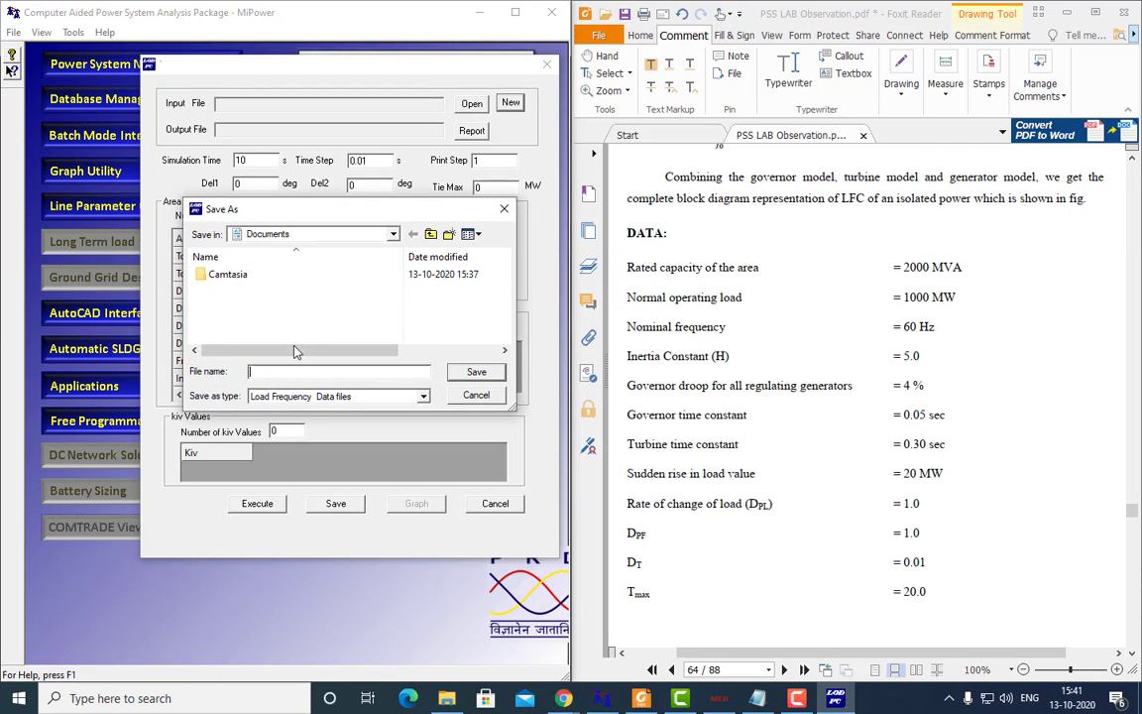
left_click(393, 235)
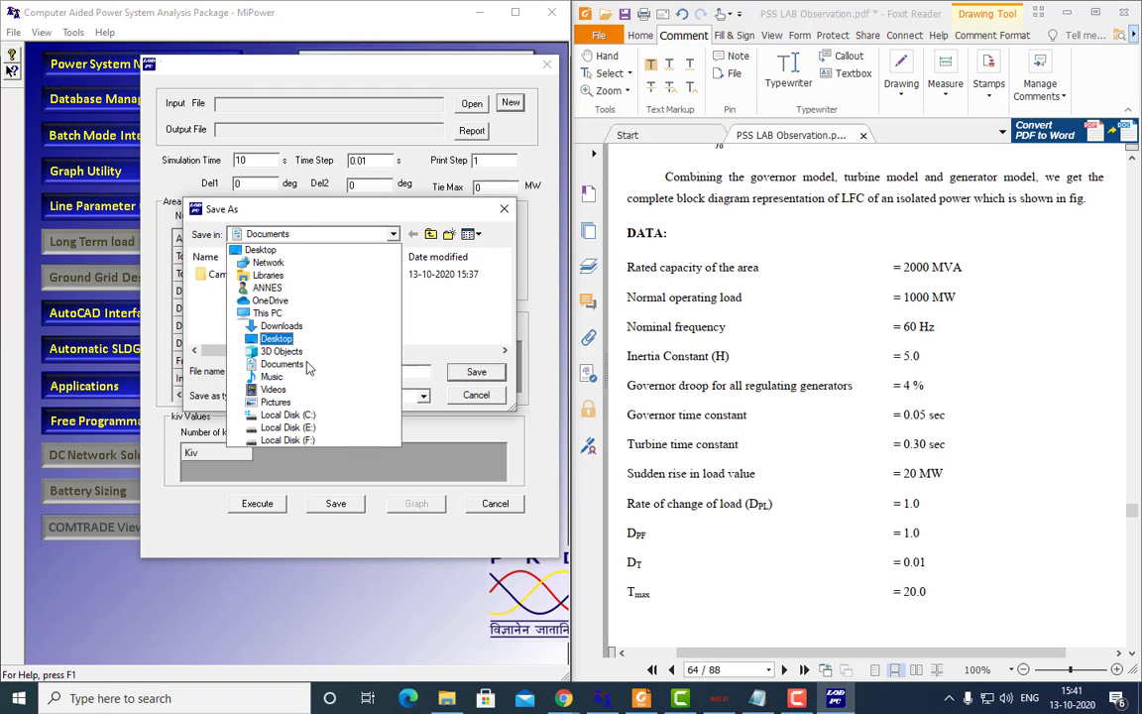
left_click(288, 434)
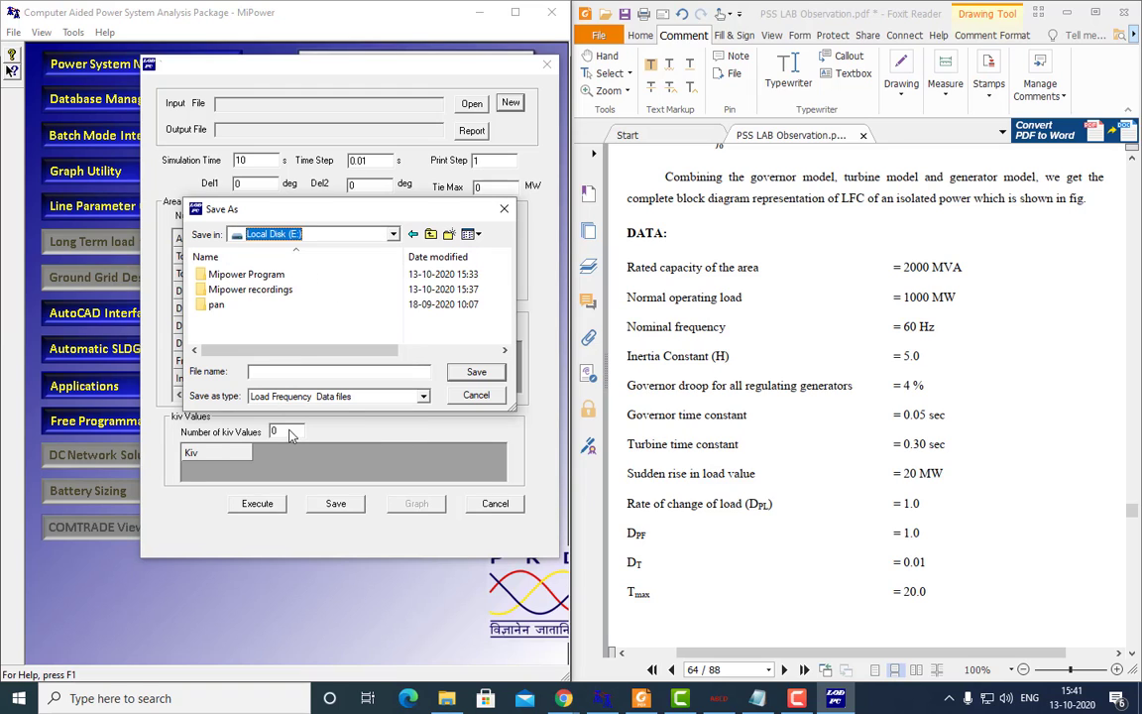
double_click(260, 276)
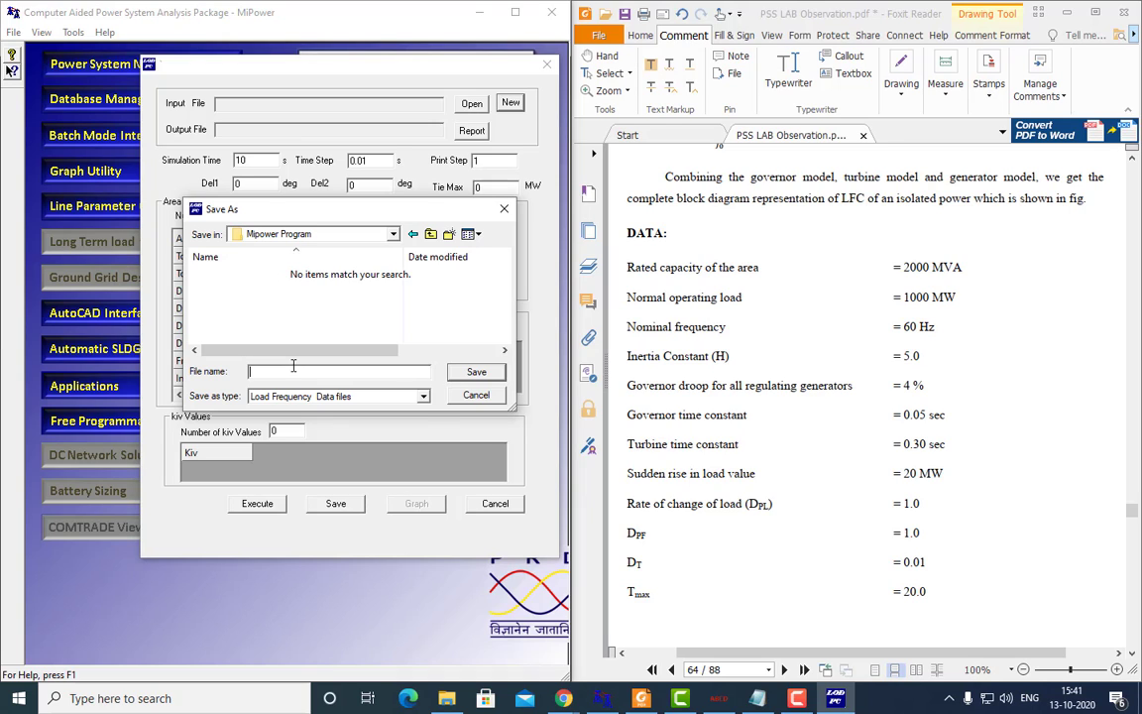
type("lfc")
key("BackSpace")
key("BackSpace")
type("LLF")
left_click(473, 373)
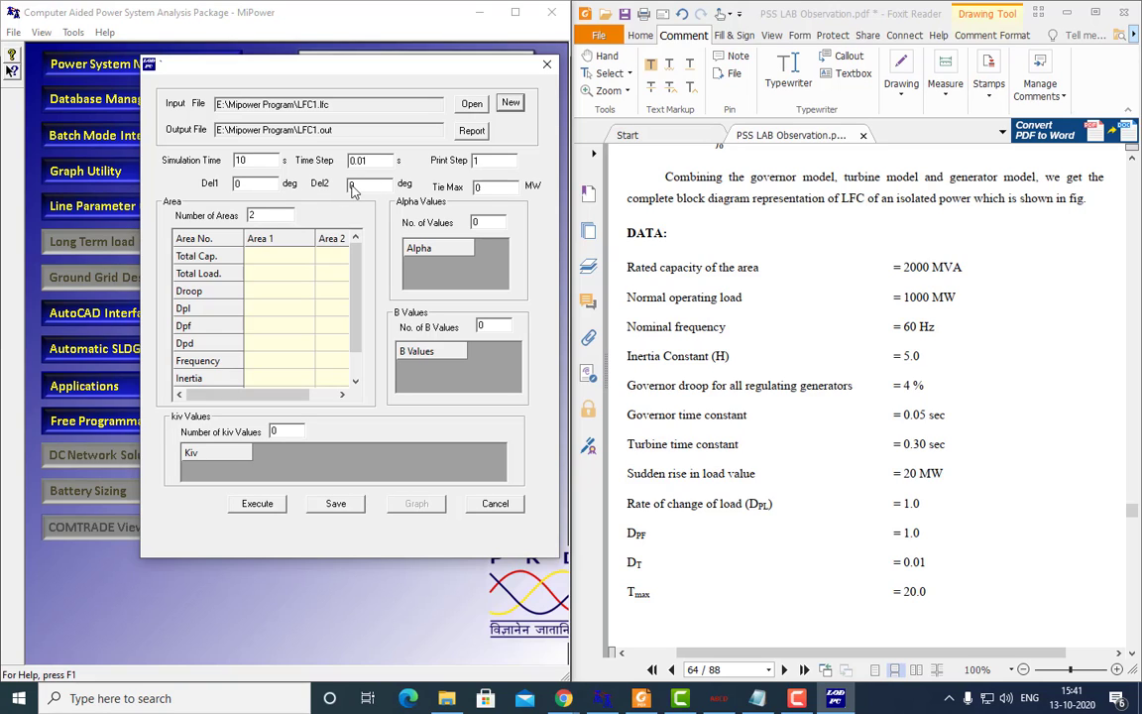
Set the number of areas to 1.
double_click(271, 213)
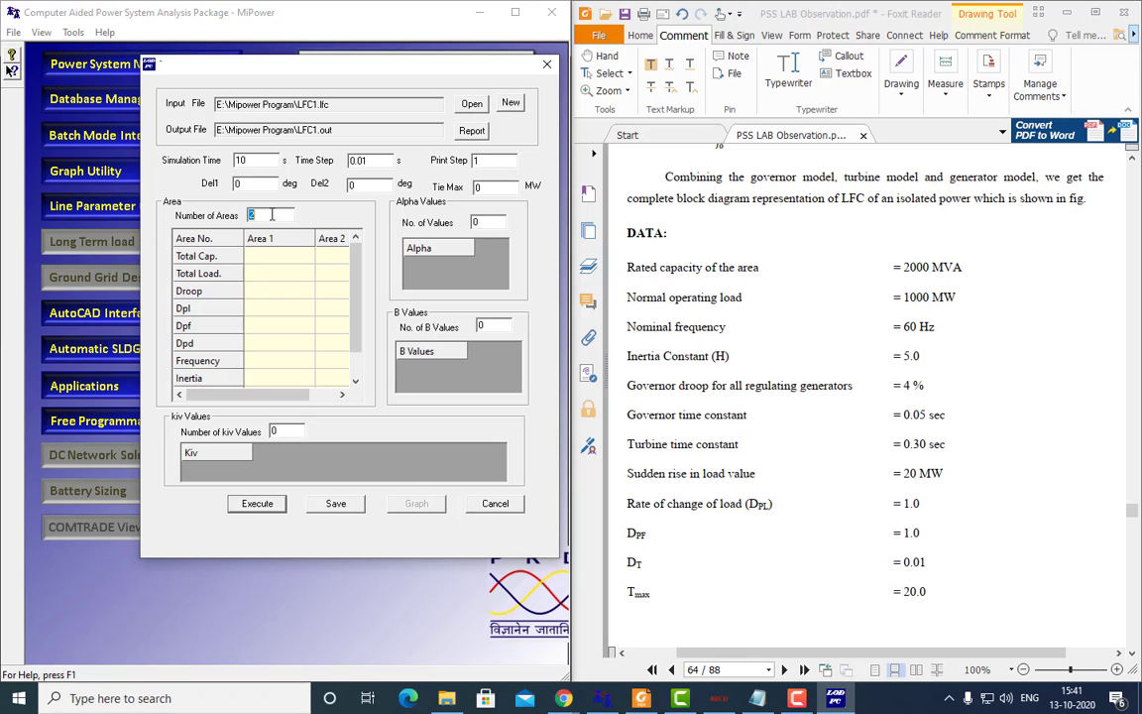
type("1")
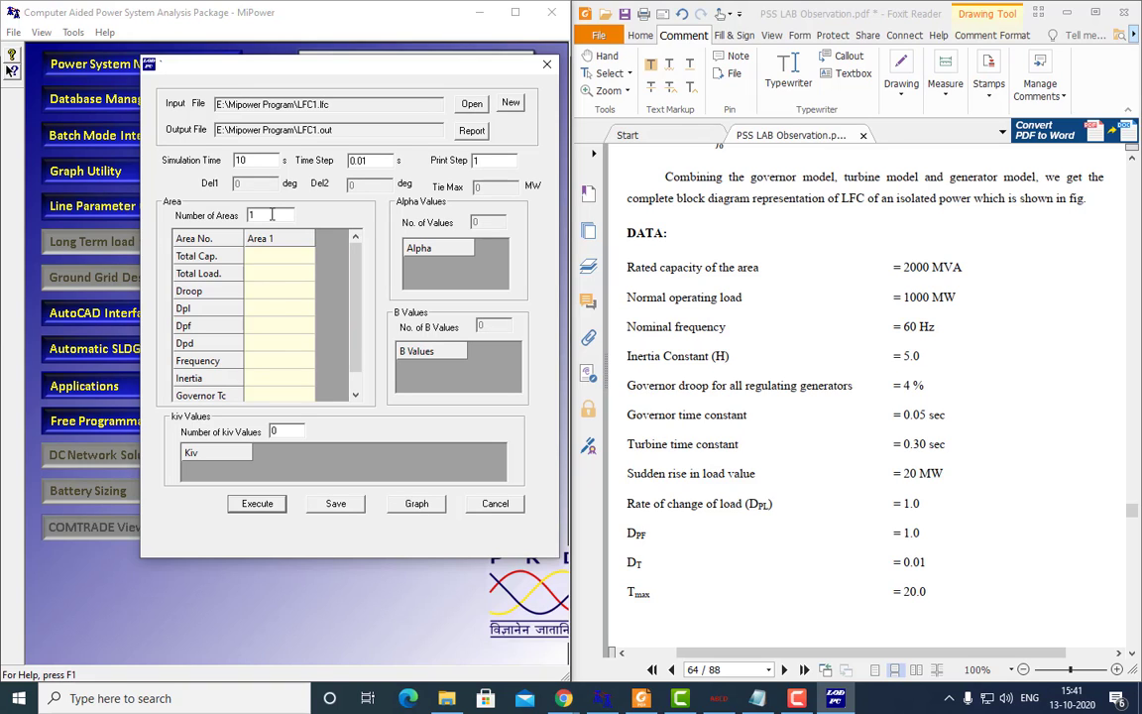
Try the area table with 2 areas, look at the Area 2 column, and return the number of areas to 1.
key("BackSpace")
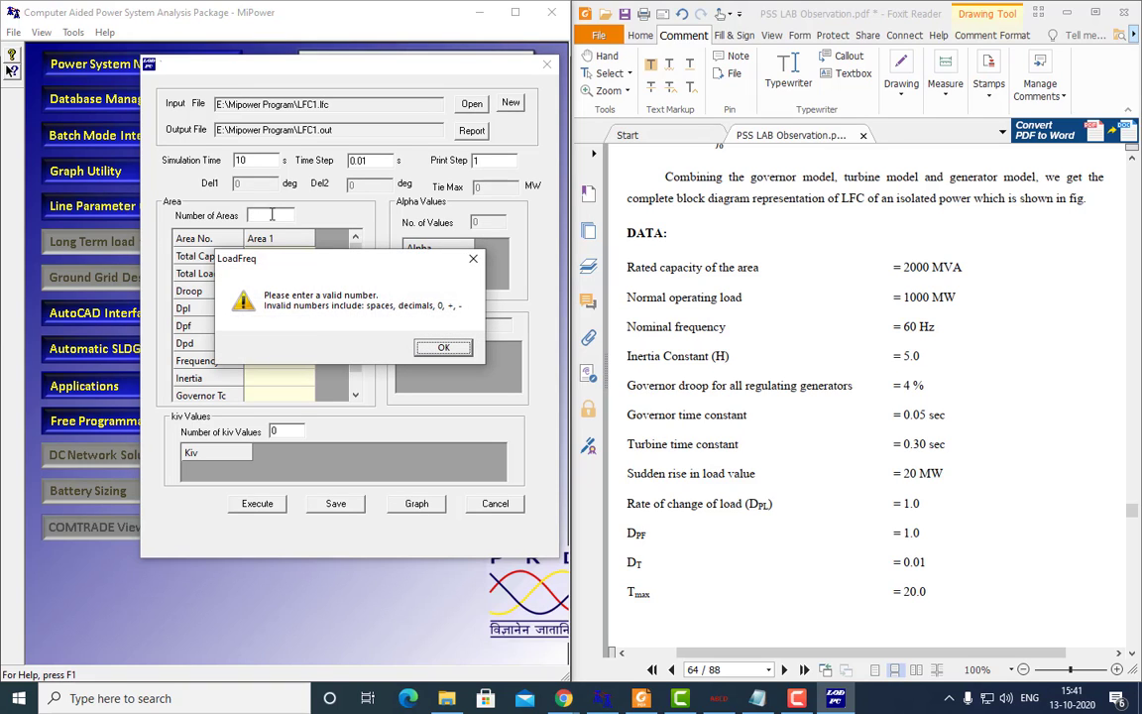
key("Return")
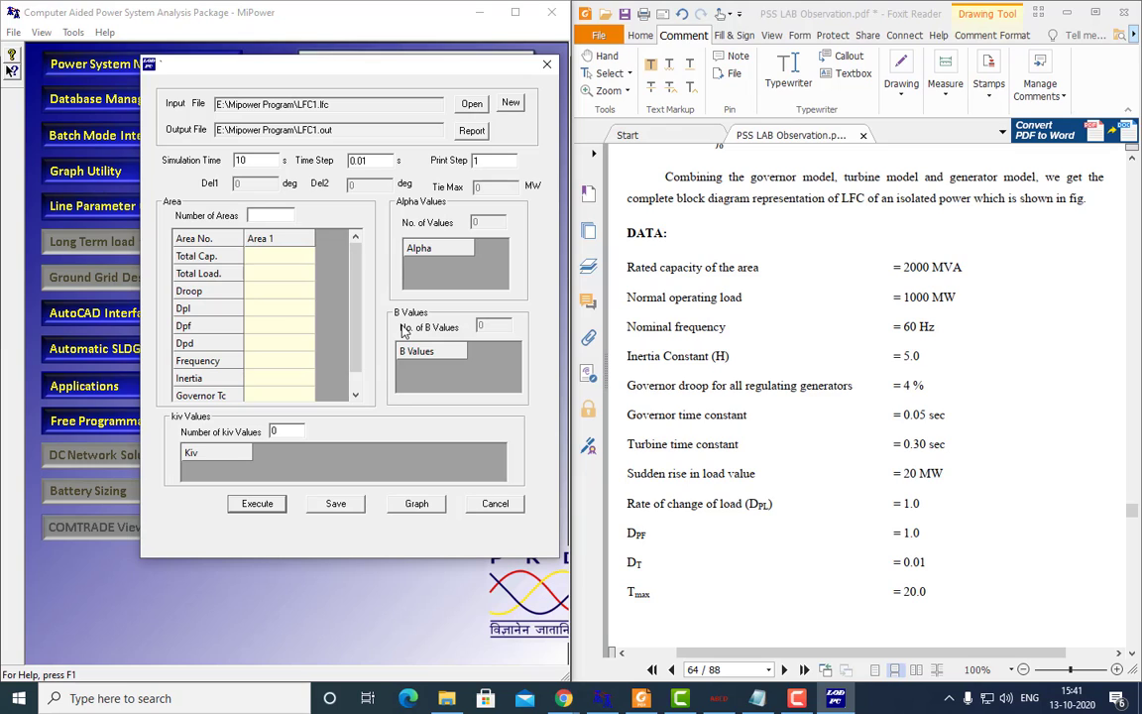
type("2")
left_click(330, 391)
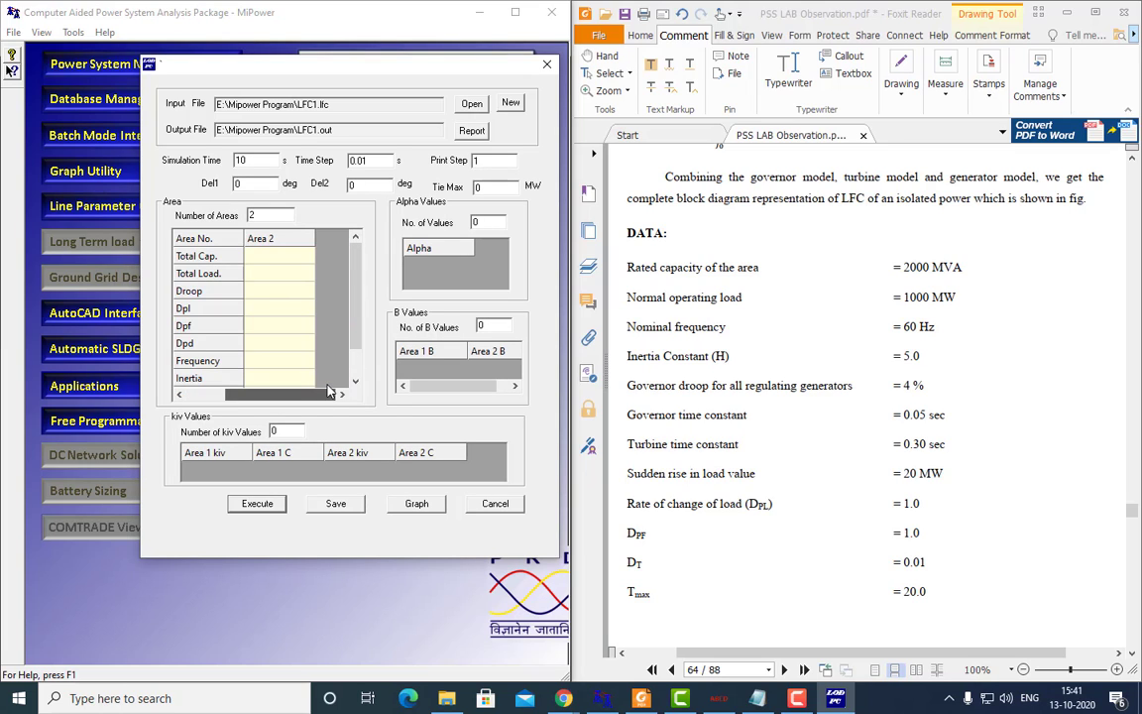
left_click(273, 378)
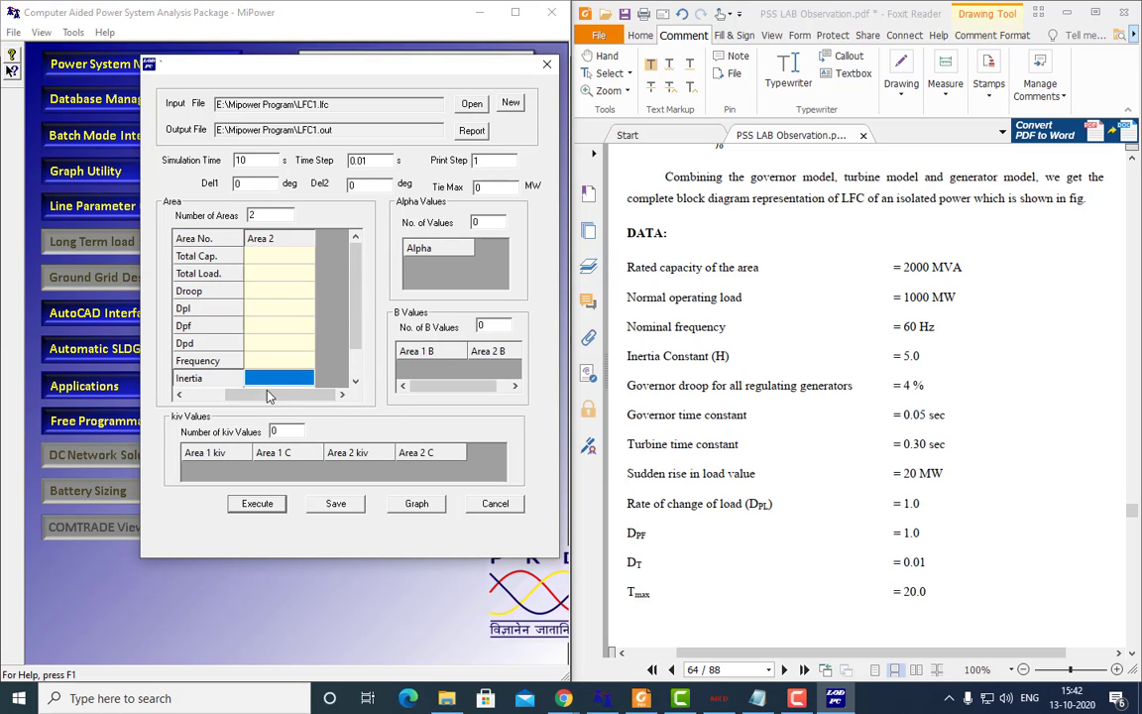
left_click_drag(254, 396, 218, 398)
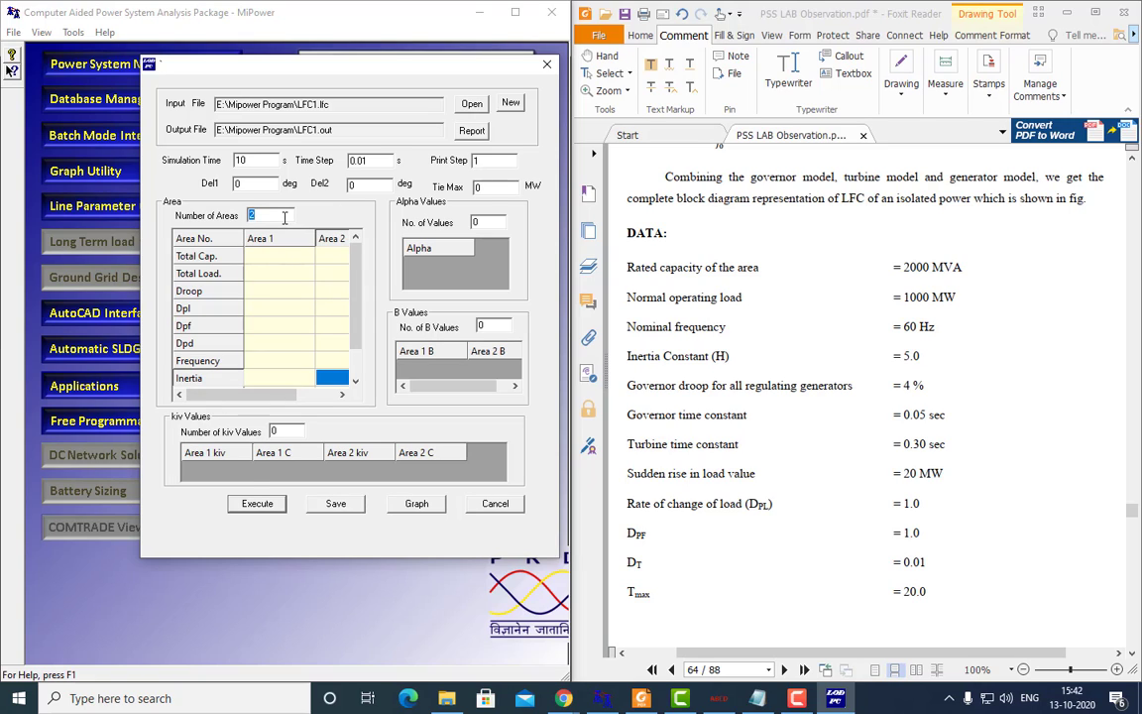
type("1")
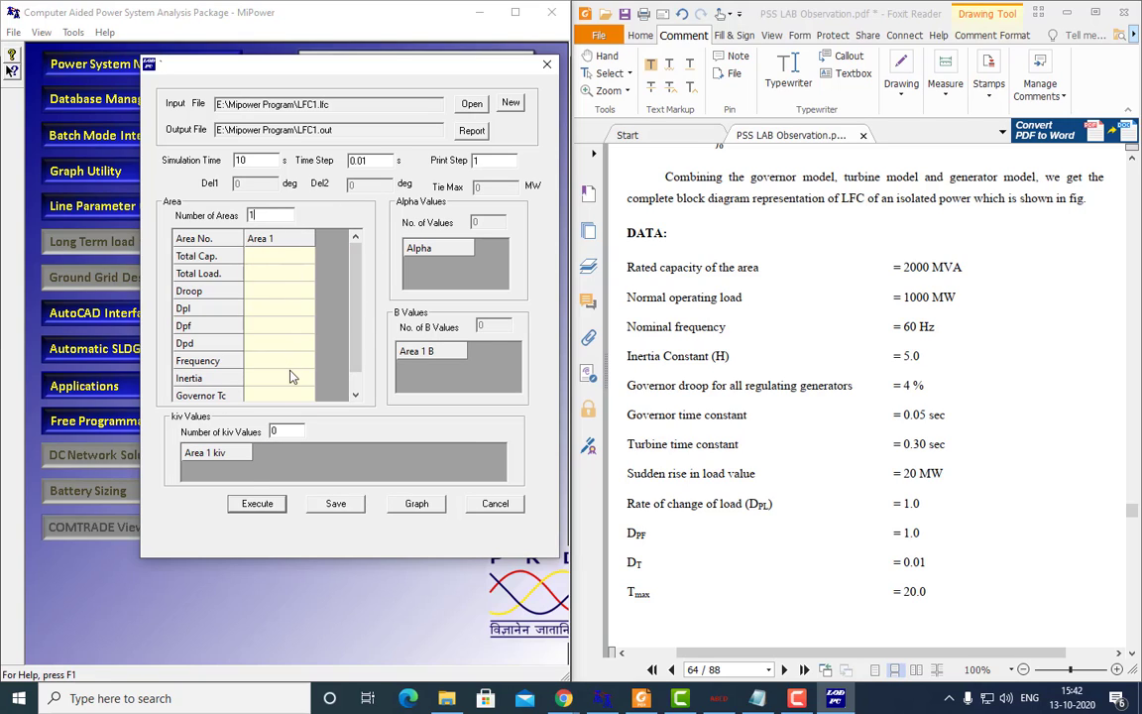
Enter a total capacity of 2000 and a total load of 1000 for Area 1.
left_click(268, 257)
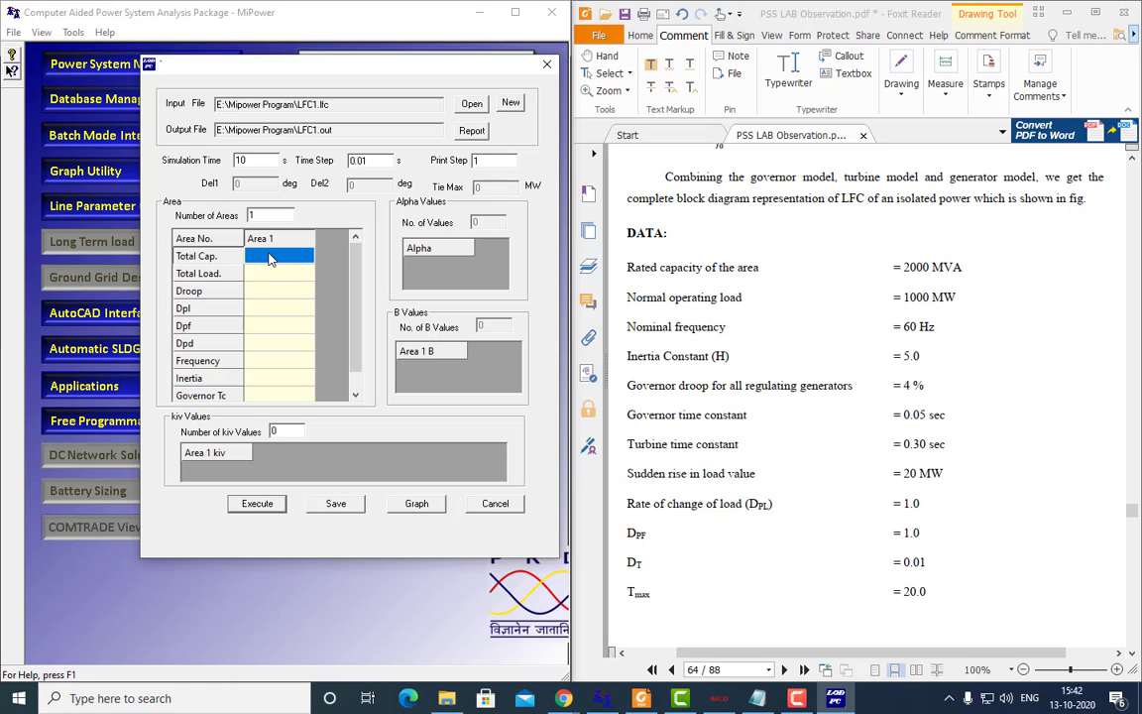
type("2000")
left_click(265, 280)
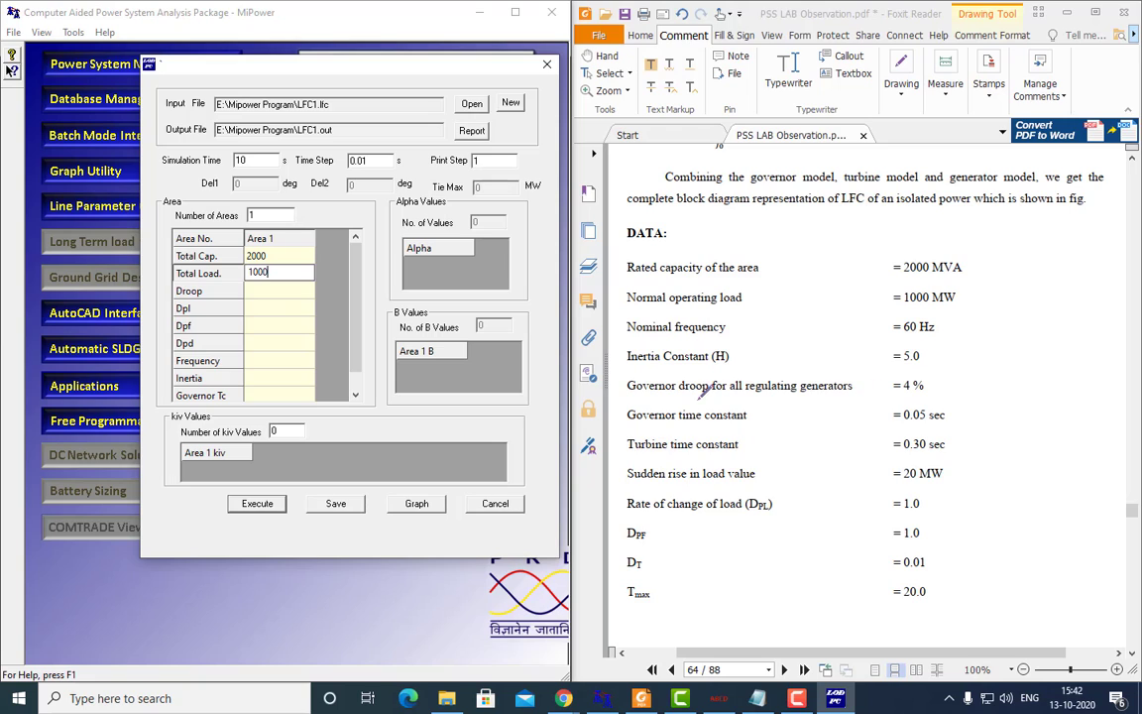
Underline the word "droop" in the manual's data list and set the Area 1 droop to 4.
left_click_drag(676, 397, 709, 395)
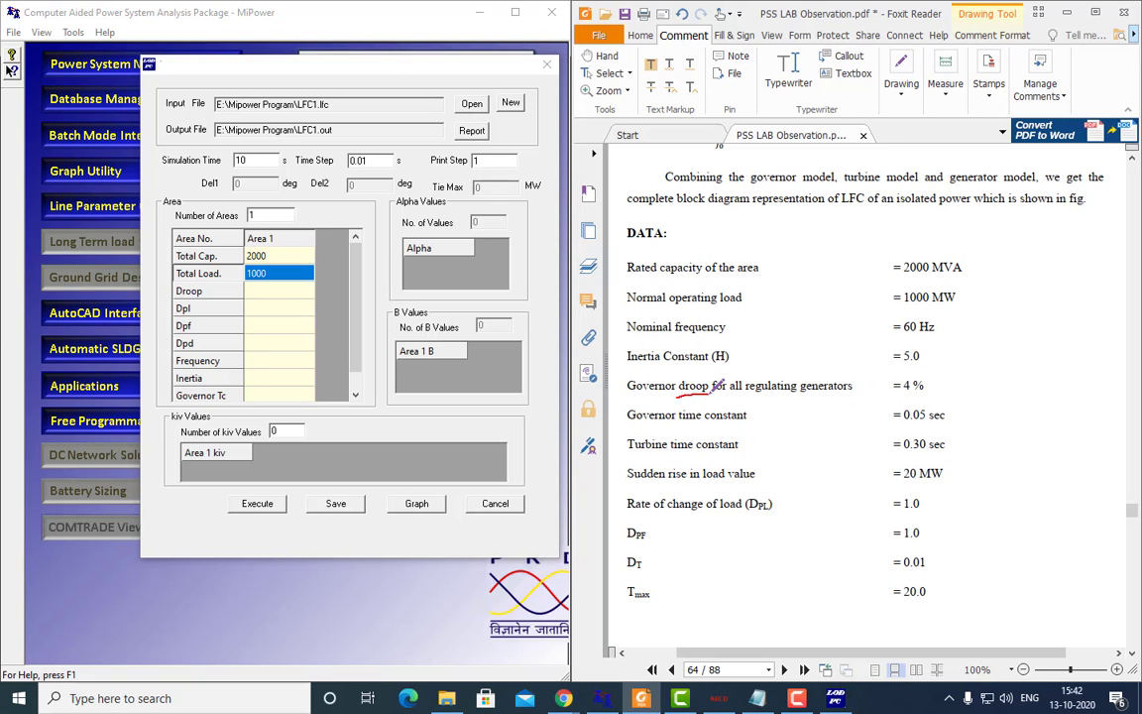
left_click(263, 290)
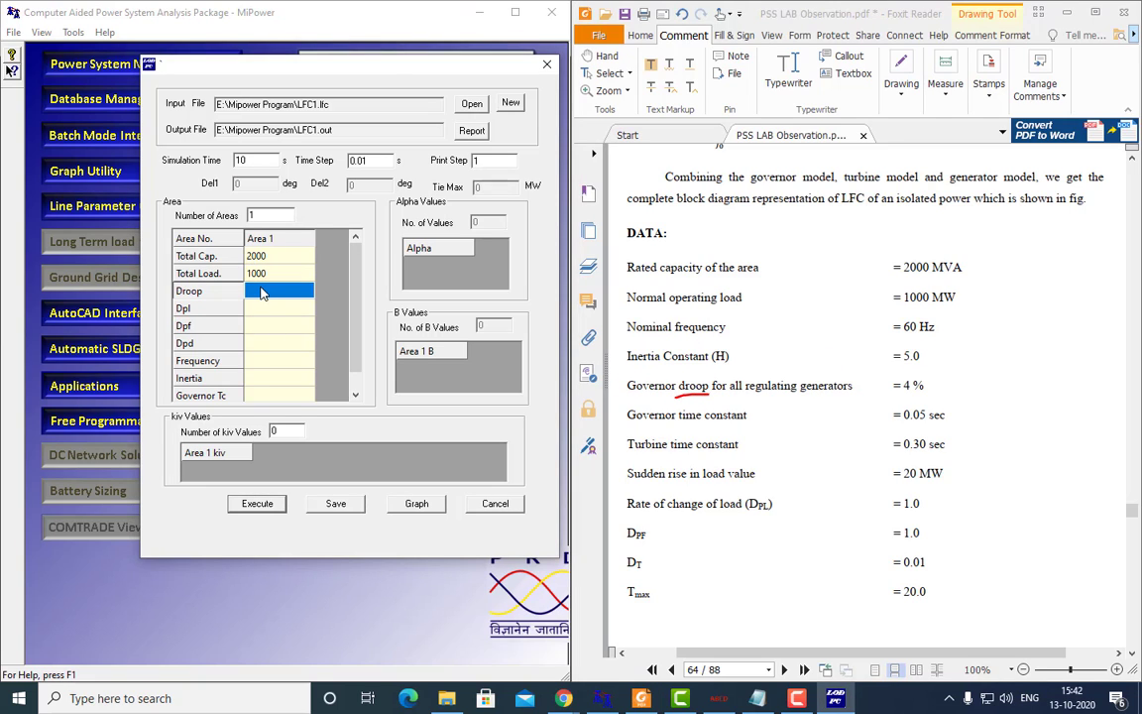
left_click(262, 291)
Underline the rate of change of load (DPL) line in the manual's data list with the drawing pencil.
scroll(681, 433, "down", 1)
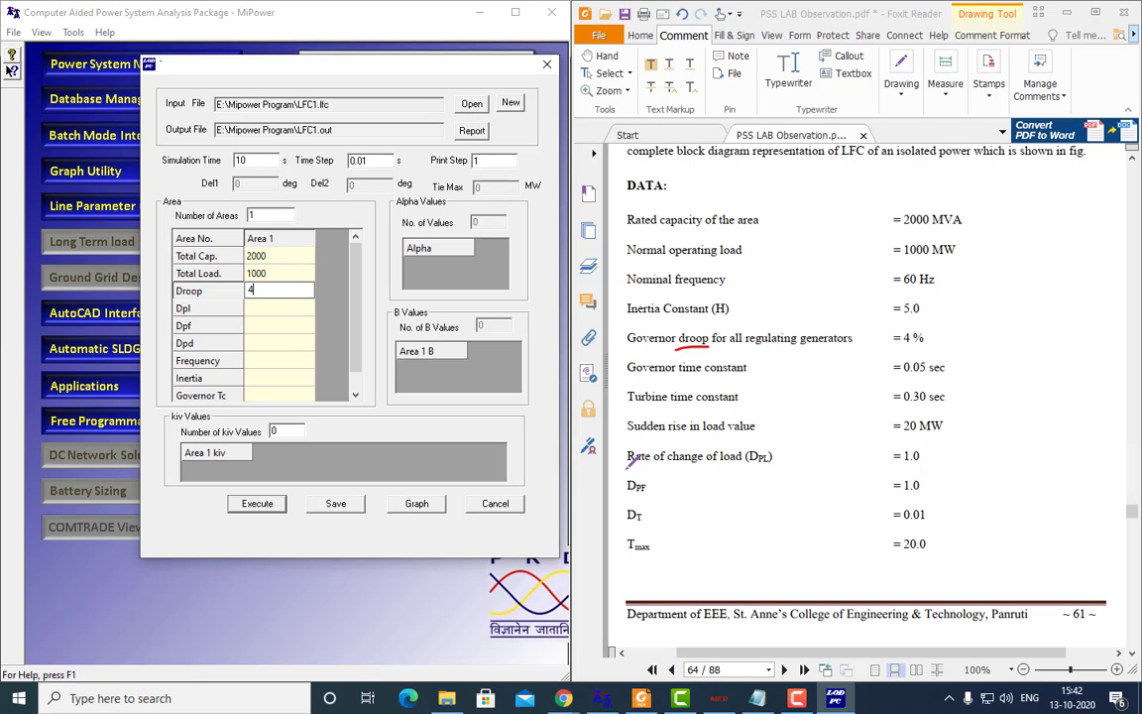
left_click_drag(627, 463, 919, 464)
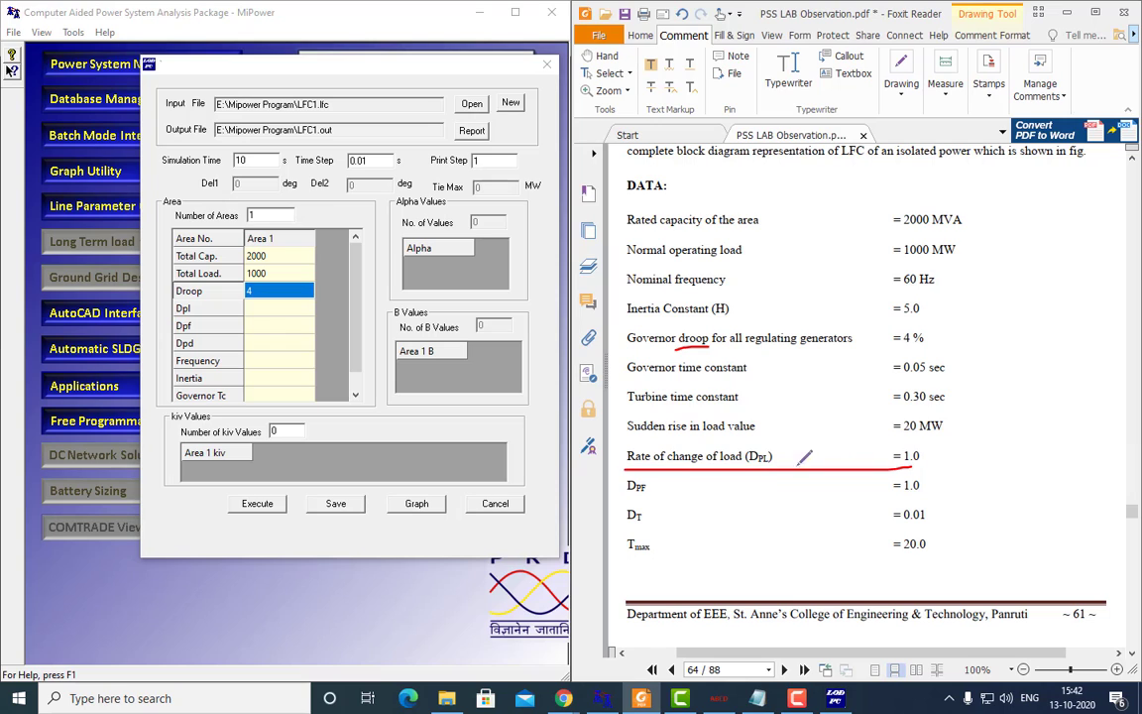
Set both the Dpl and the Dpf of Area 1 to 1.0.
left_click(259, 309)
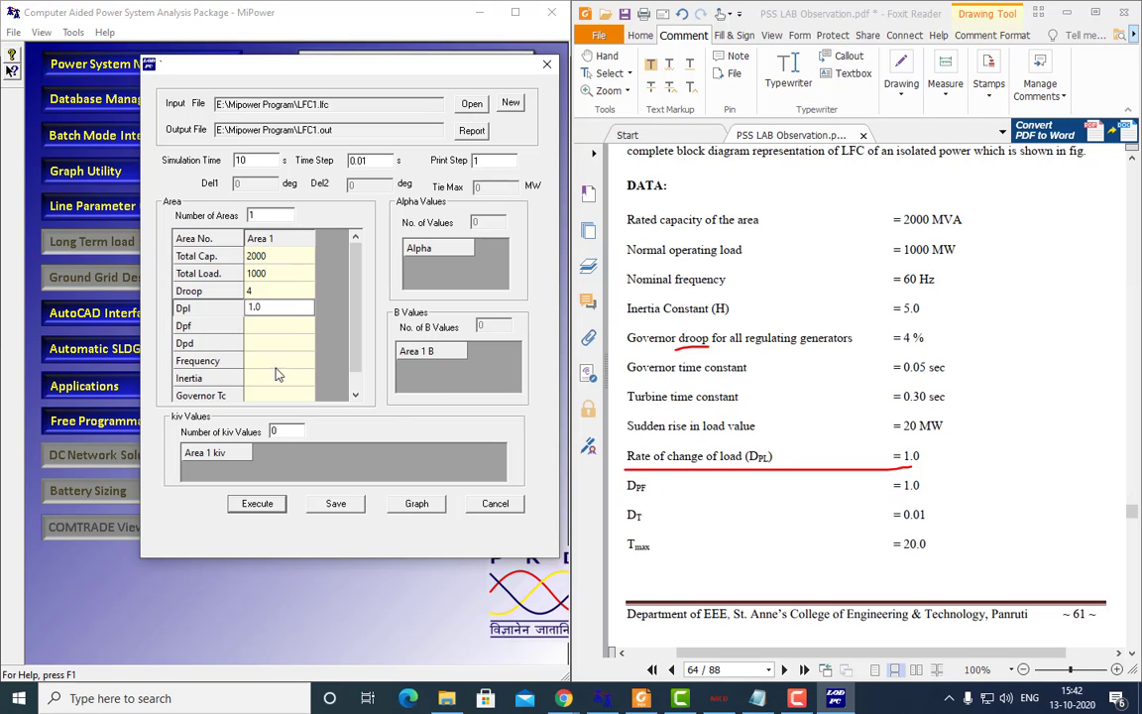
left_click(268, 328)
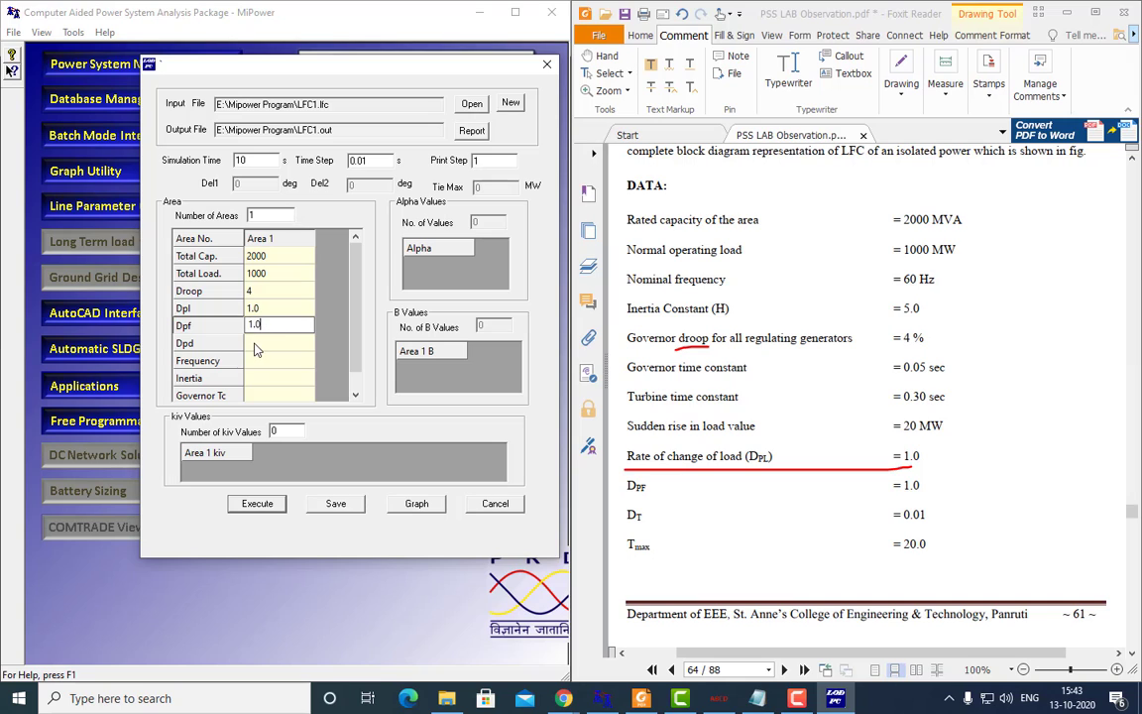
key("Return")
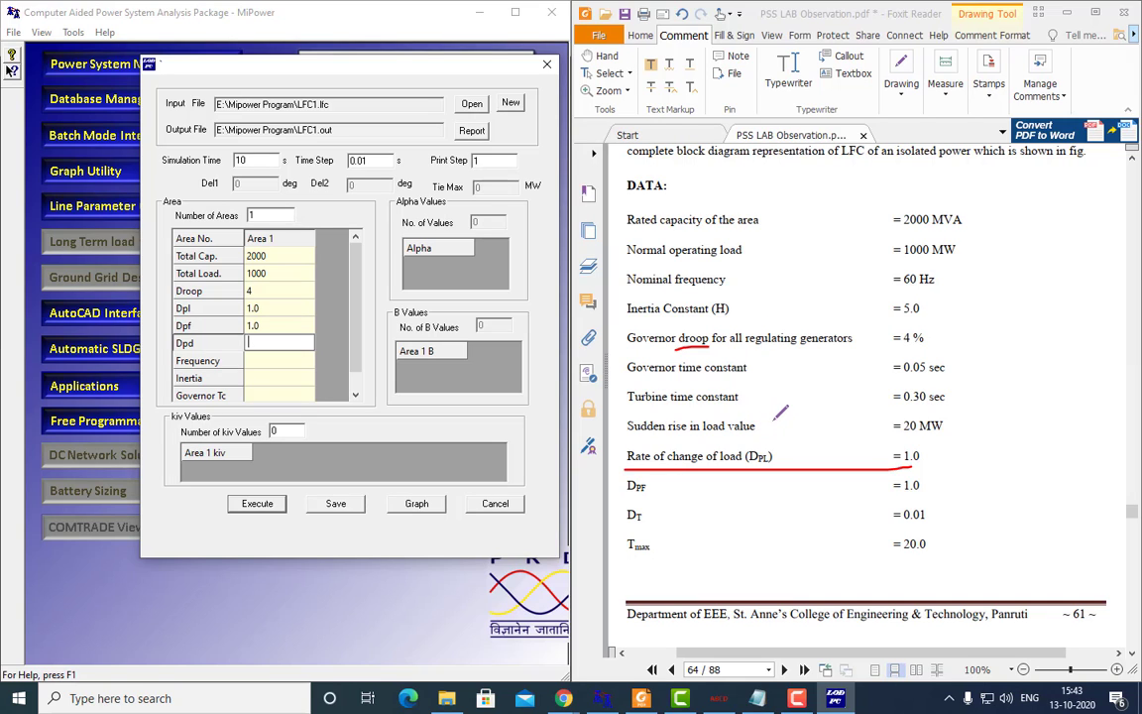
Handwrite "DPD" beside the sudden rise in load value in the manual and set the Area 1 Dpd to 20.
left_click(771, 420)
mouse_move(776, 419)
left_mouse_down()
mouse_move(765, 426)
mouse_move(798, 425)
mouse_move(798, 435)
mouse_move(808, 420)
mouse_move(799, 427)
mouse_move(811, 429)
mouse_move(809, 448)
left_mouse_up()
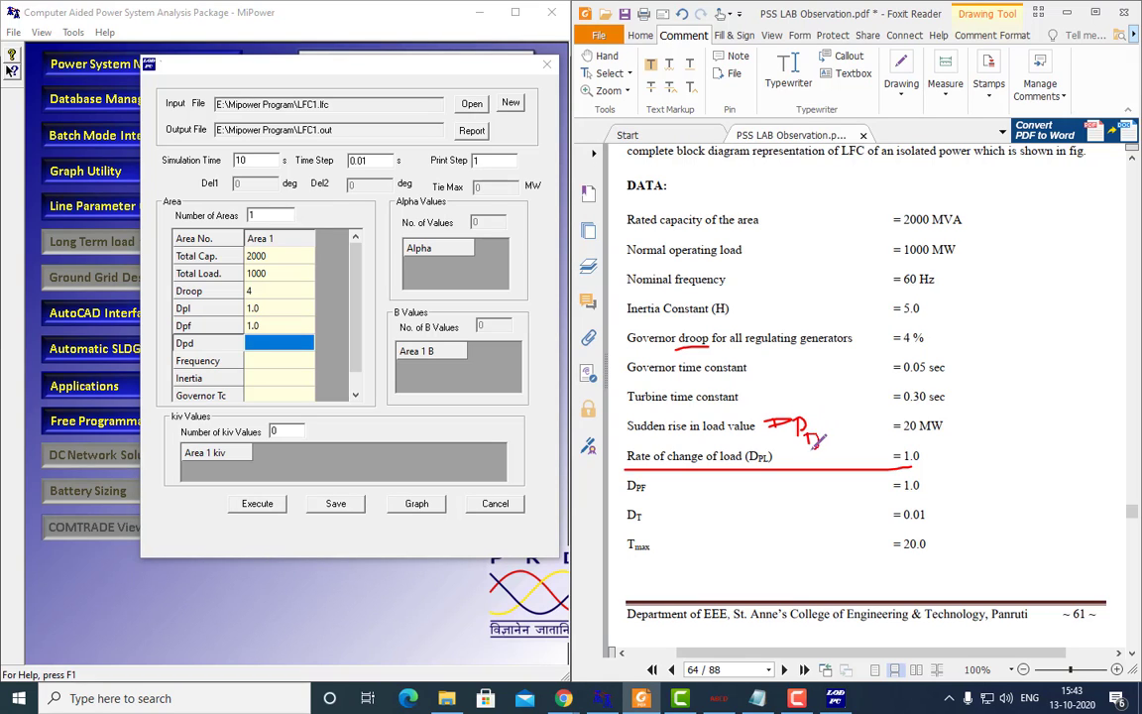
left_click(283, 349)
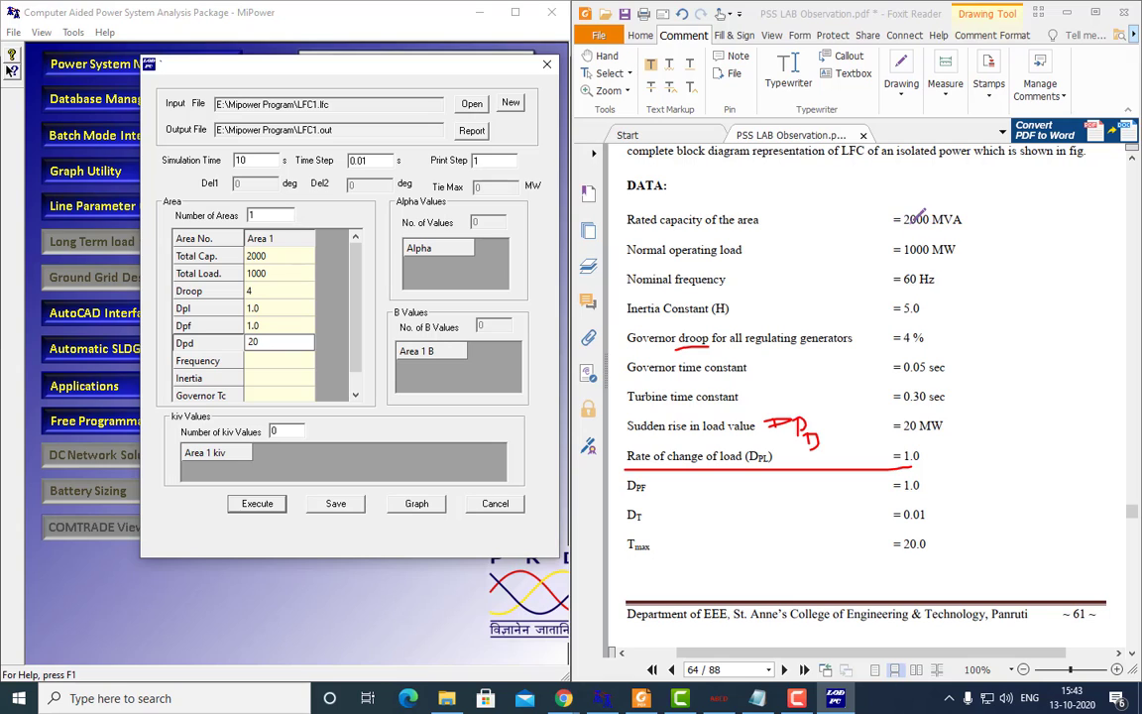
Underline the 2000 MVA rated capacity, the DPF value and the 60 Hz nominal frequency in the manual's data list.
left_click_drag(894, 226, 961, 225)
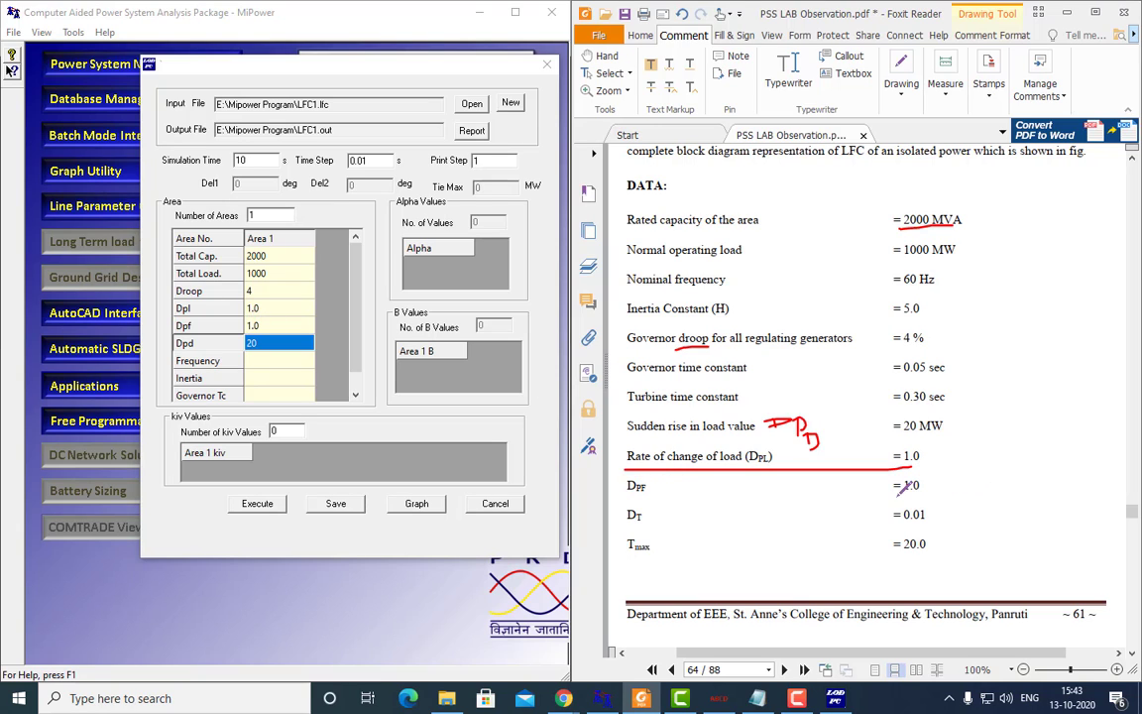
left_click_drag(892, 492, 920, 493)
left_click_drag(897, 268, 963, 292)
key("ctrl+z")
Set the Area 1 frequency to 60 and its inertia to 5.0.
left_click(282, 360)
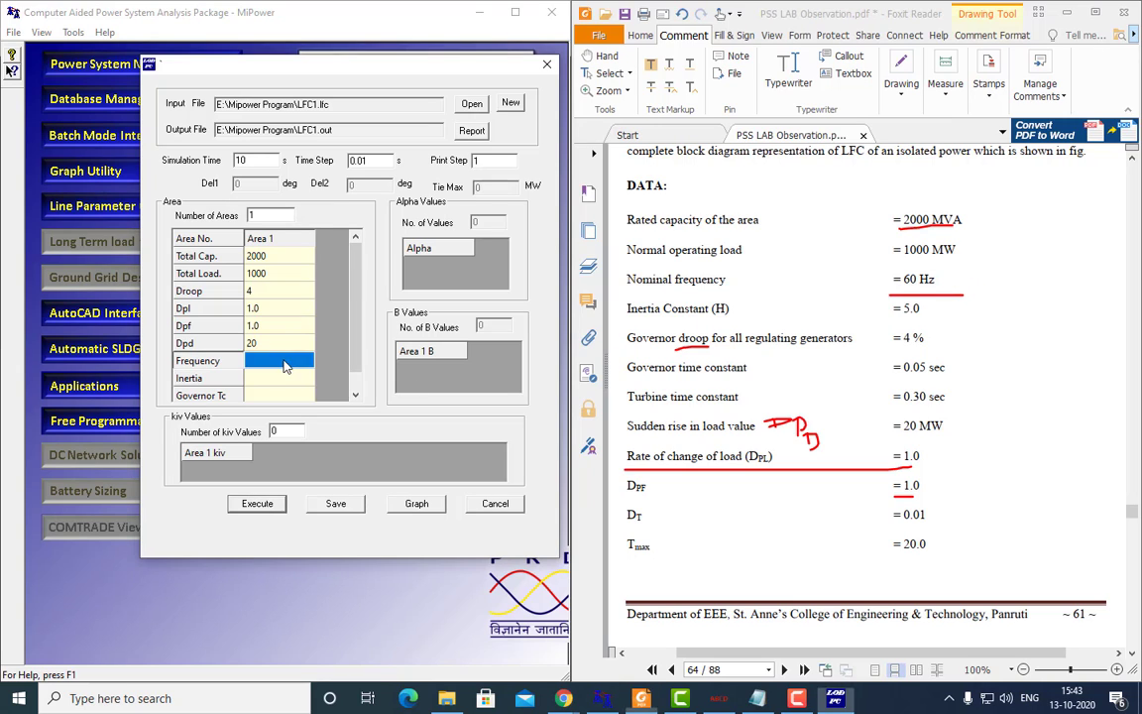
left_click(288, 366)
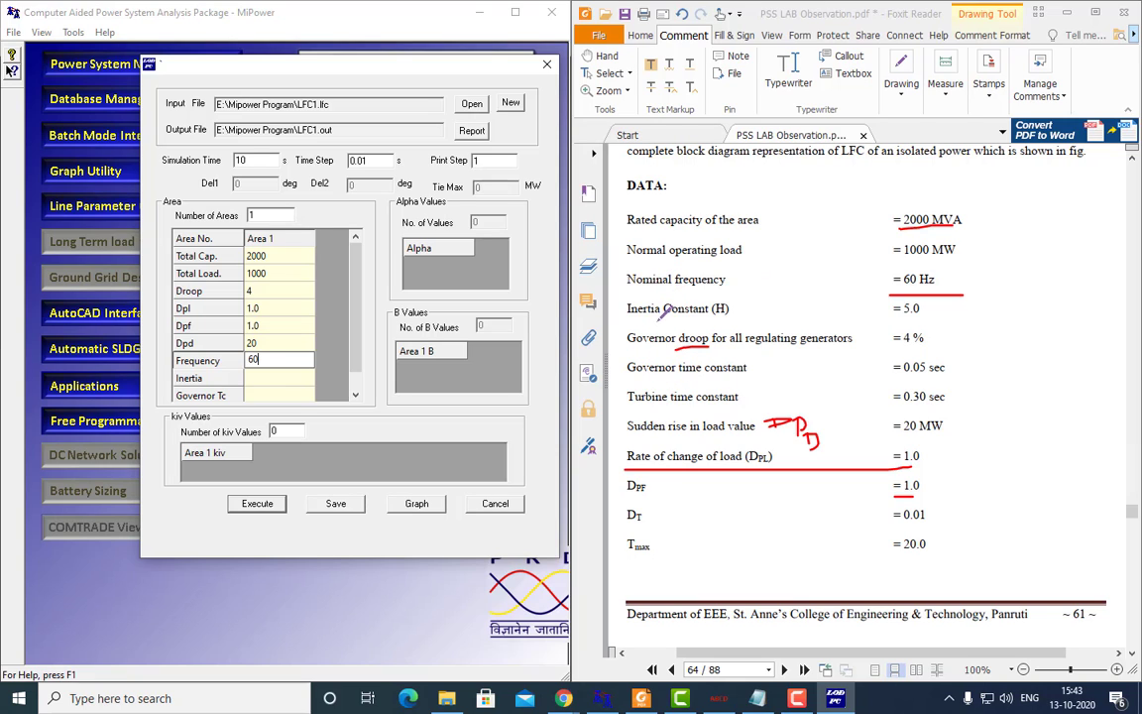
left_click(280, 379)
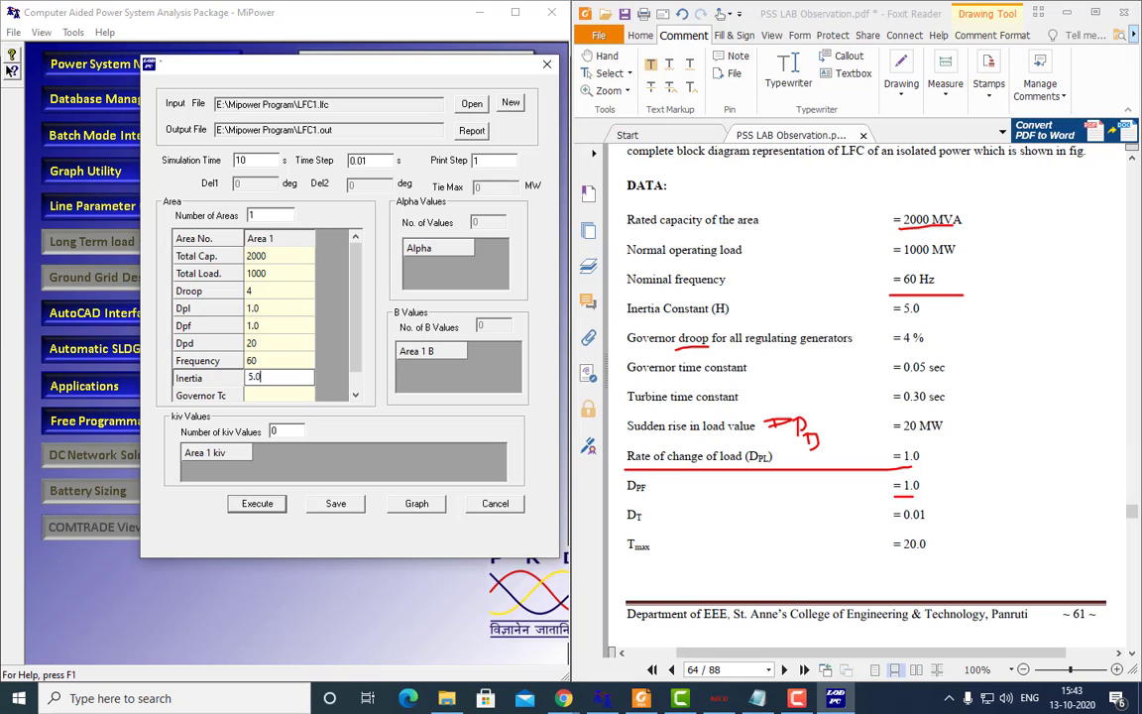
Set the Area 1 governor time constant to 0.05 and the turbine time constant to 0.30.
scroll(304, 326, "down", 1)
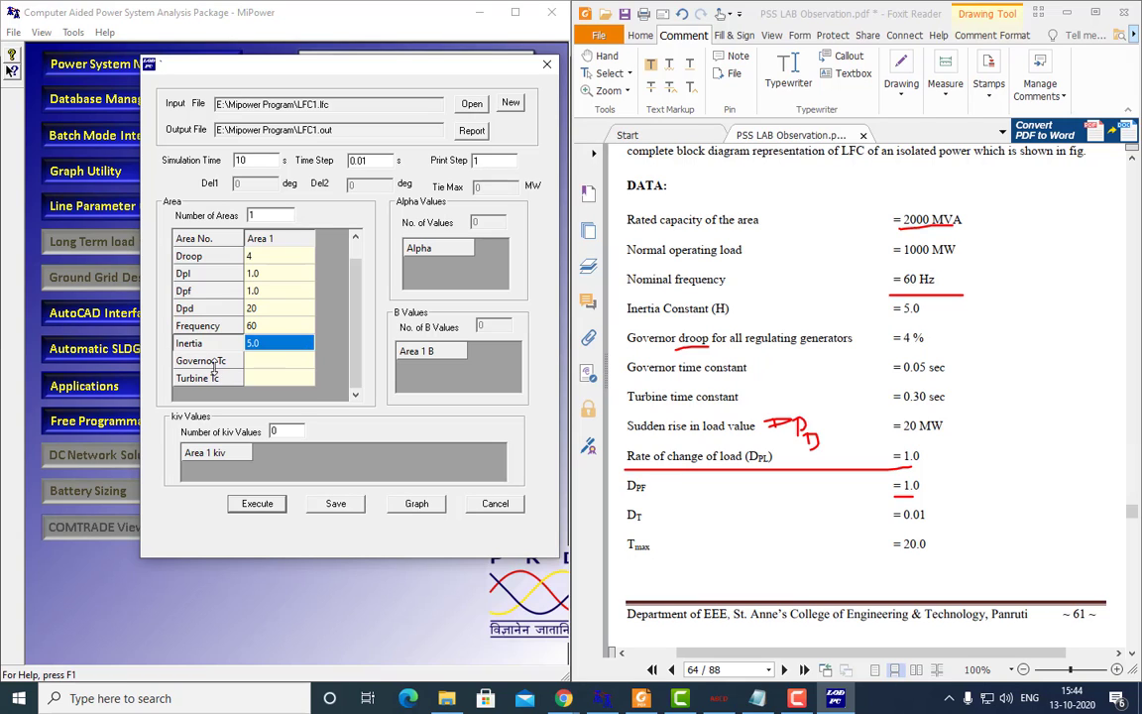
left_click(271, 362)
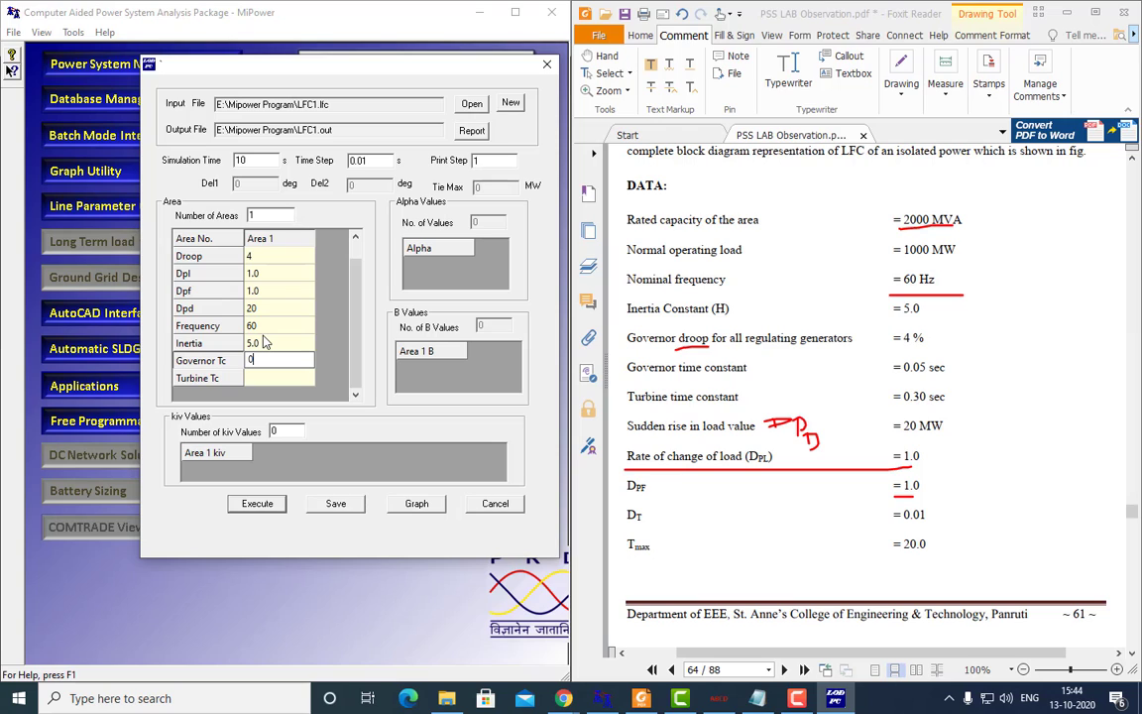
type("0.05")
double_click(299, 380)
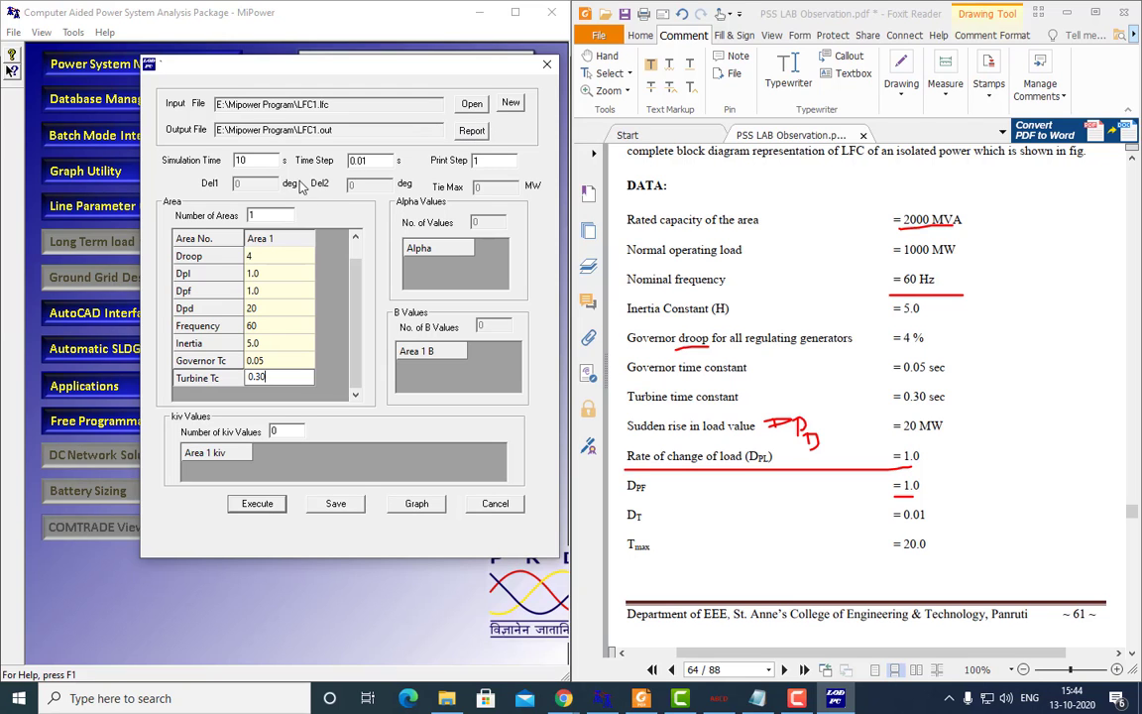
Save and execute the load frequency control study, and highlight the critical internal gain value in the enlarged report.
left_click(335, 502)
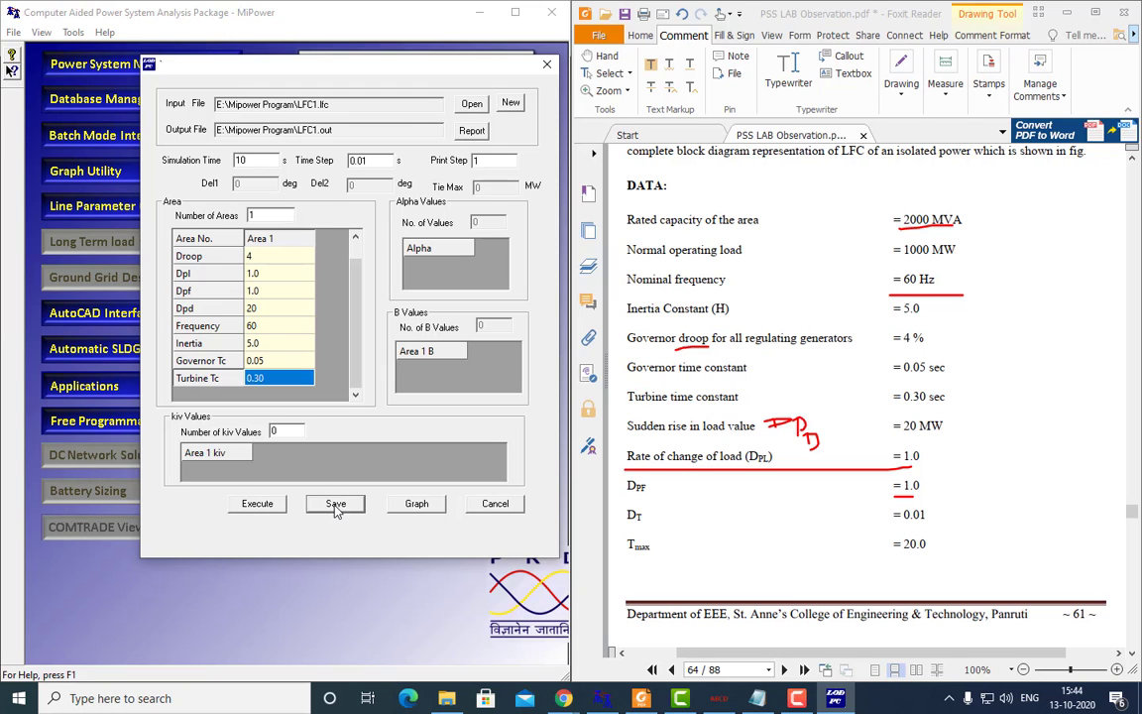
left_click(261, 507)
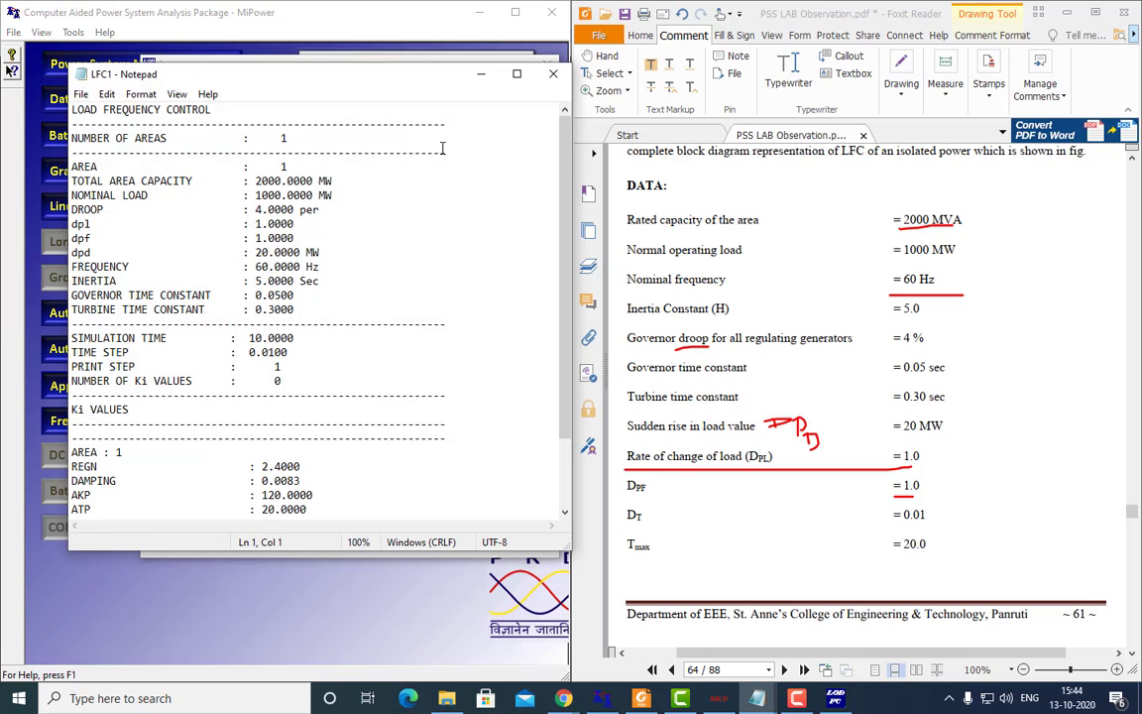
left_click(519, 73)
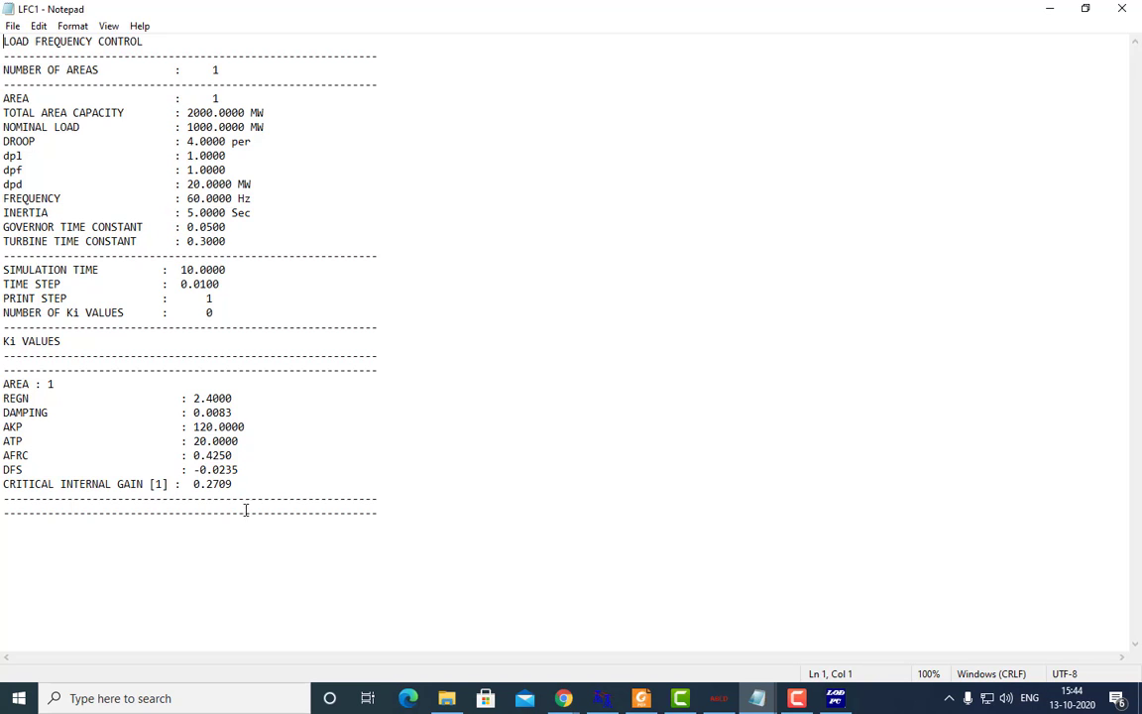
left_click_drag(251, 483, 196, 486)
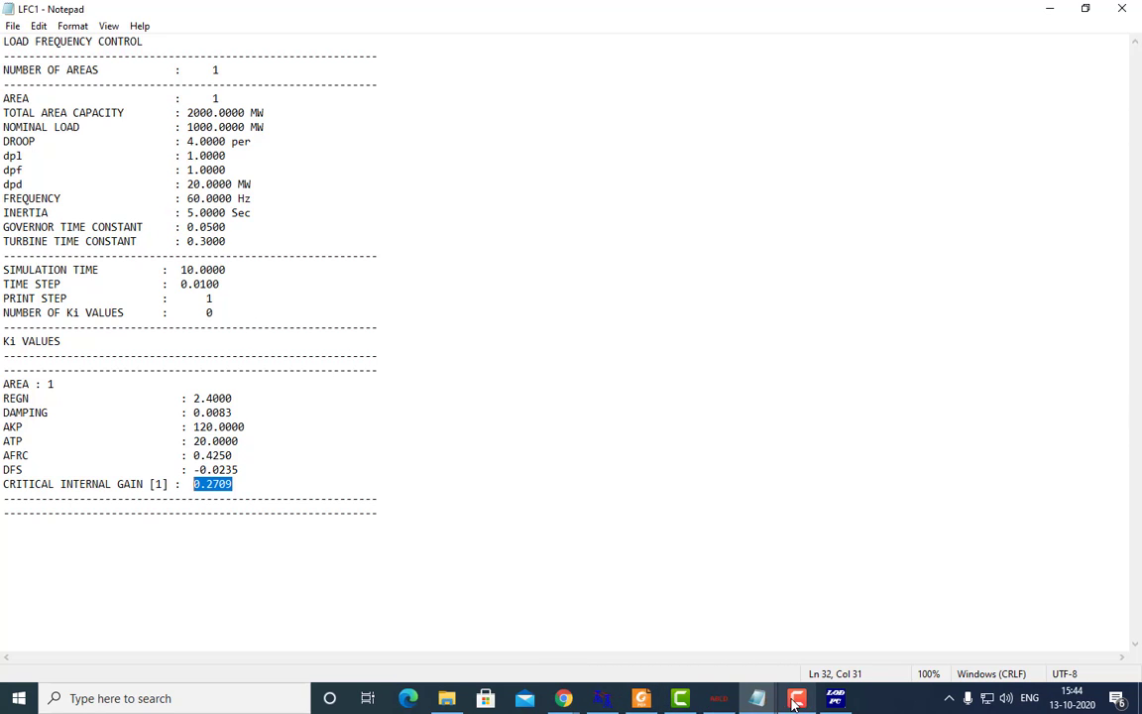
Circle the KG term of the turbine generator block in the manual's Generator Load Model diagram and close the LFC1 report.
left_click(639, 697)
scroll(833, 267, "up", 10)
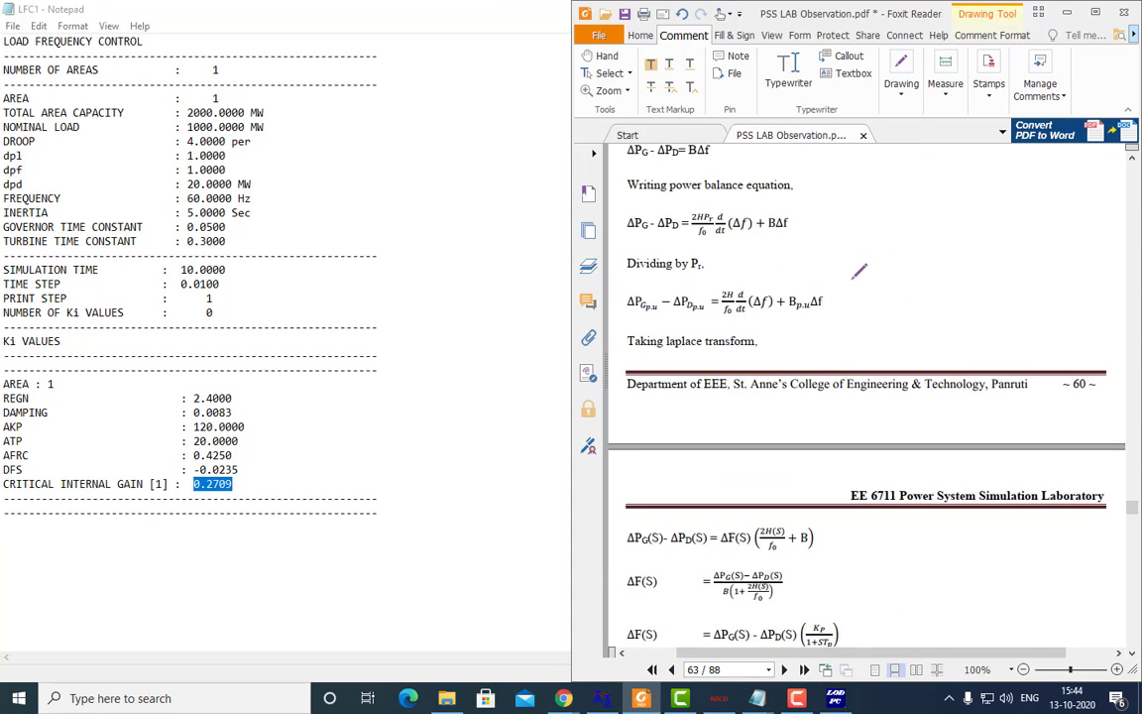
scroll(852, 267, "up", 15)
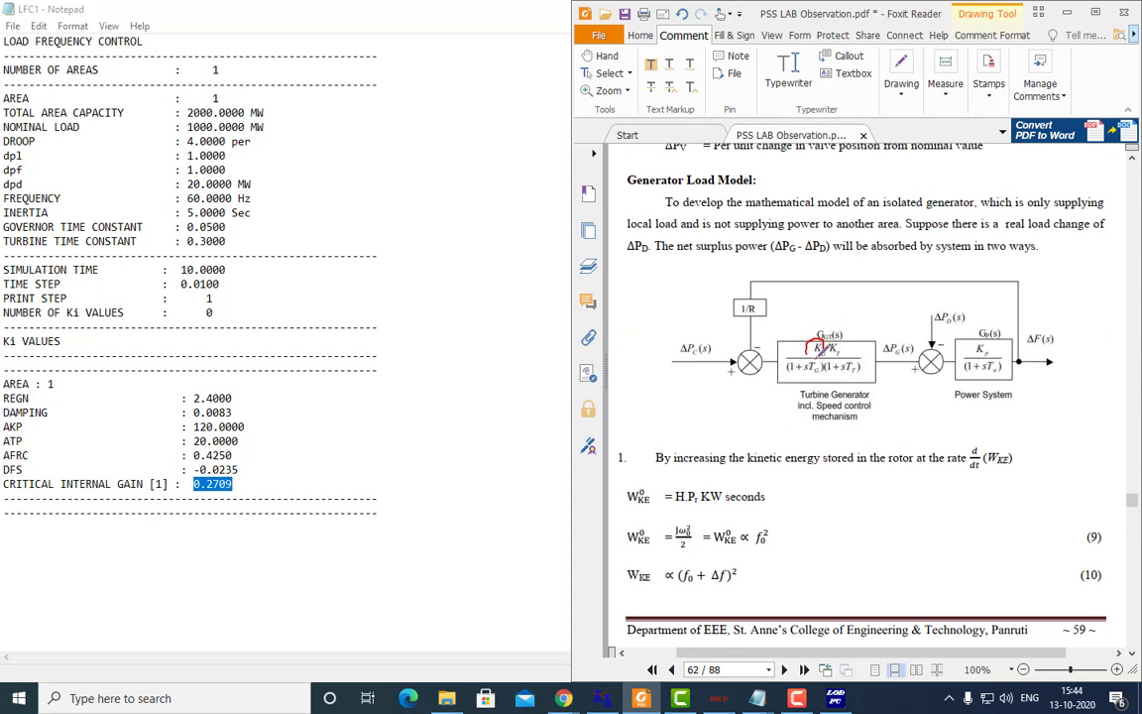
left_click_drag(824, 337, 834, 363)
double_click(381, 14)
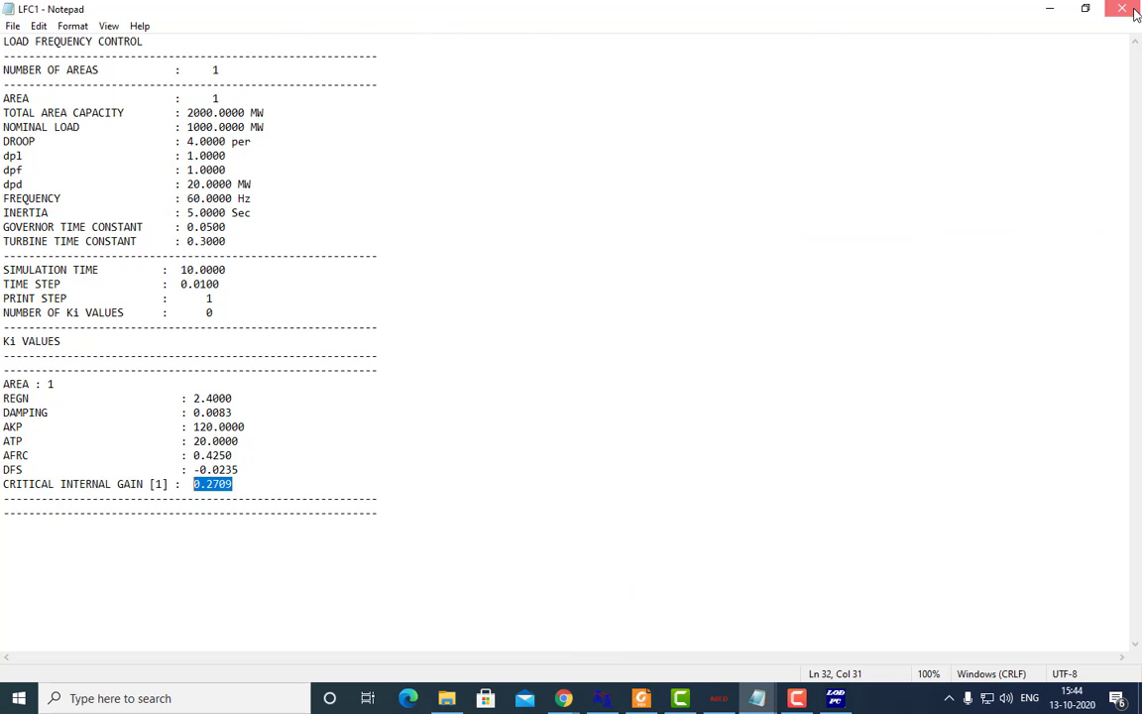
left_click(1050, 8)
Open the graph for the study and allow the migraph application through the firewall on public networks.
left_click(417, 504)
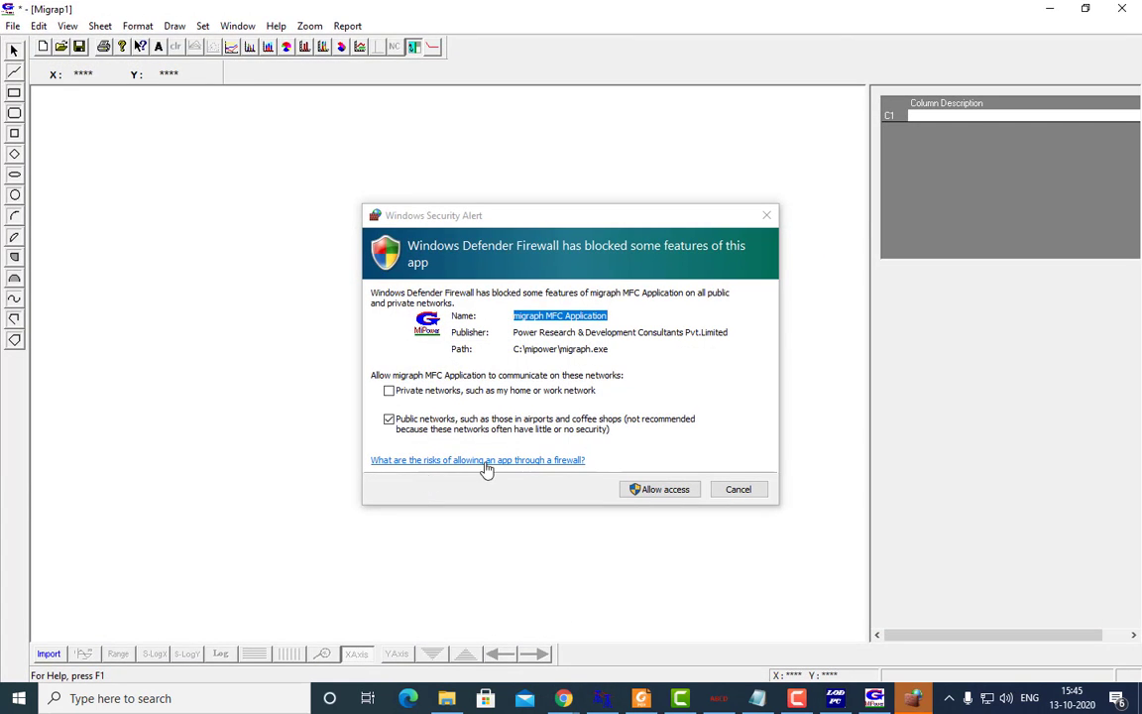
left_click(658, 489)
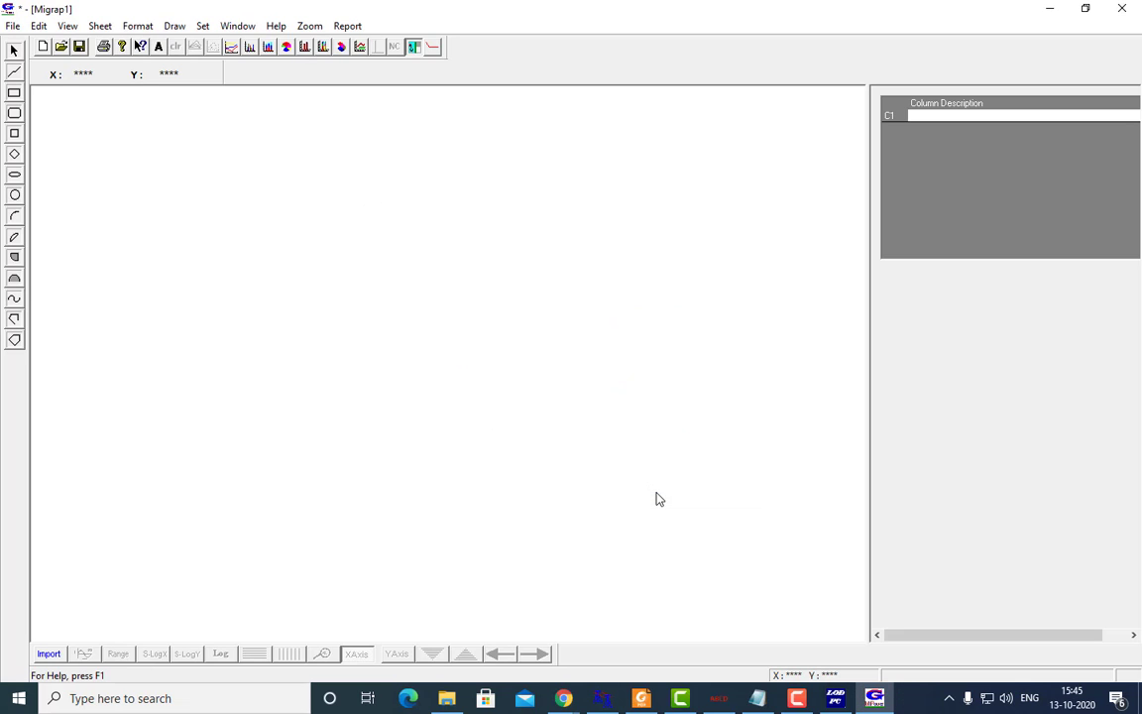
left_click(416, 50)
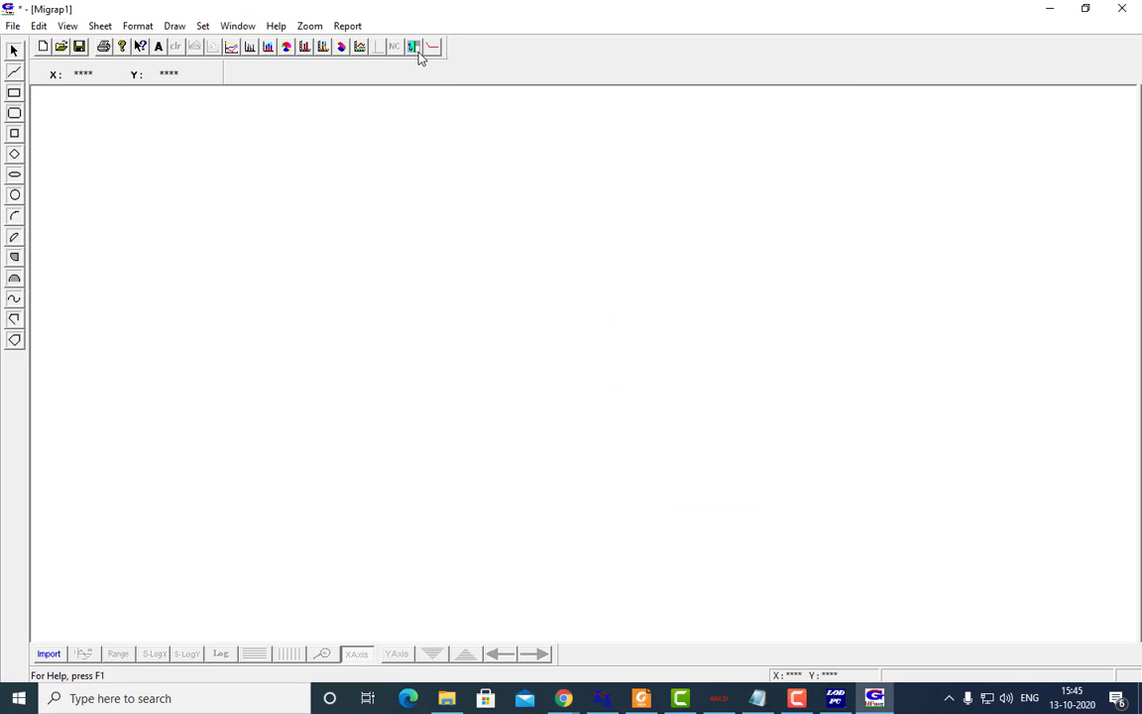
left_click(416, 49)
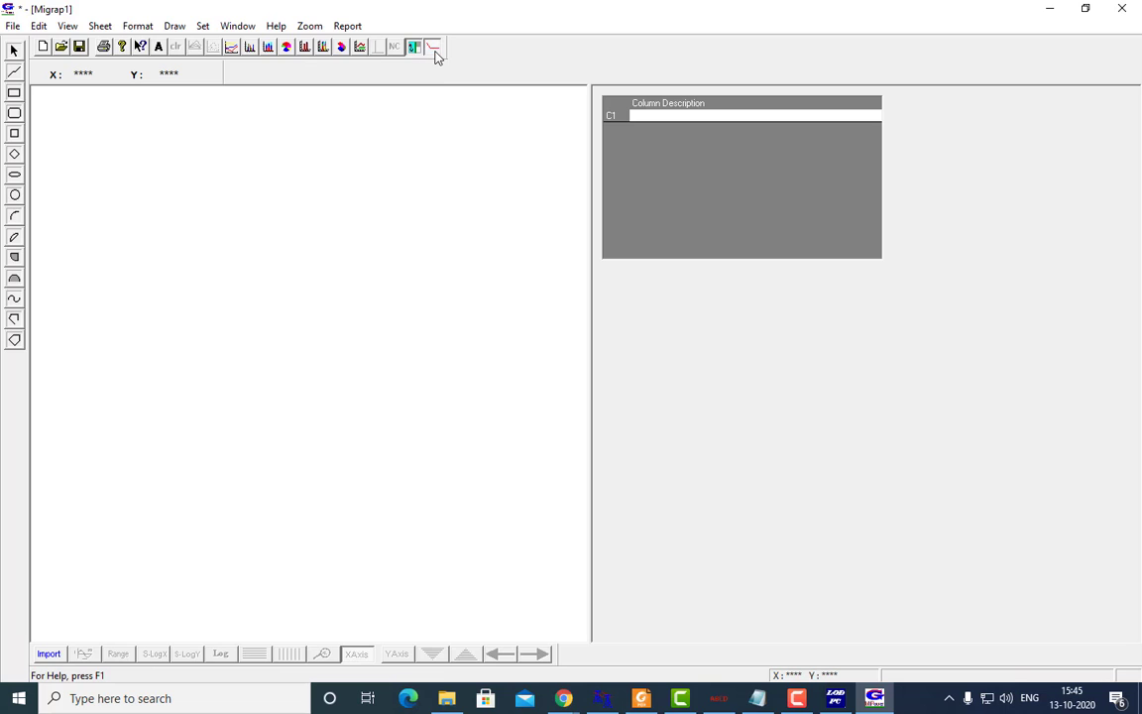
left_click(414, 48)
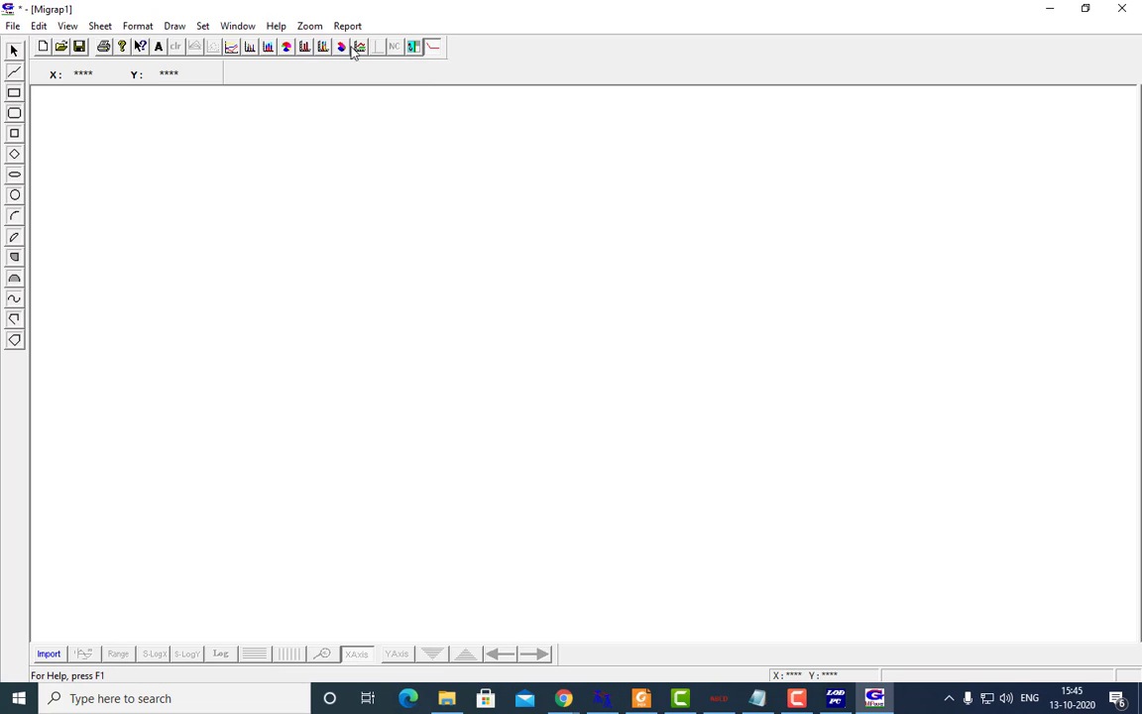
left_click(414, 47)
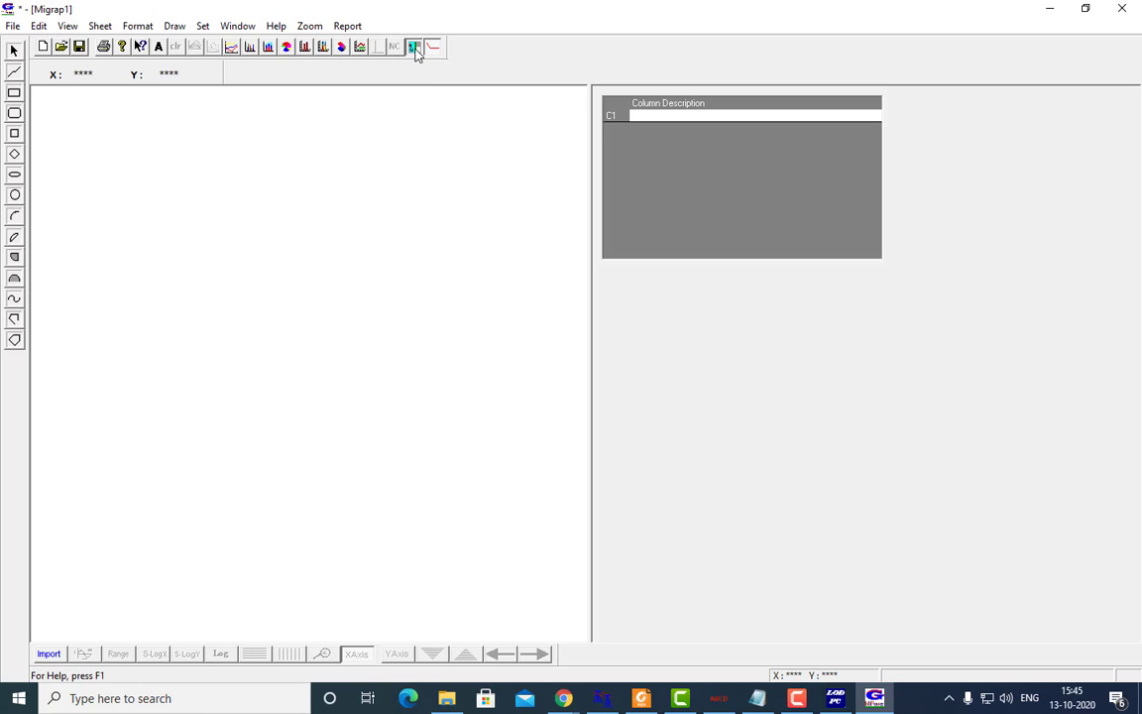
Try to import graph data for column C1 from C:\MiPower.
left_click(613, 121)
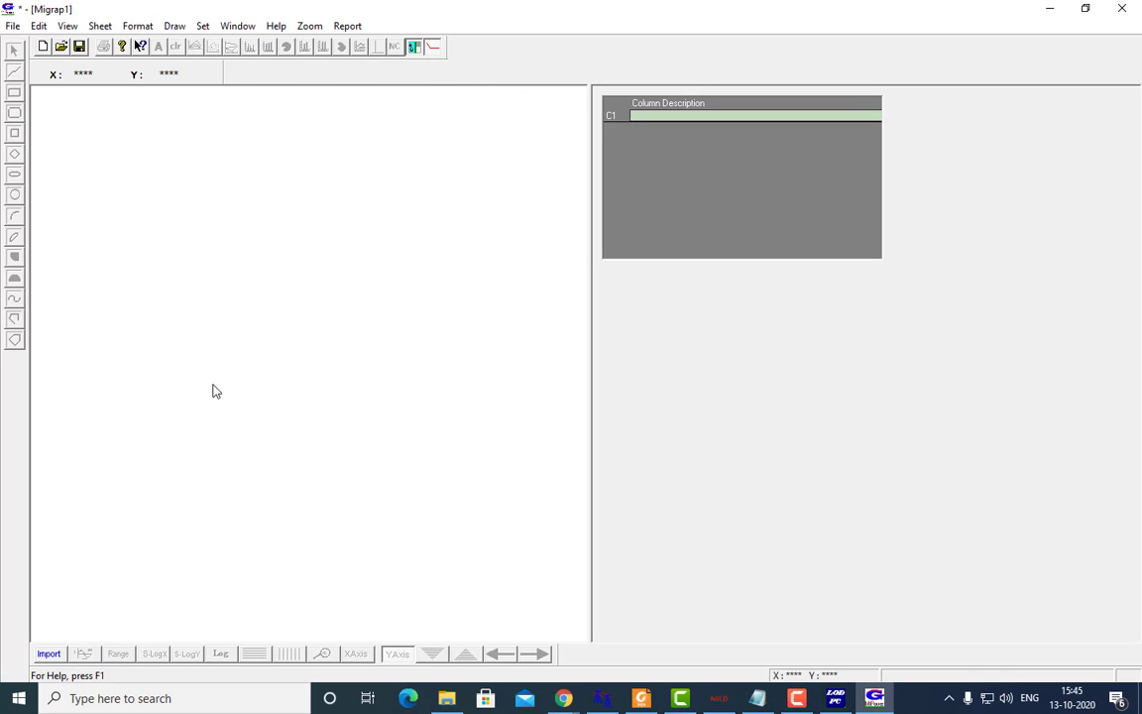
left_click(60, 656)
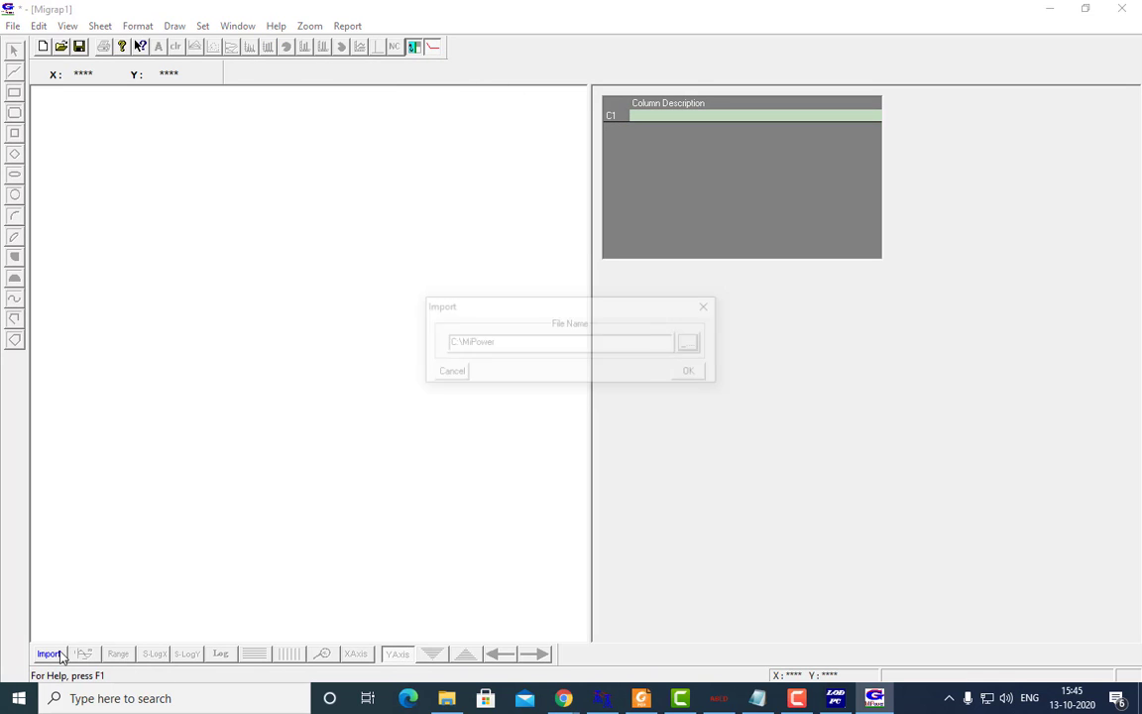
left_click(690, 372)
left_click(635, 383)
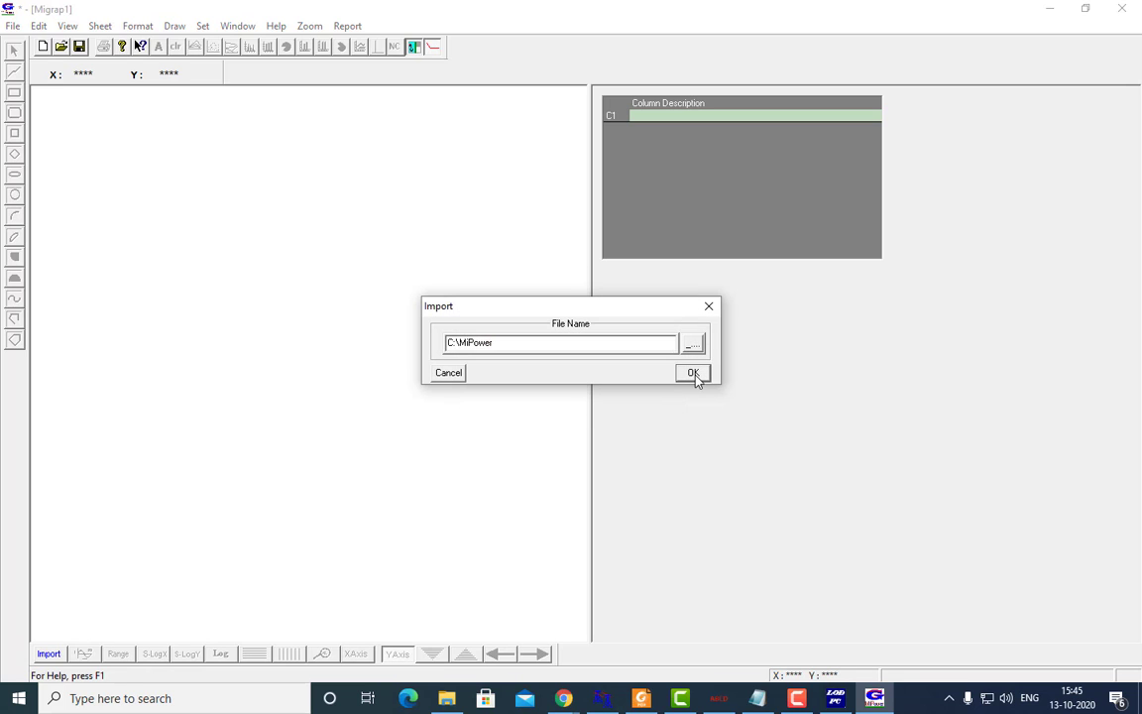
left_click(709, 306)
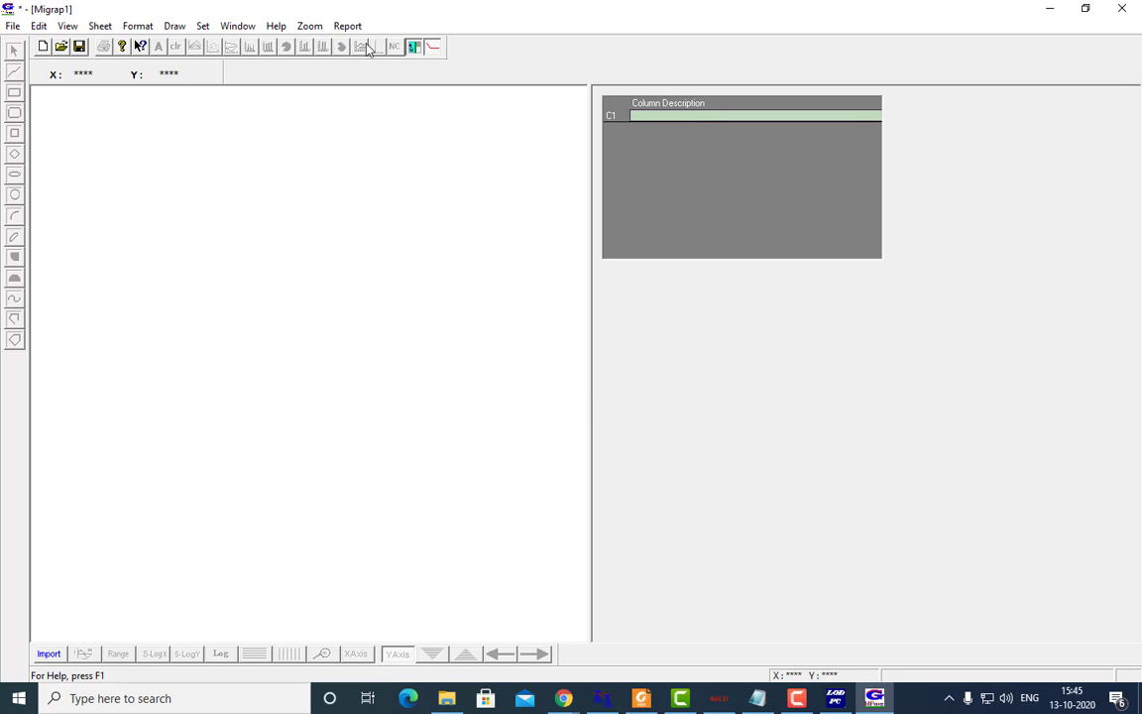
Close the Migrap1 graph without saving it and close the AbcdPara report in Notepad.
left_click(410, 47)
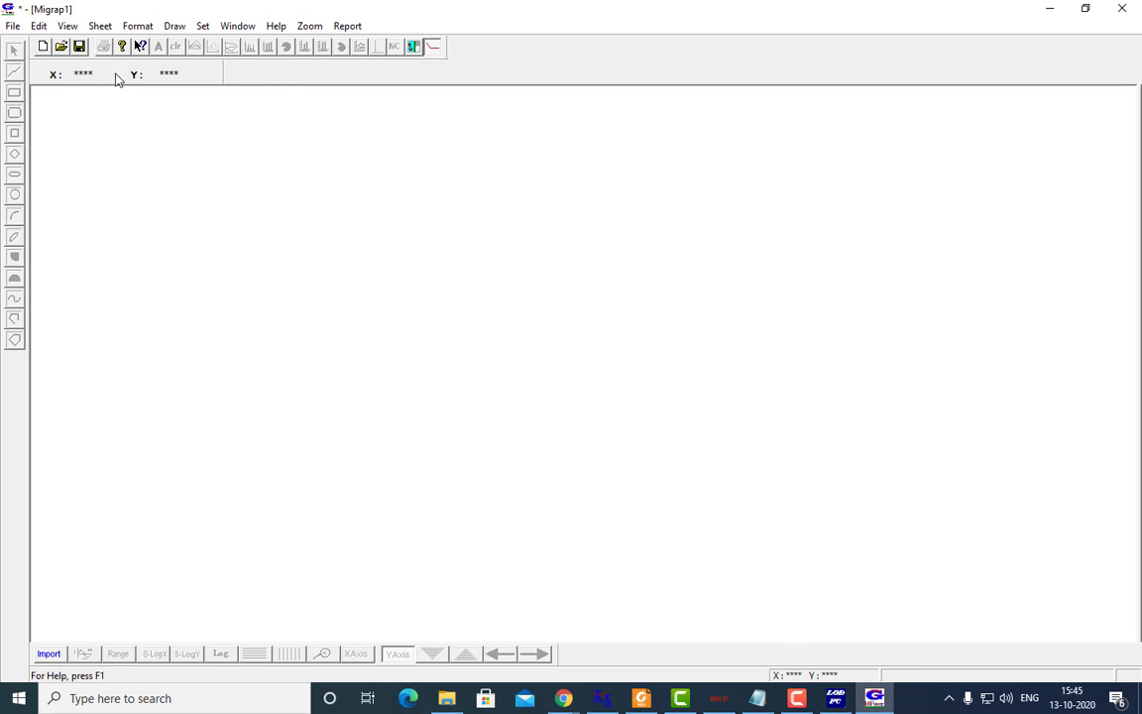
left_click(412, 47)
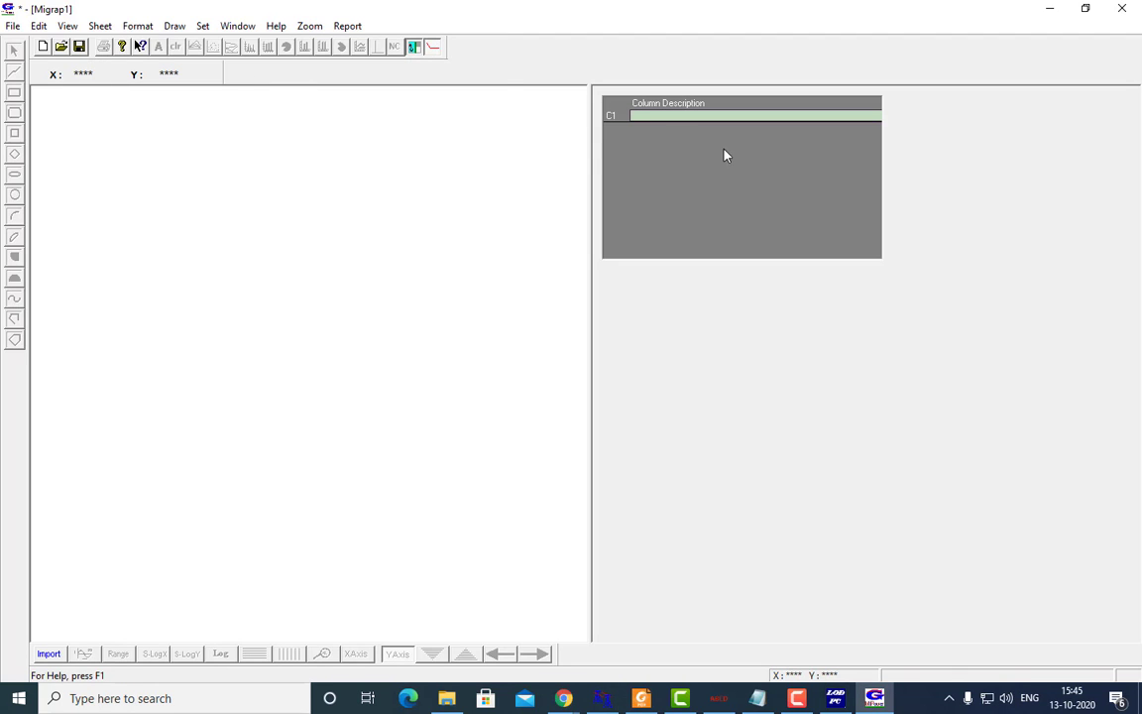
left_click(1119, 9)
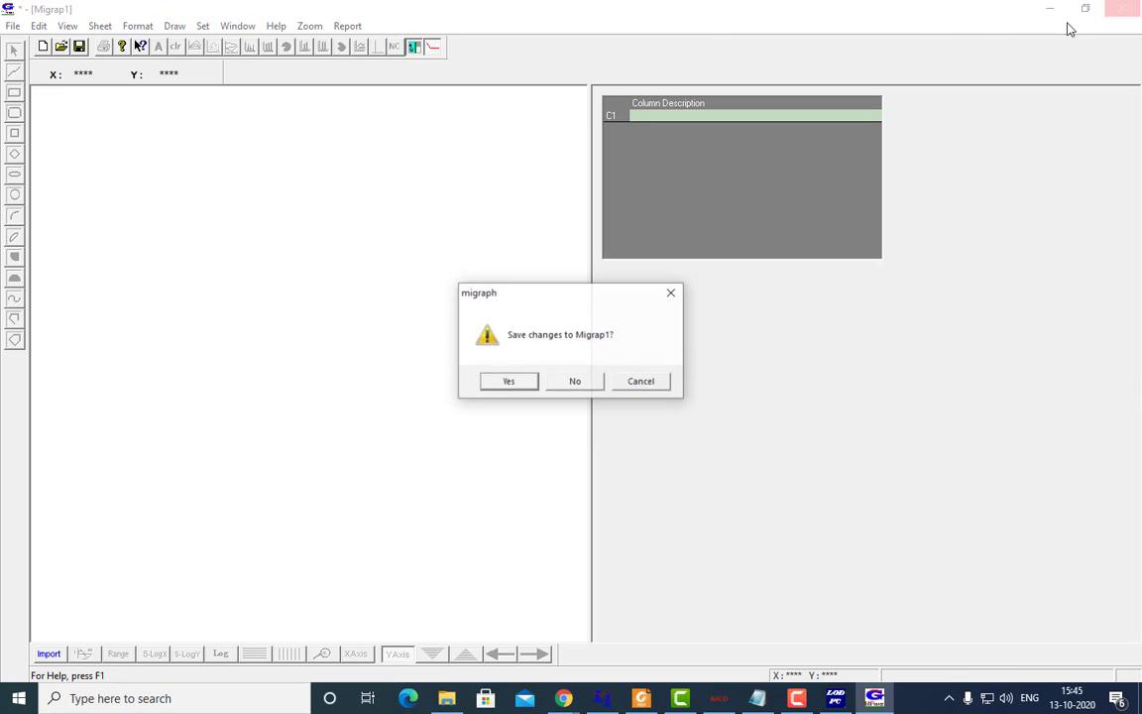
left_click(581, 380)
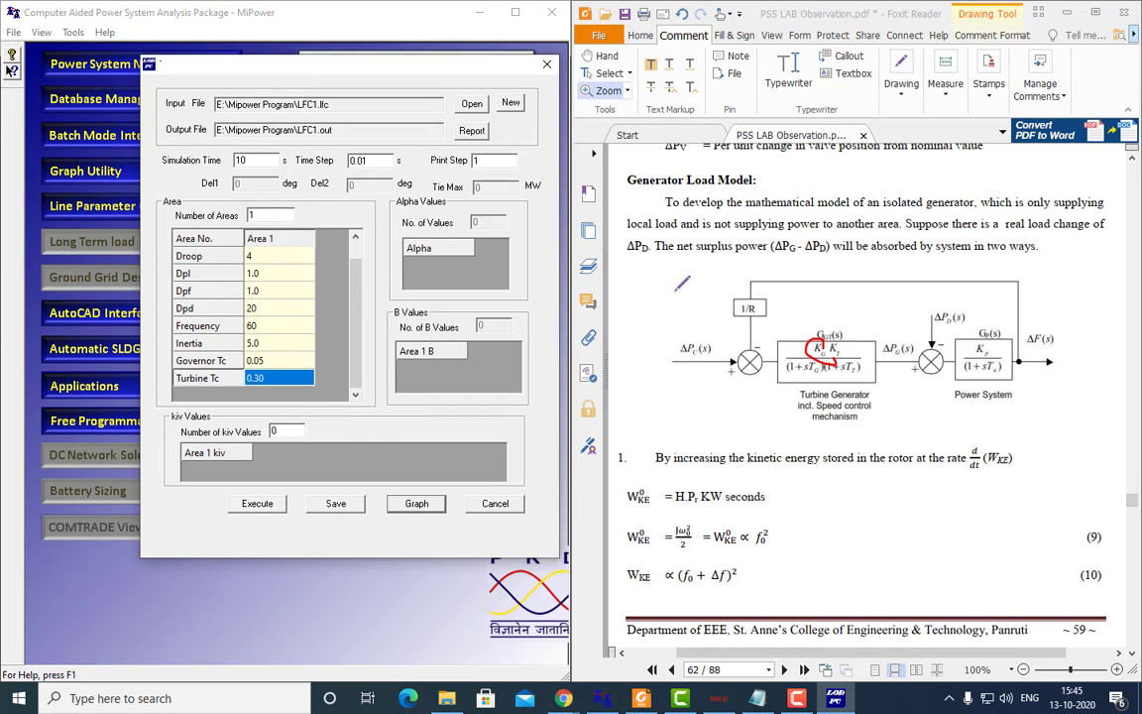
left_click(762, 699)
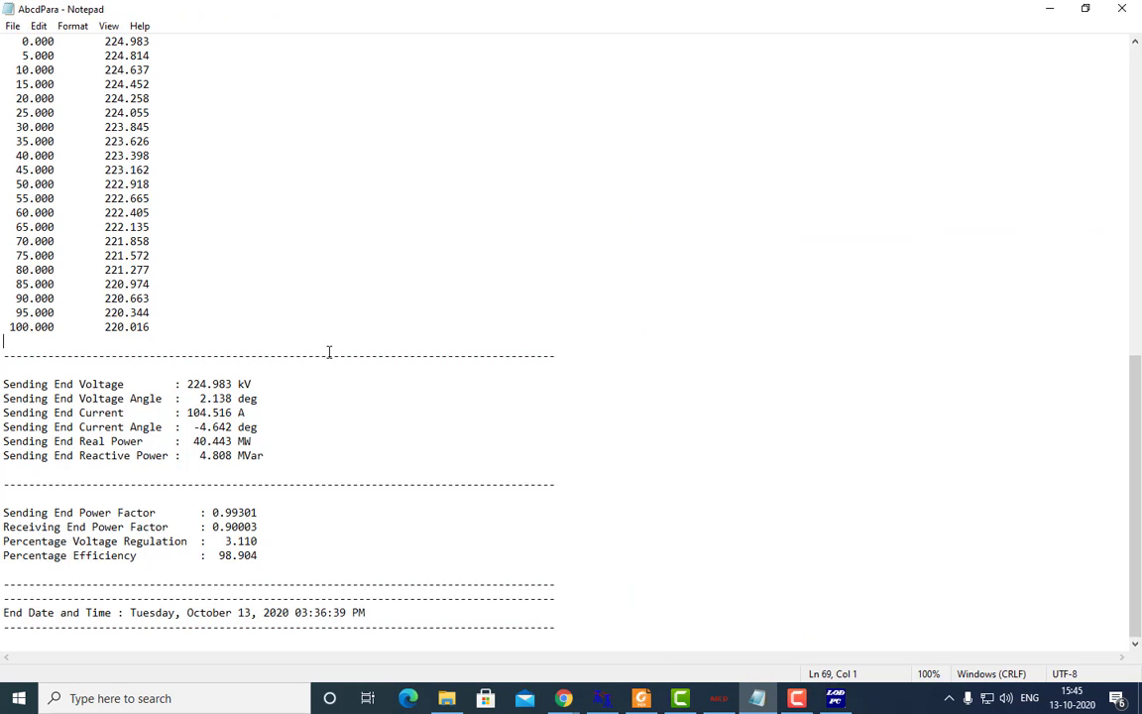
left_click(1128, 8)
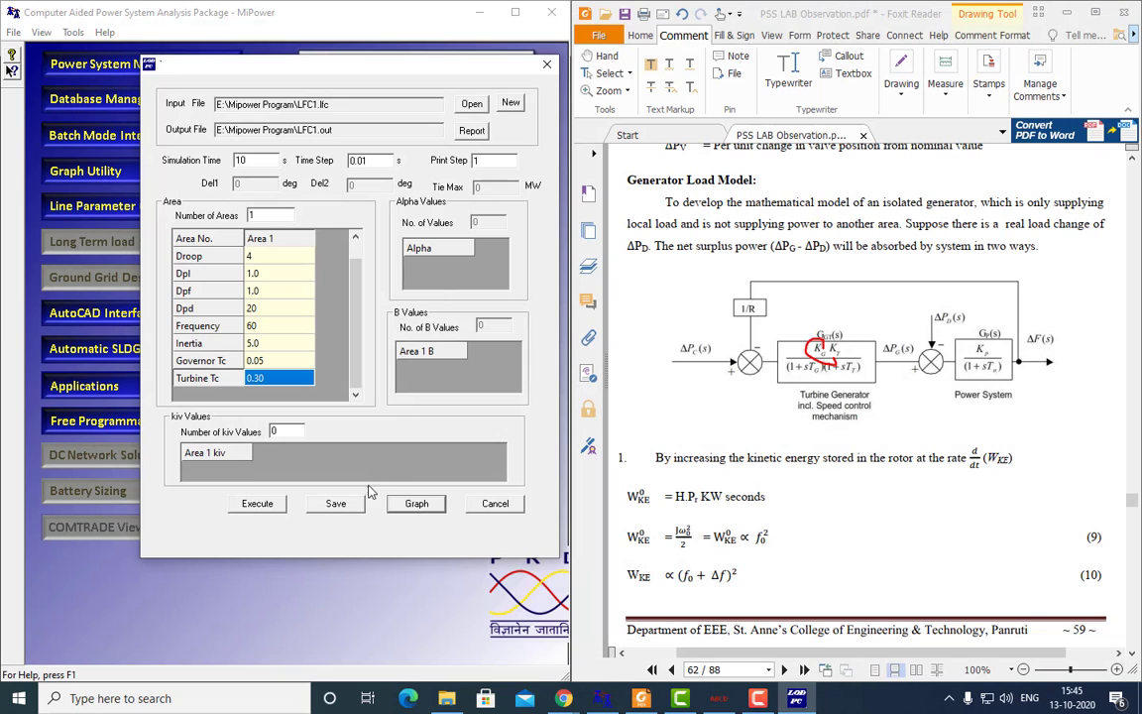
Execute the LFC1 load frequency study, review its output report from area data to critical internal gain, and close the report.
left_click(256, 503)
scroll(278, 426, "down", 2)
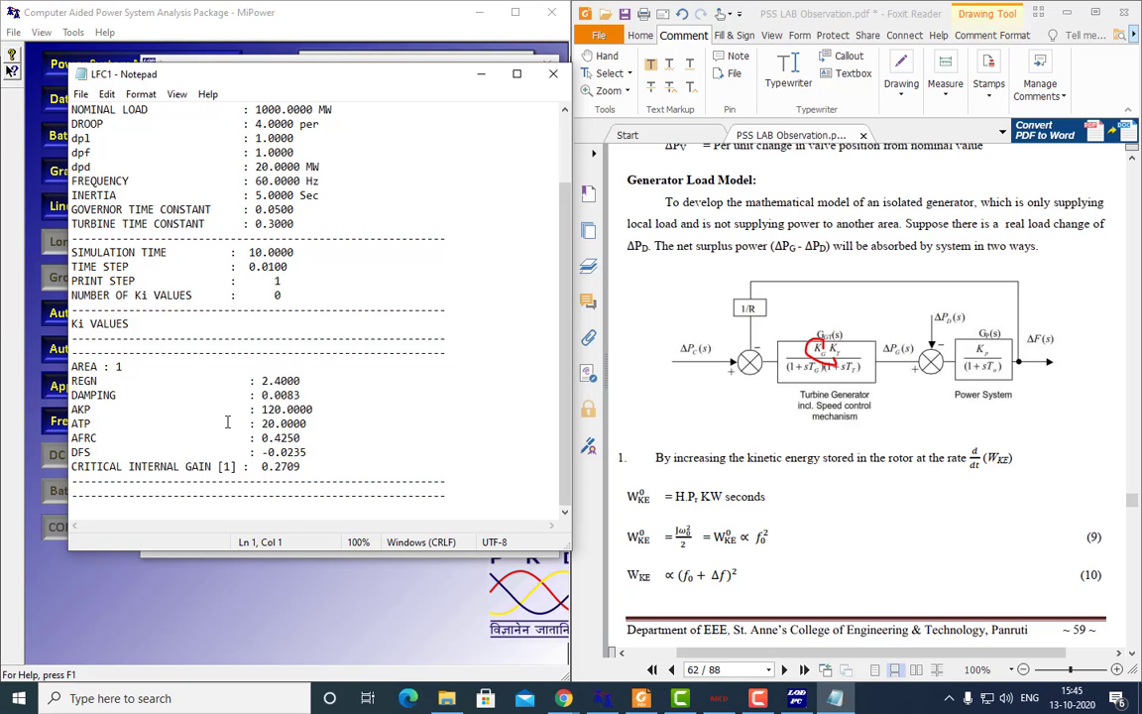
scroll(227, 423, "up", 2)
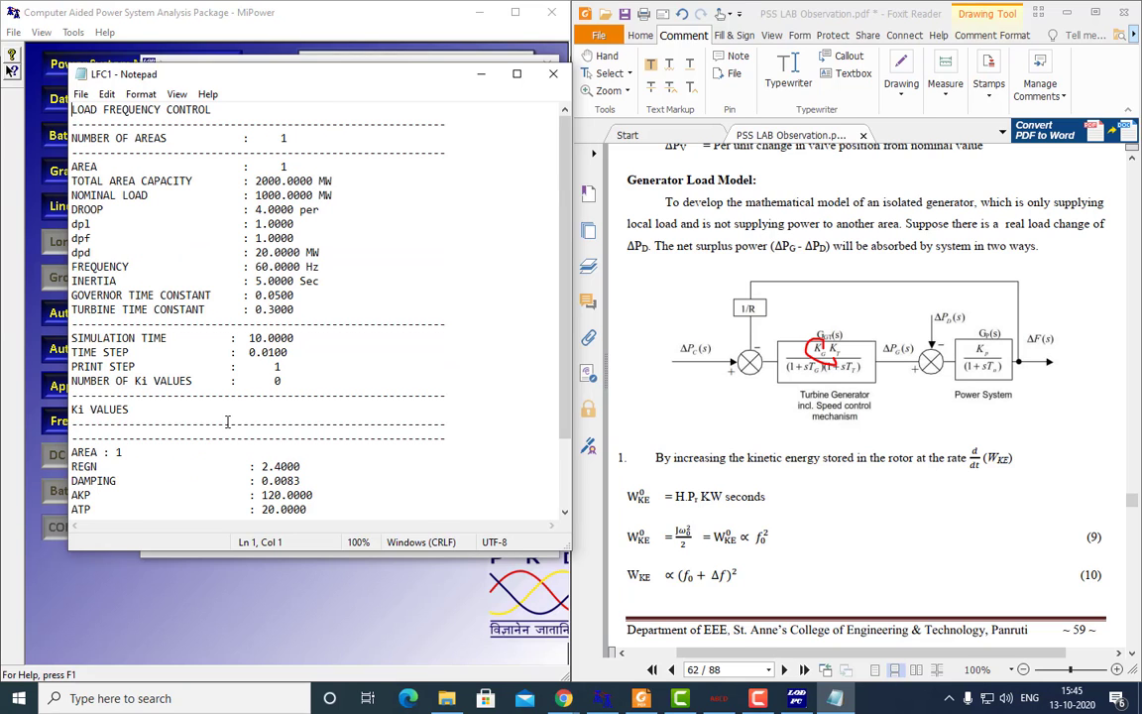
left_click(552, 74)
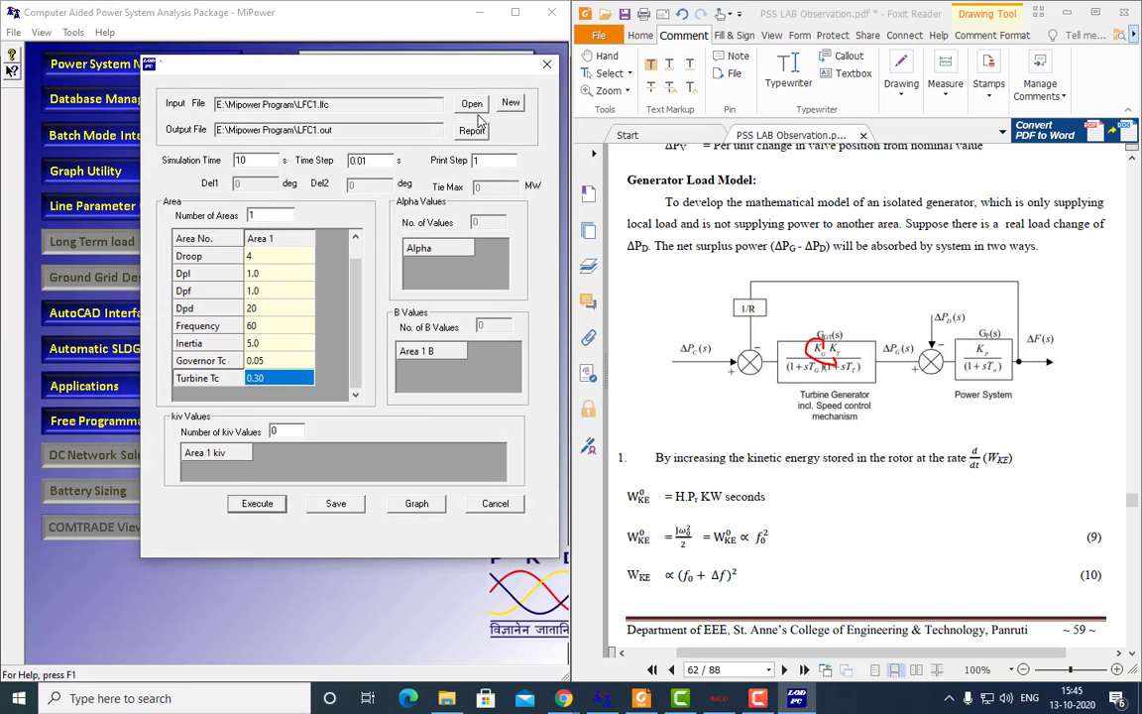
Create a new load frequency data file named LFC2 in the Mipower Program folder.
left_click(509, 103)
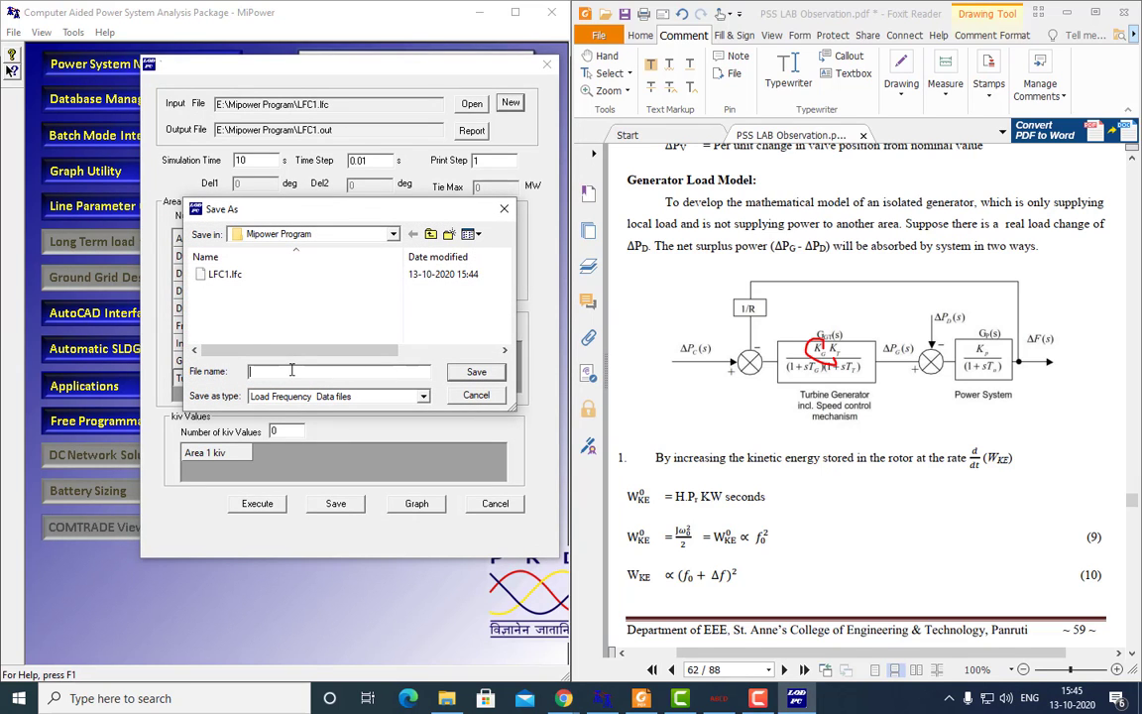
type("LF")
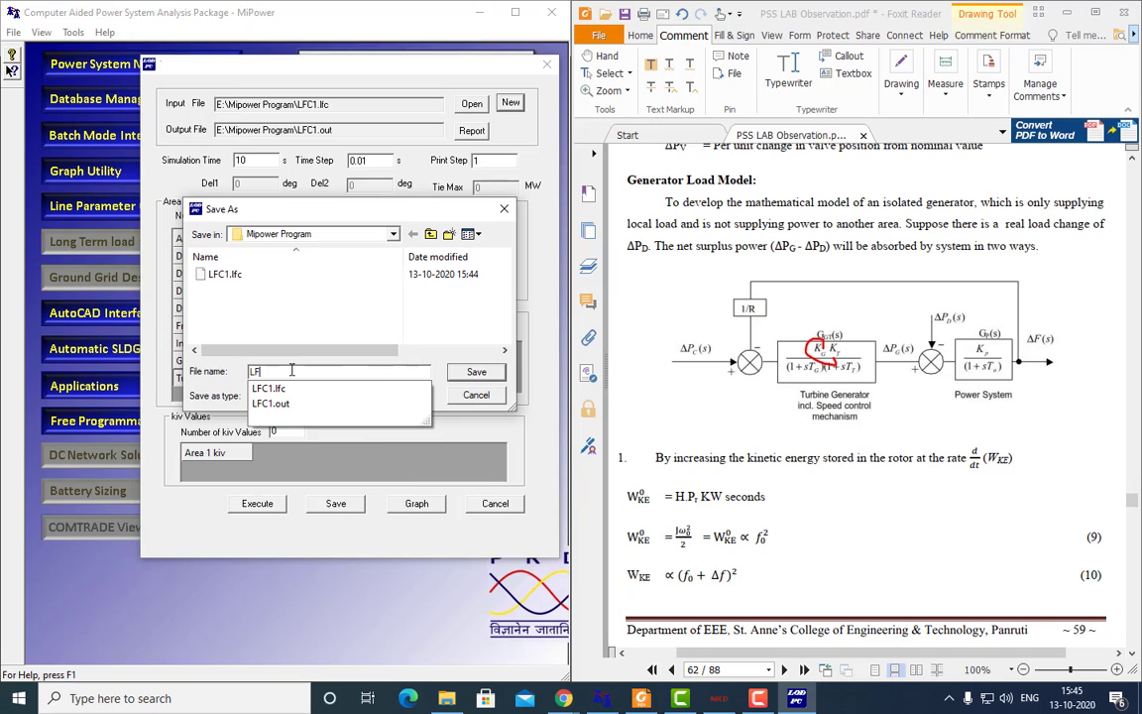
type("C2")
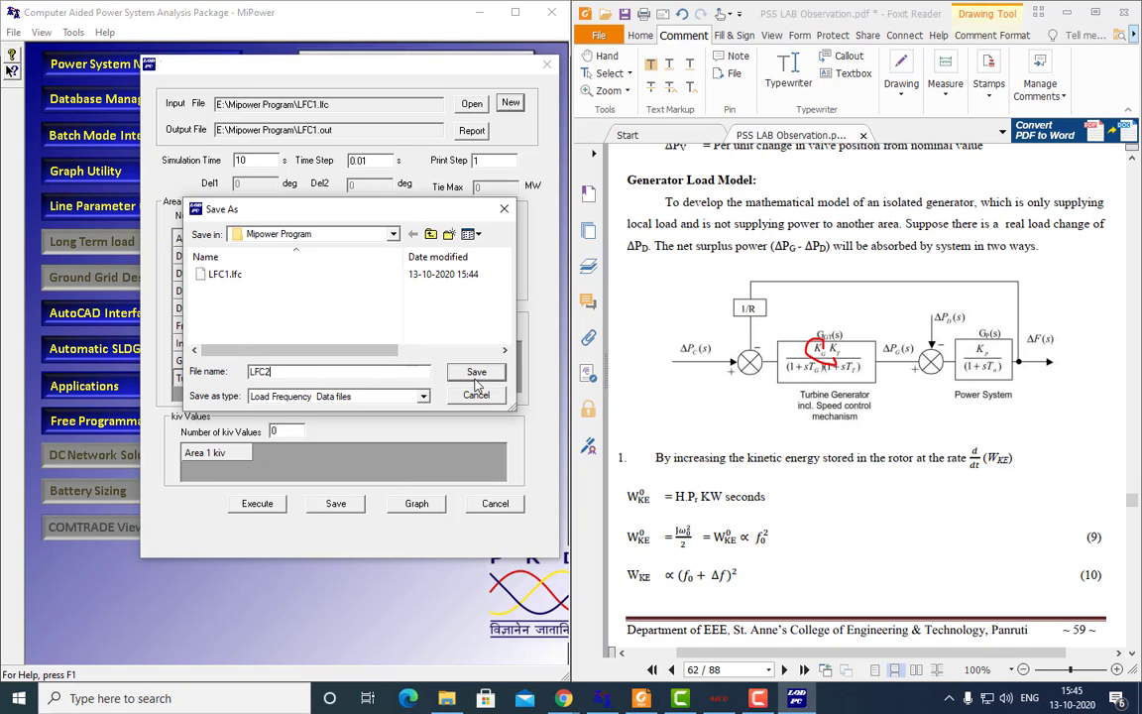
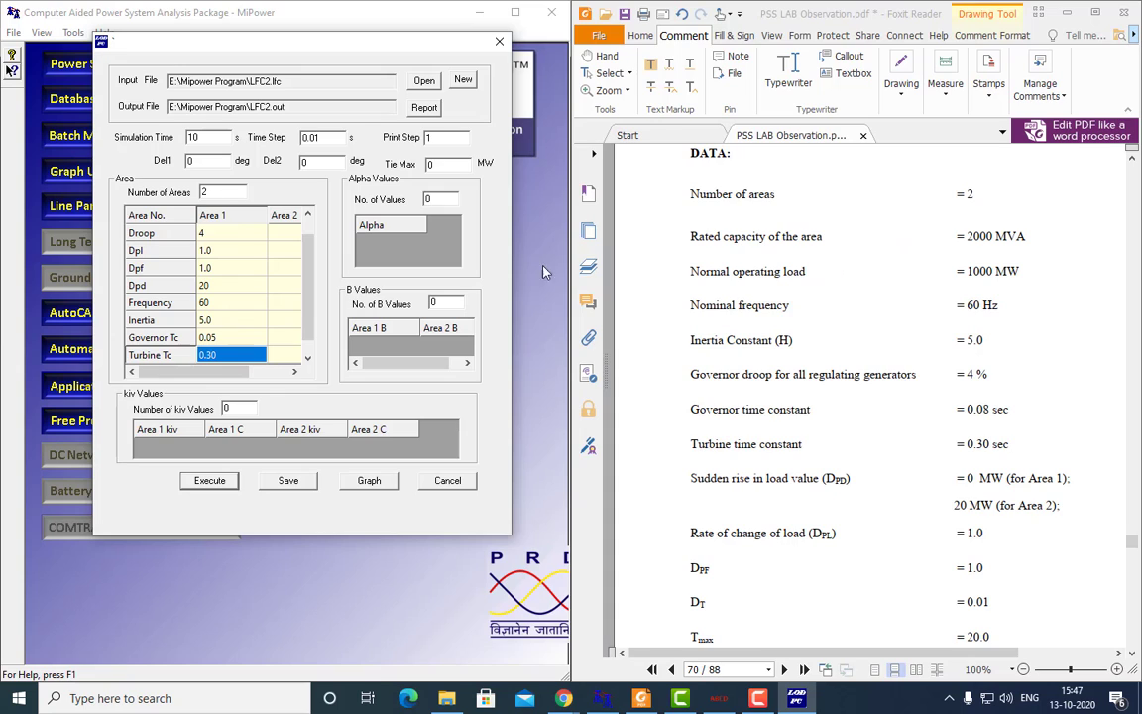
Set Area 2's total capacity to 2000, total load to 1000 and droop to 4.
scroll(226, 238, "up", 2)
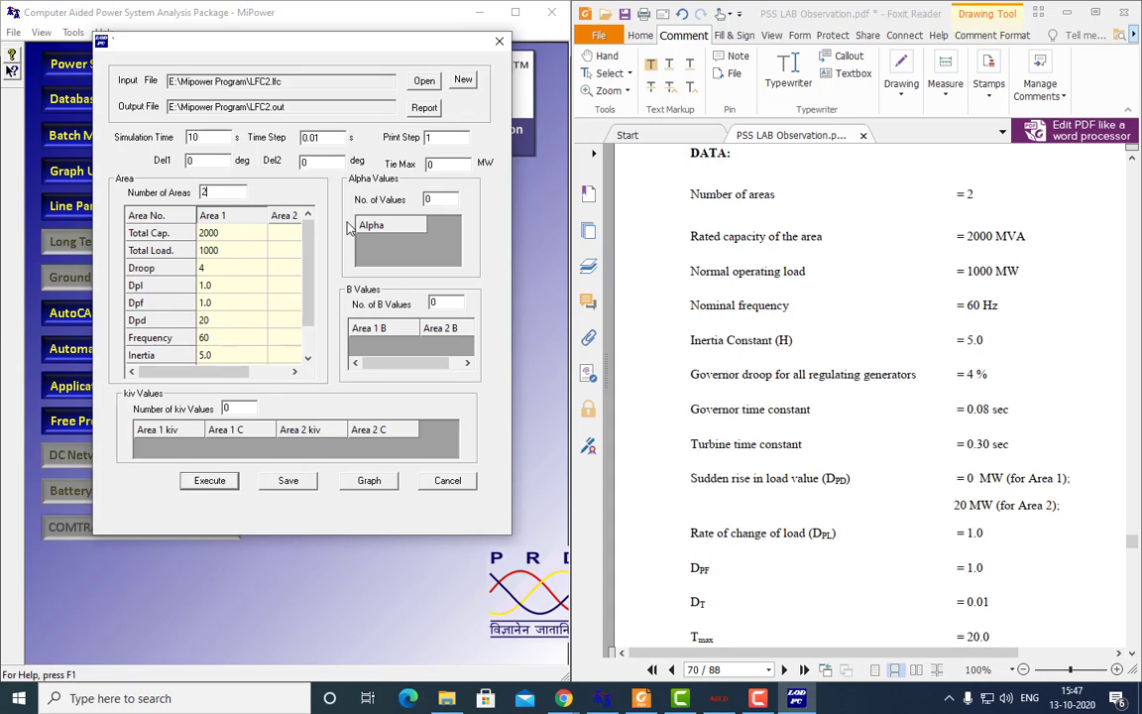
left_click(230, 235)
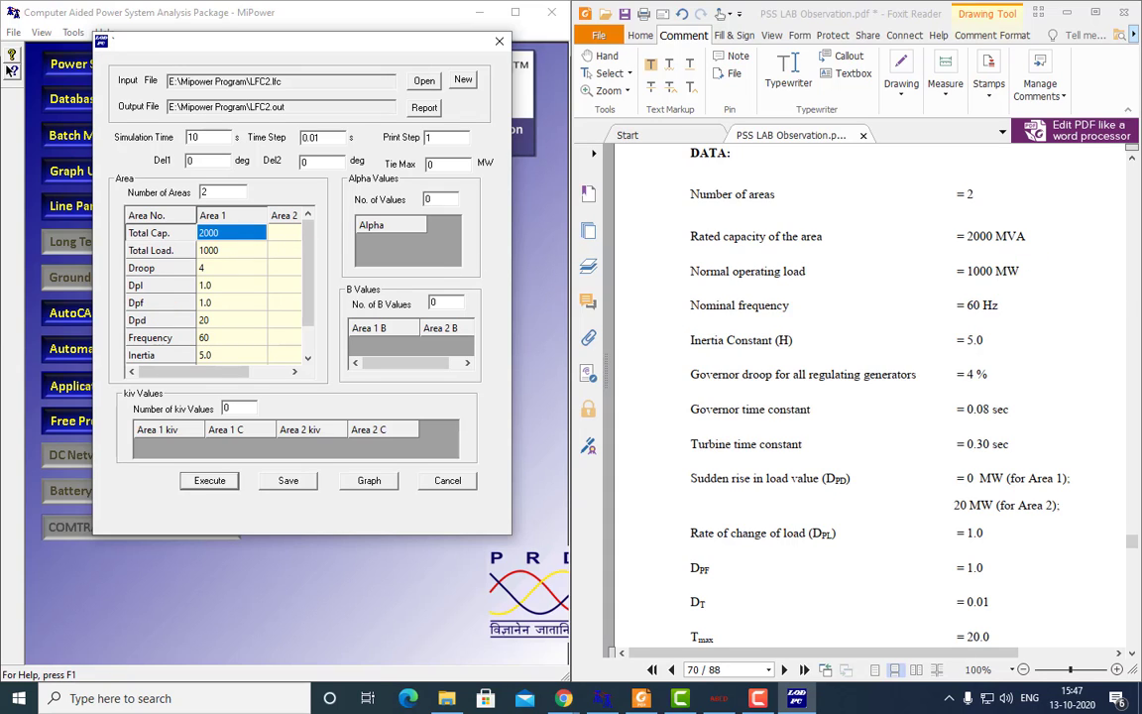
left_click(284, 236)
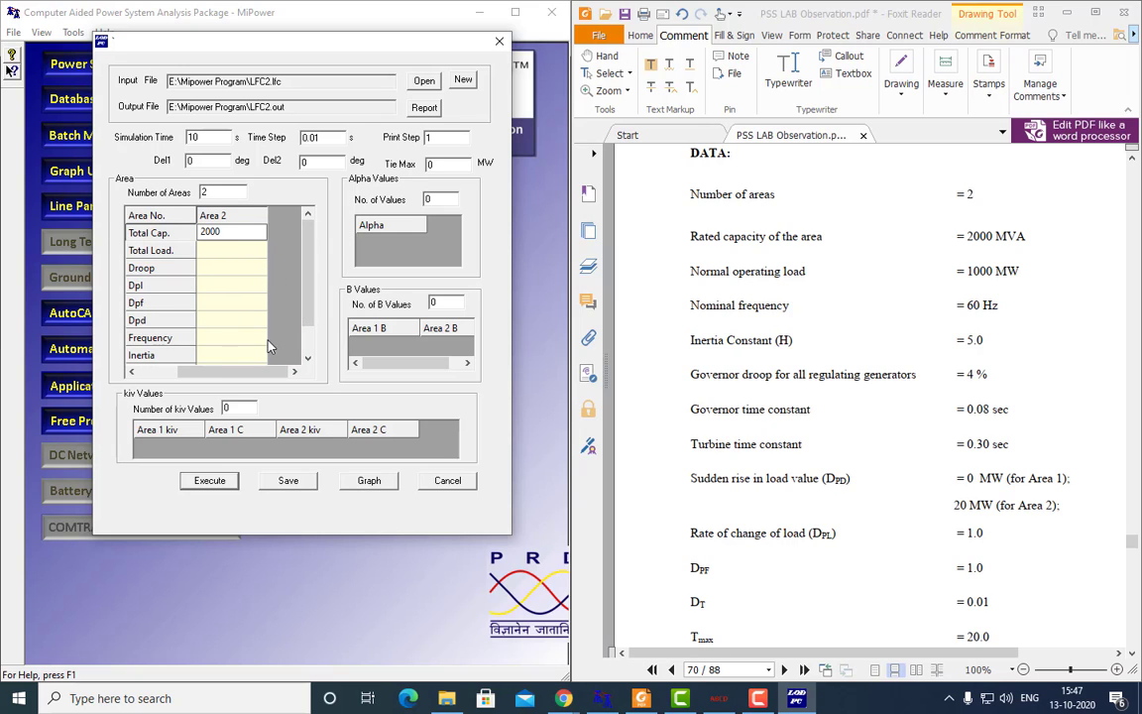
key("Return")
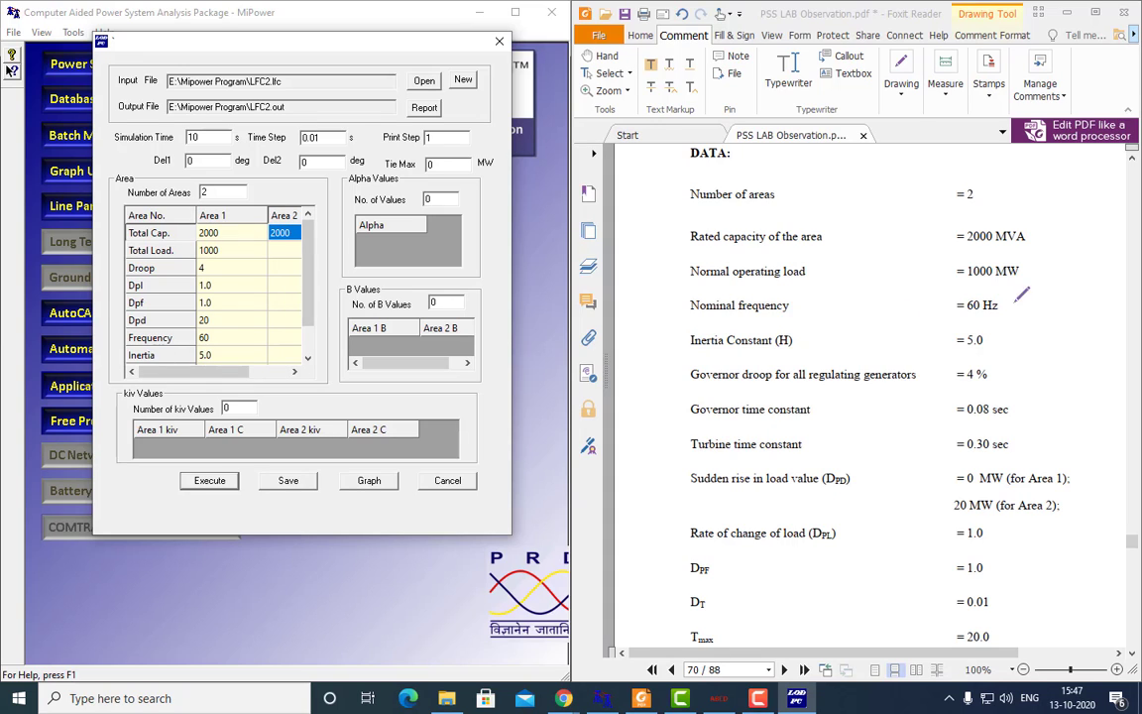
left_click(283, 251)
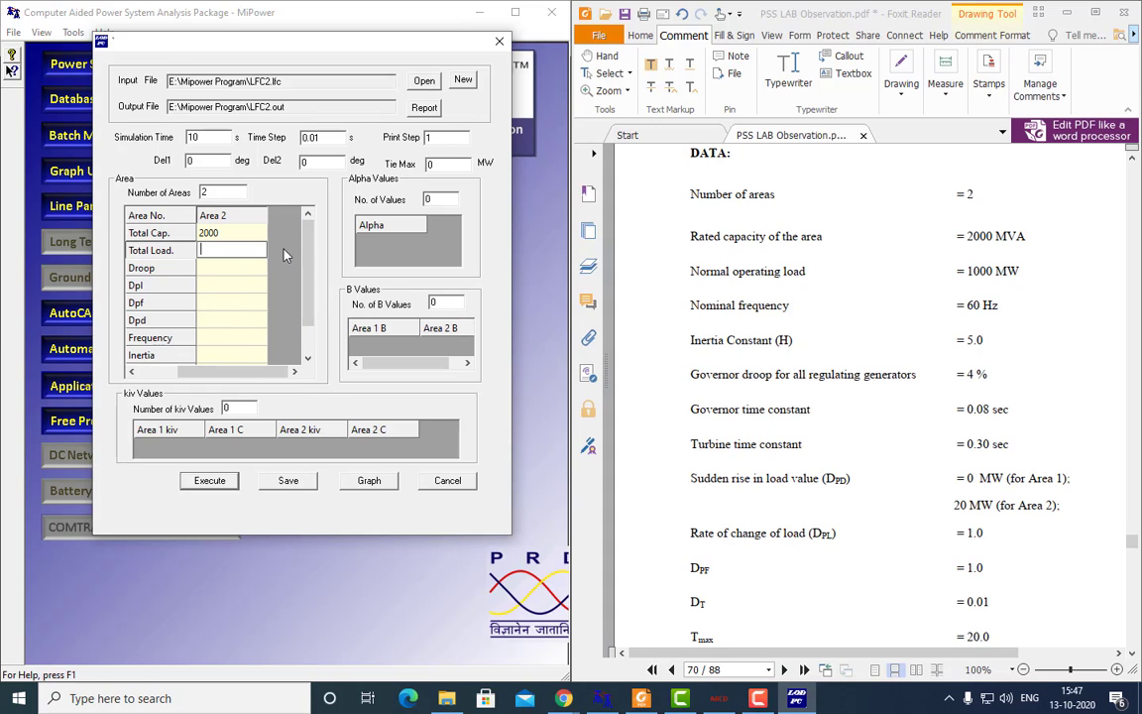
type("1000")
key("Return")
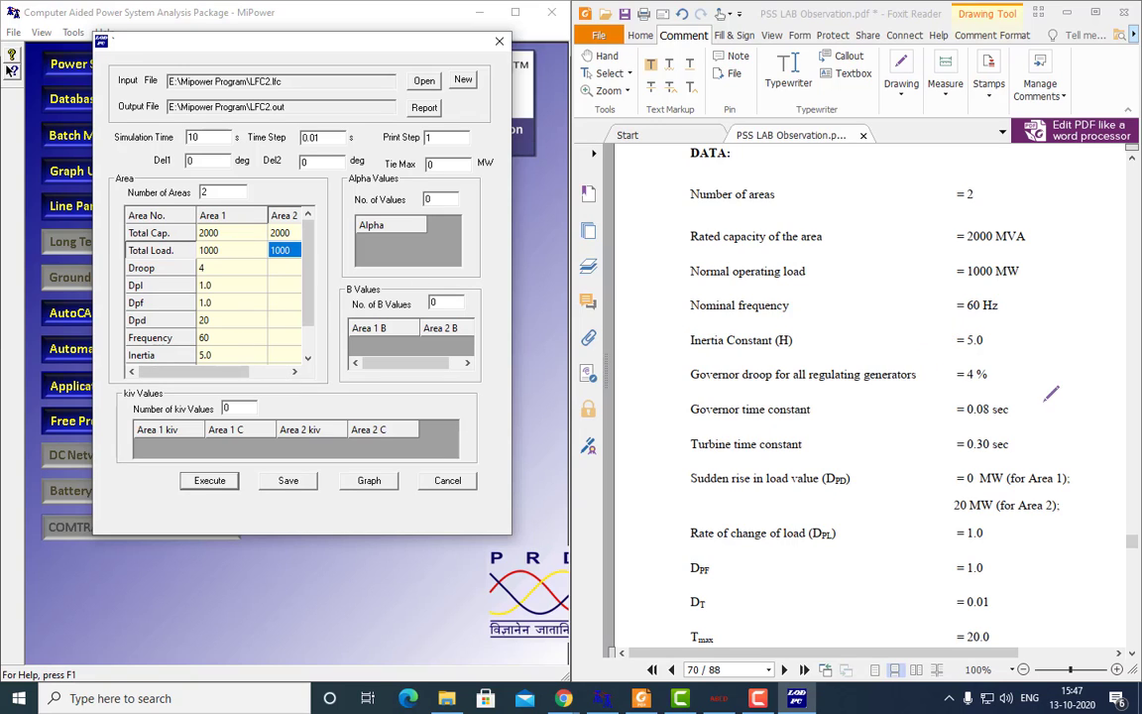
left_click(282, 270)
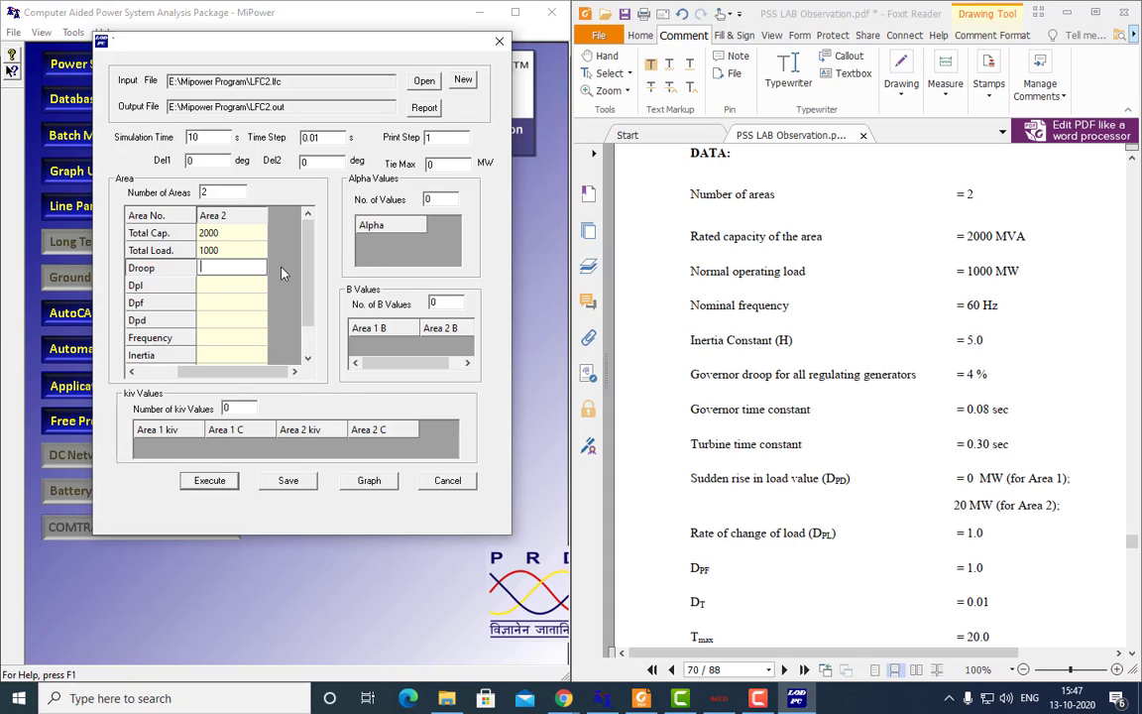
type("4")
left_click_drag(207, 370, 148, 370)
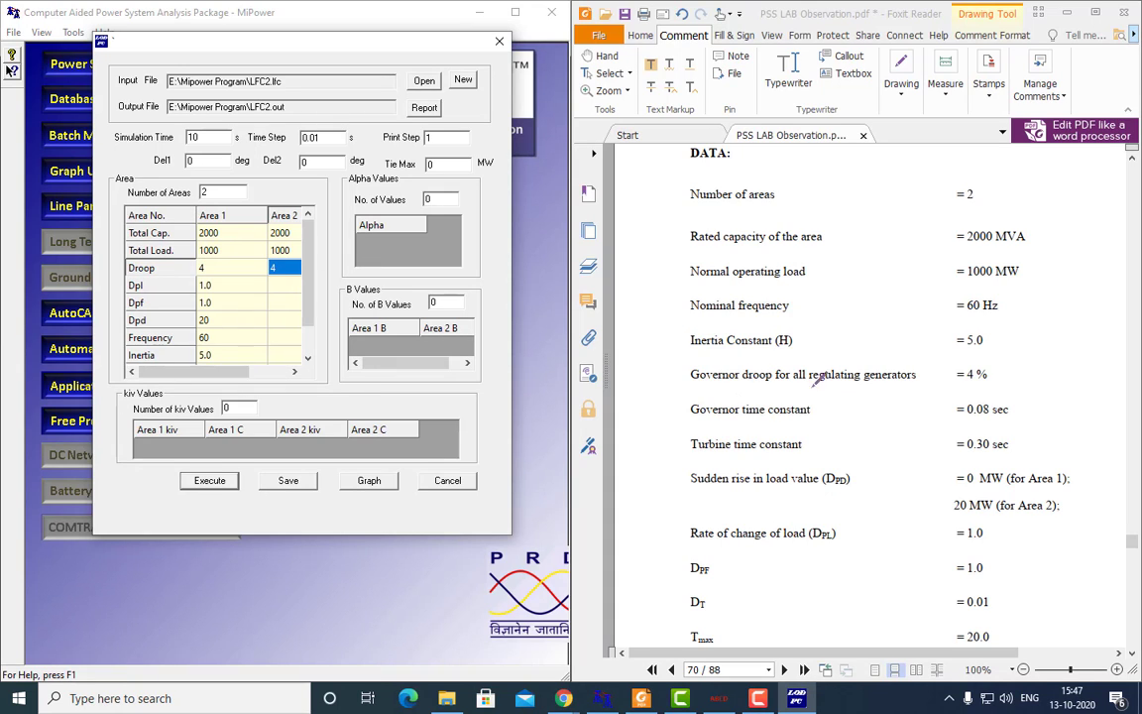
Set both Dpl and Dpf of Area 2 to 1.0, following the manual's data list.
scroll(941, 425, "down", 1)
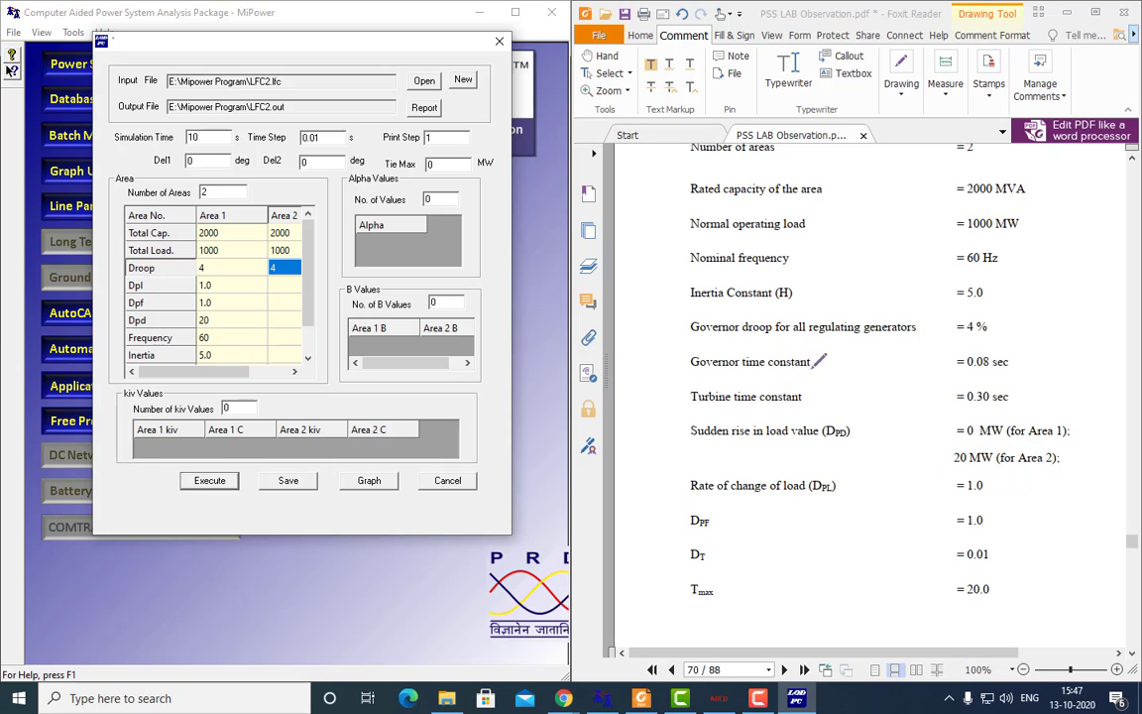
scroll(835, 367, "up", 1)
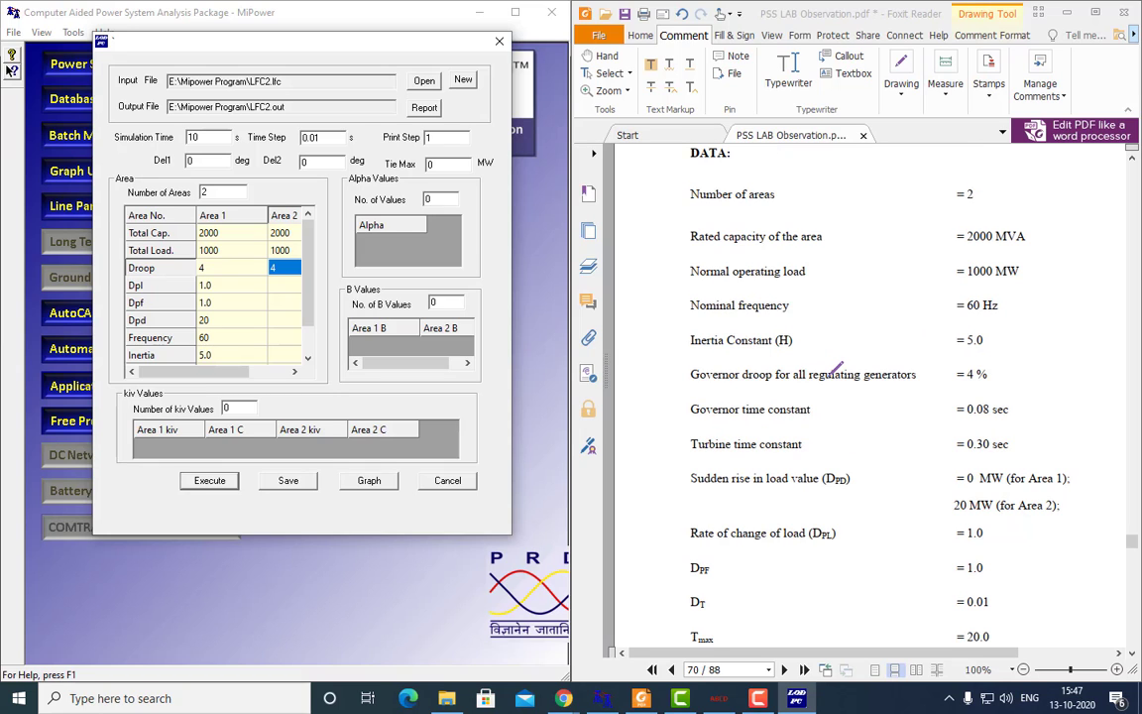
scroll(838, 366, "down", 1)
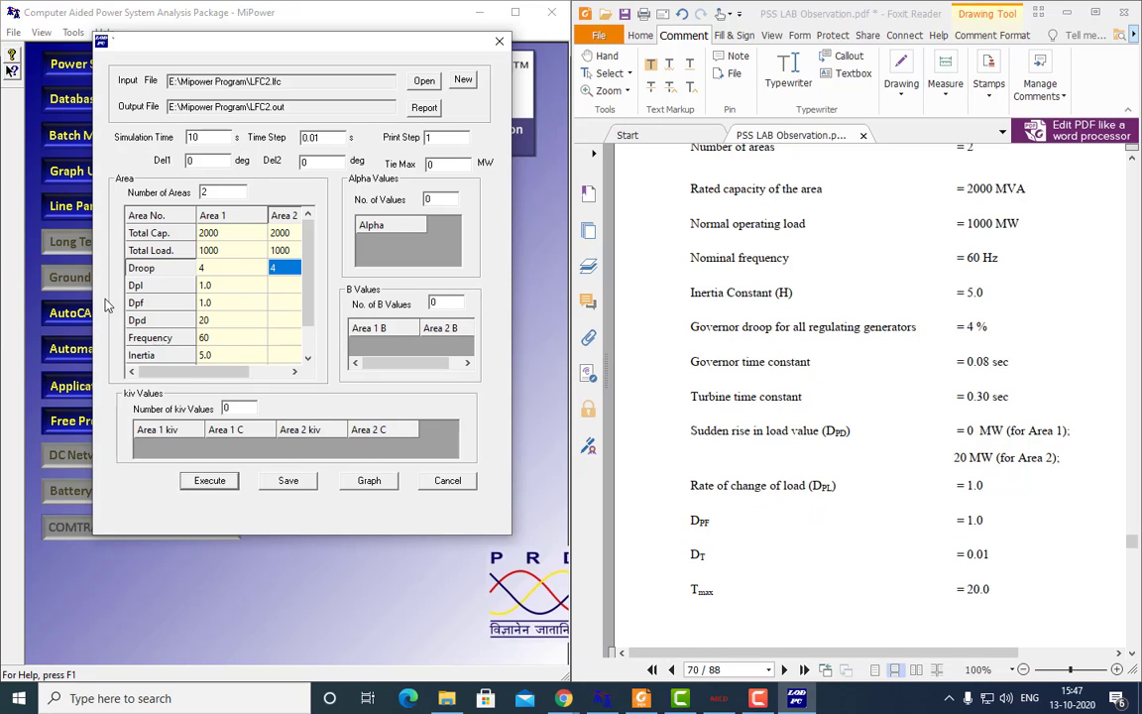
left_click(269, 287)
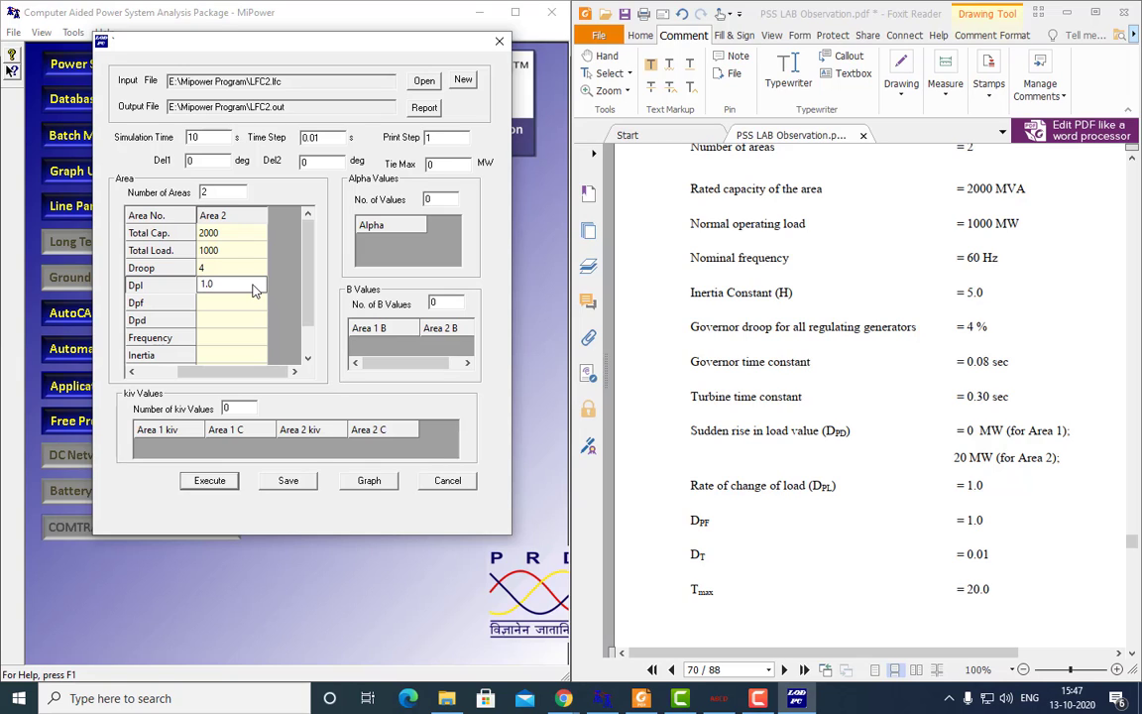
left_click_drag(245, 371, 187, 355)
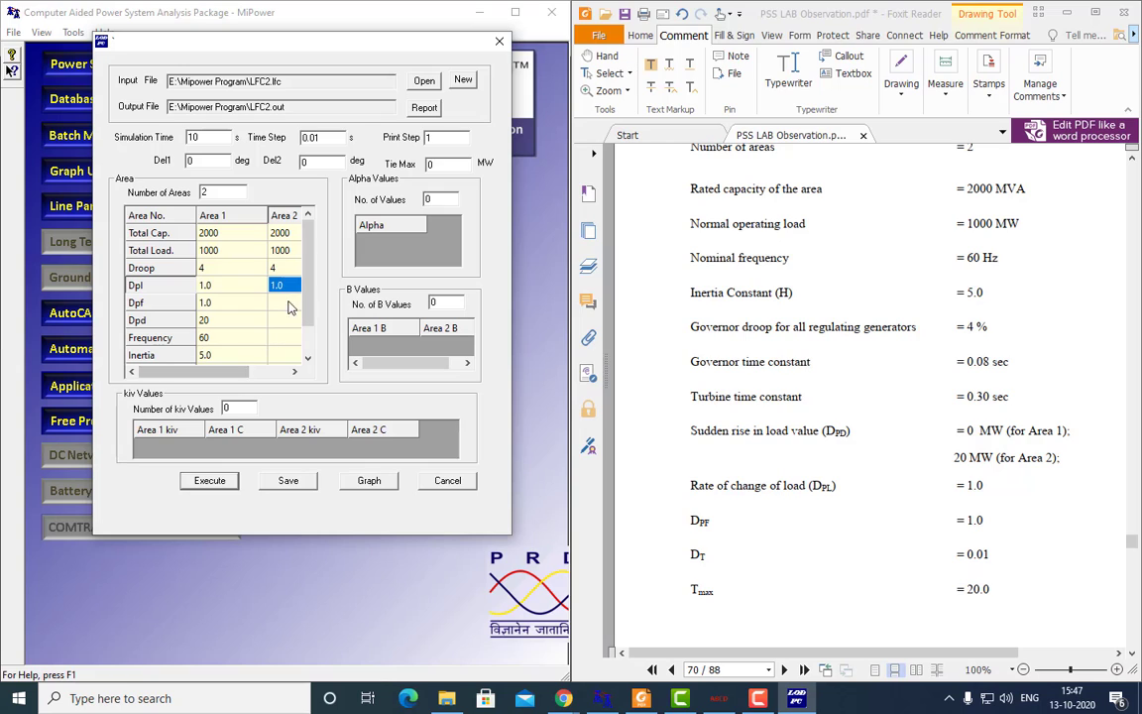
left_click(288, 308)
type("1.0")
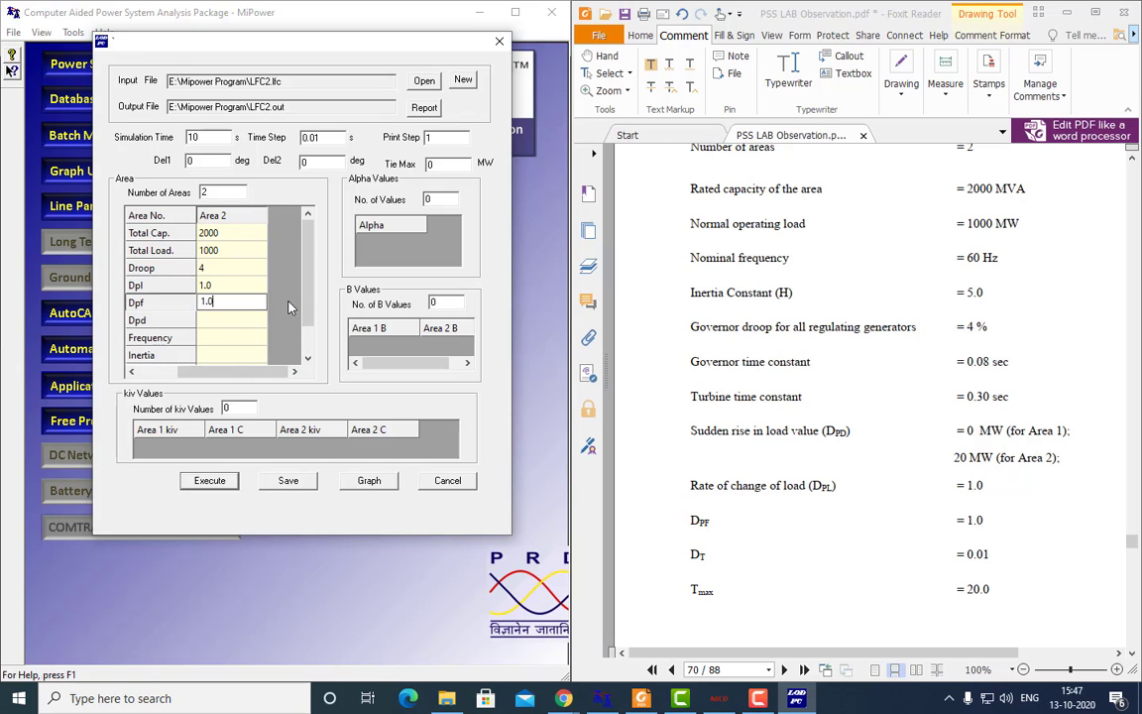
left_click_drag(251, 373, 203, 372)
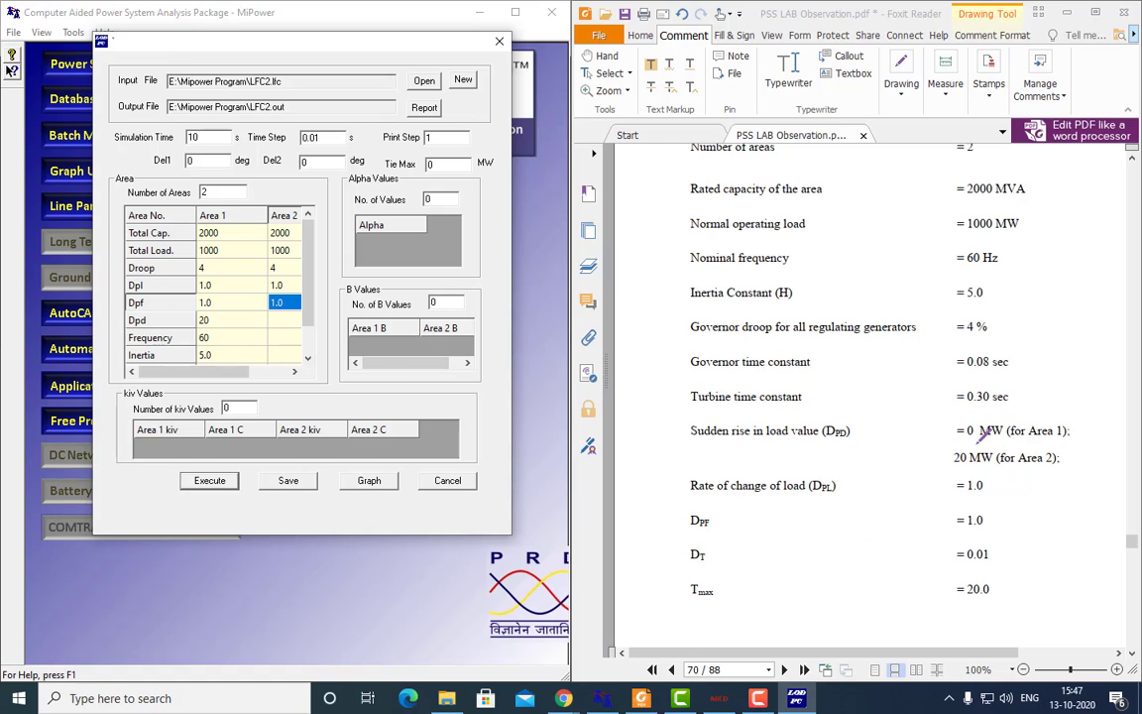
Mark the DPD, DPL and DPF values in the manual and set Dpd to 0 for Area 1 and 20 for Area 2.
left_click_drag(958, 443, 1006, 428)
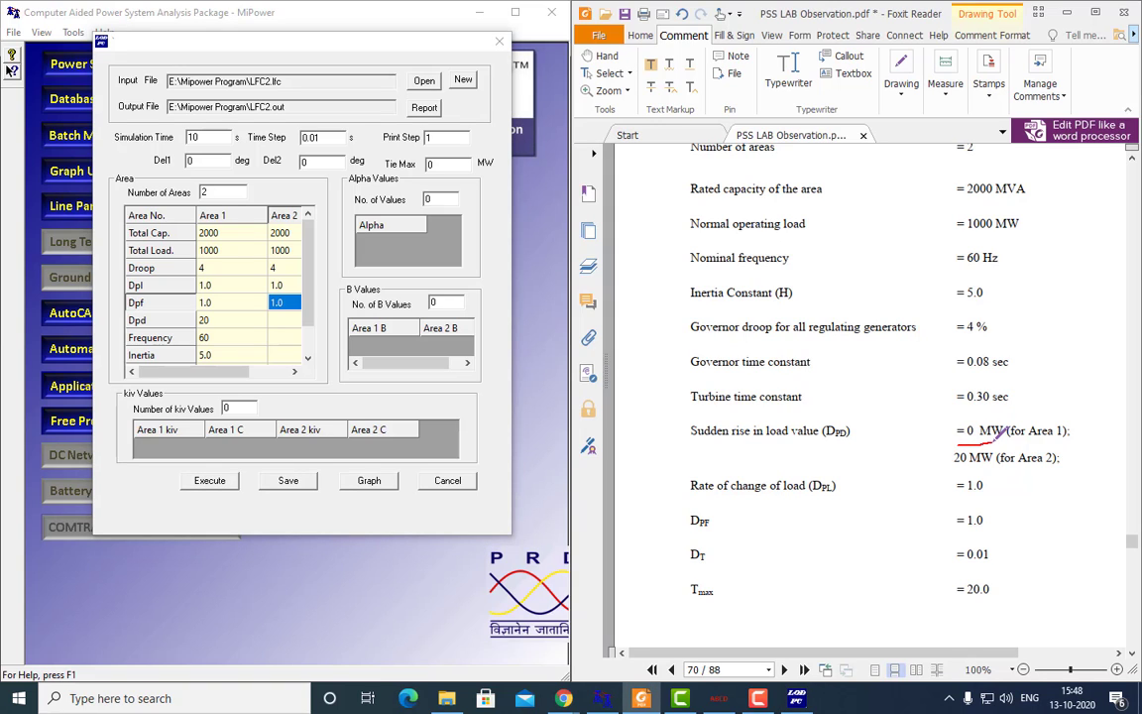
left_click_drag(950, 472, 995, 471)
left_click(218, 323)
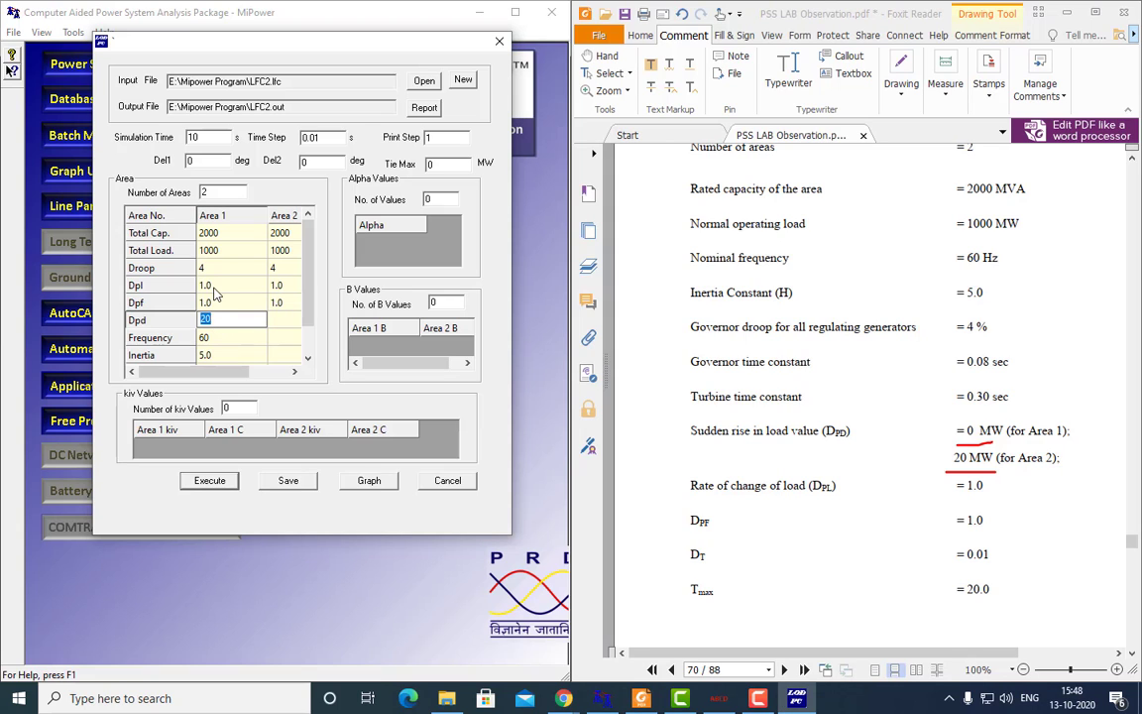
left_click(293, 322)
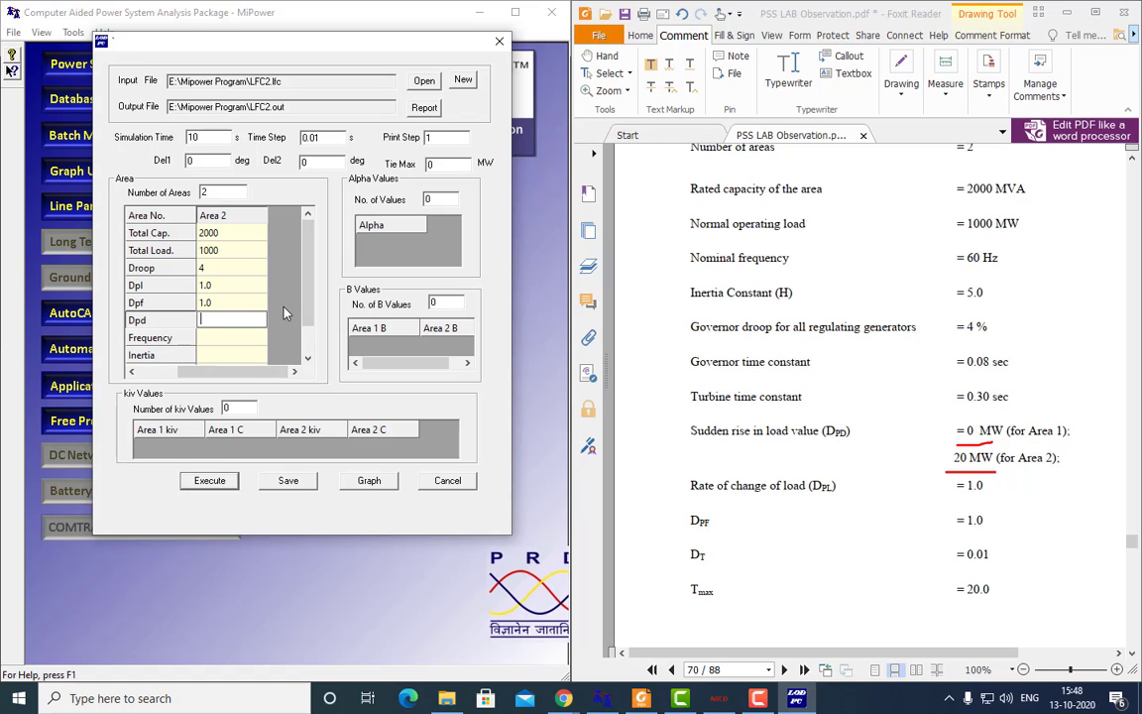
type("20")
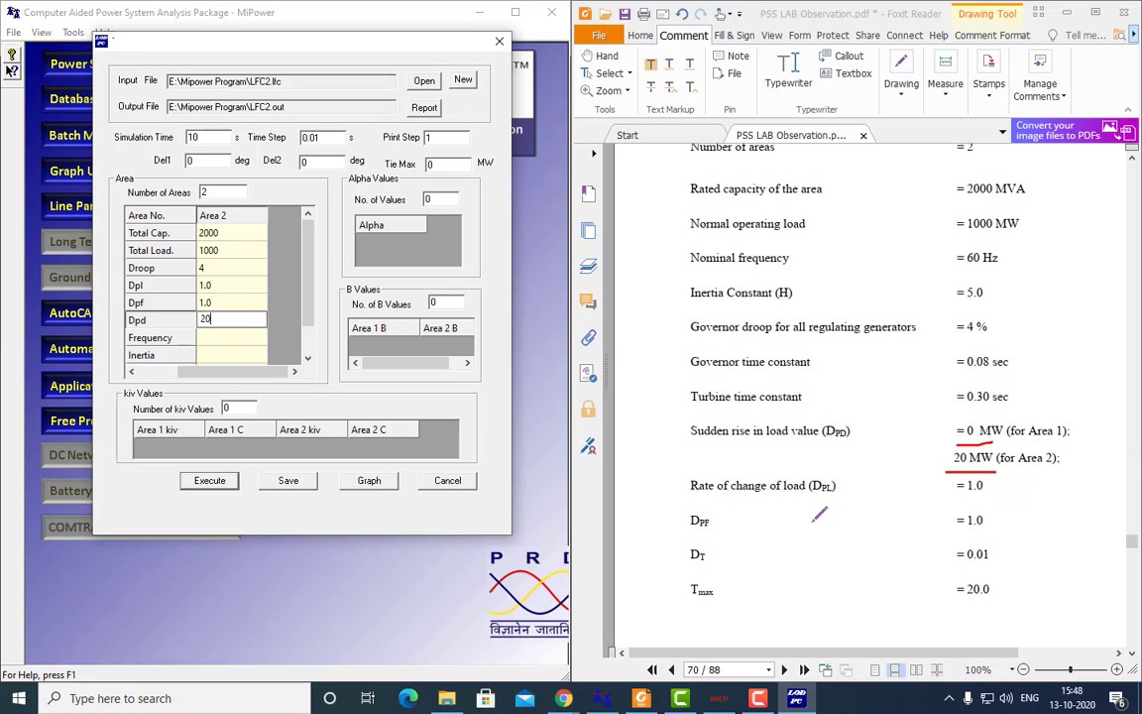
left_click_drag(992, 476, 996, 530)
left_click_drag(249, 373, 90, 355)
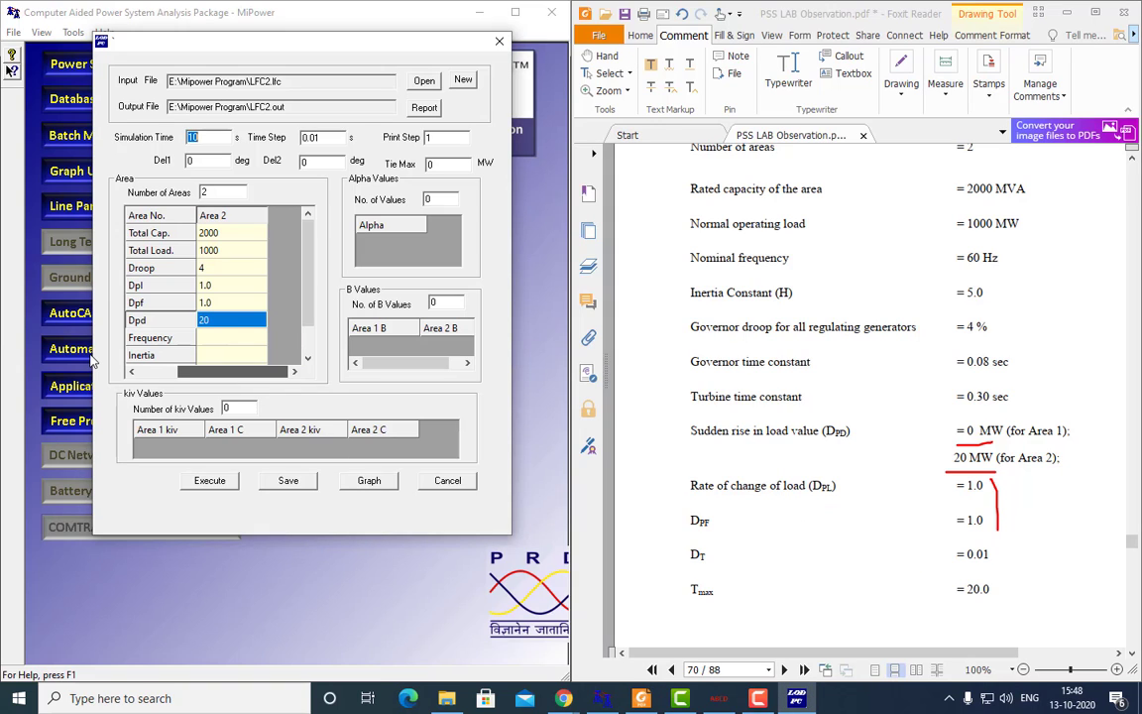
left_click_drag(213, 374, 108, 366)
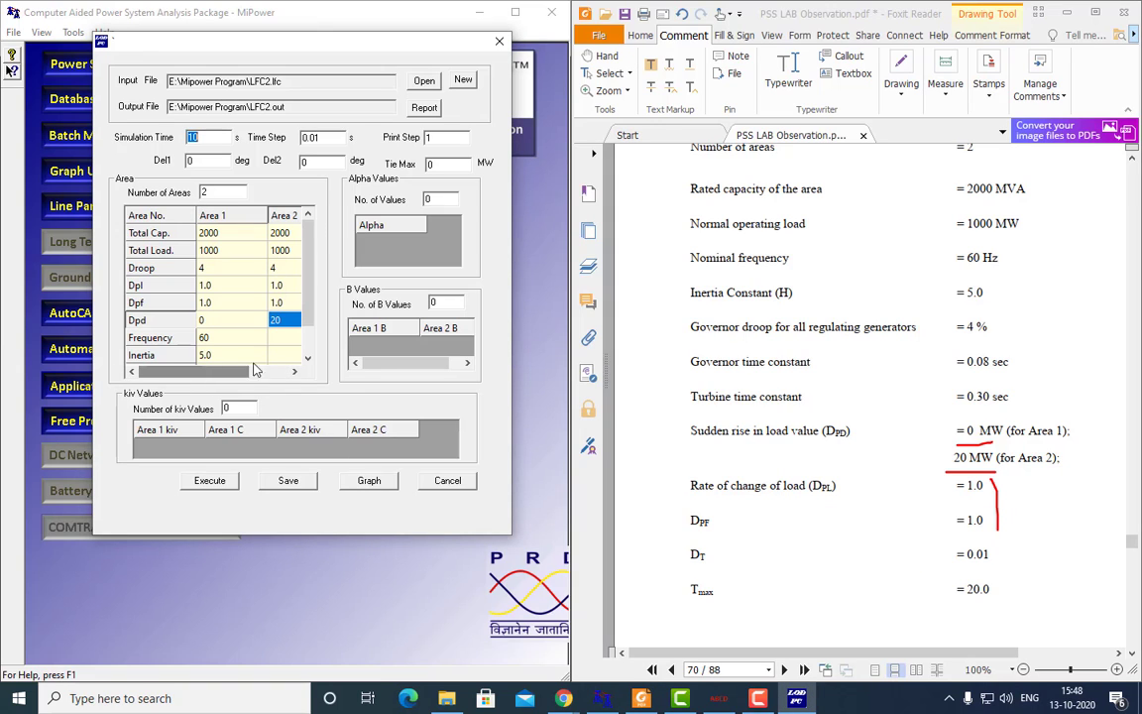
Set Area 2's frequency to 60 and its inertia to 5, checking against the manual's data list.
double_click(276, 340)
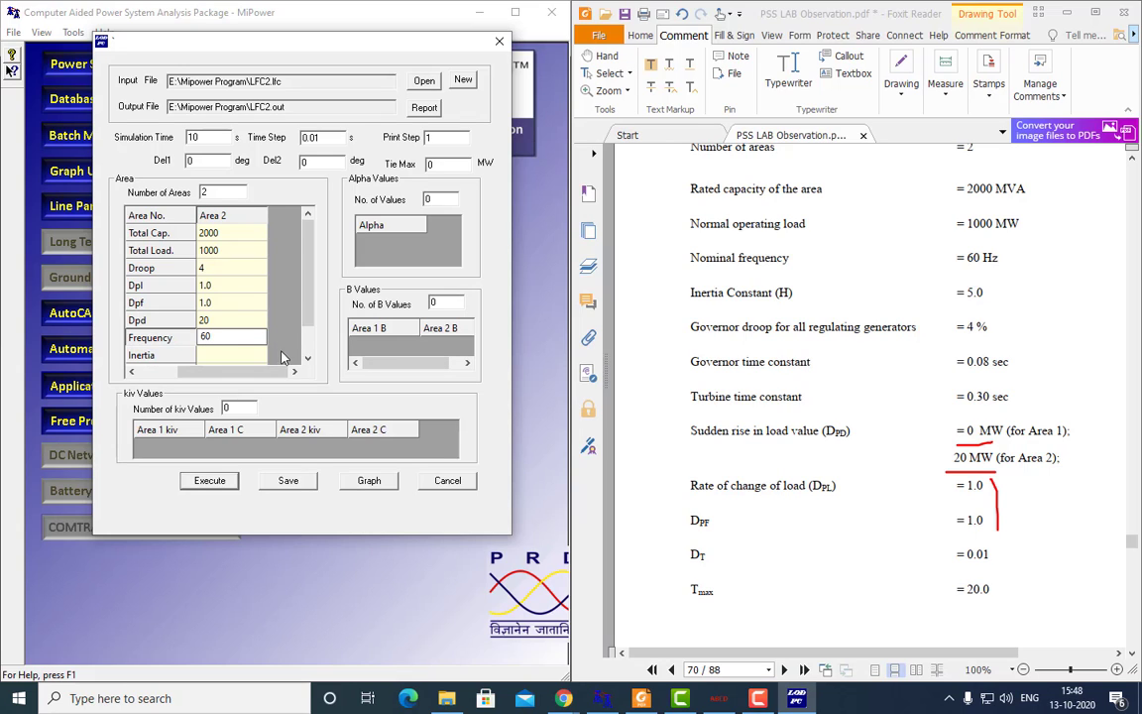
left_click_drag(247, 373, 79, 355)
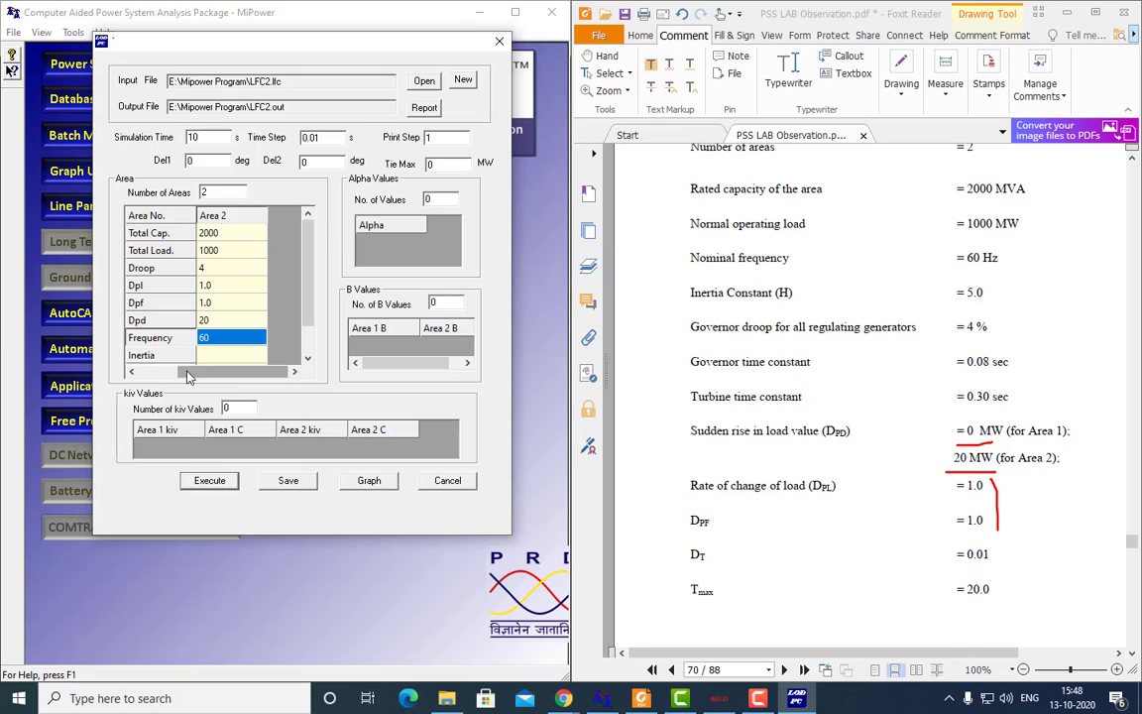
key("Left")
left_click(285, 359)
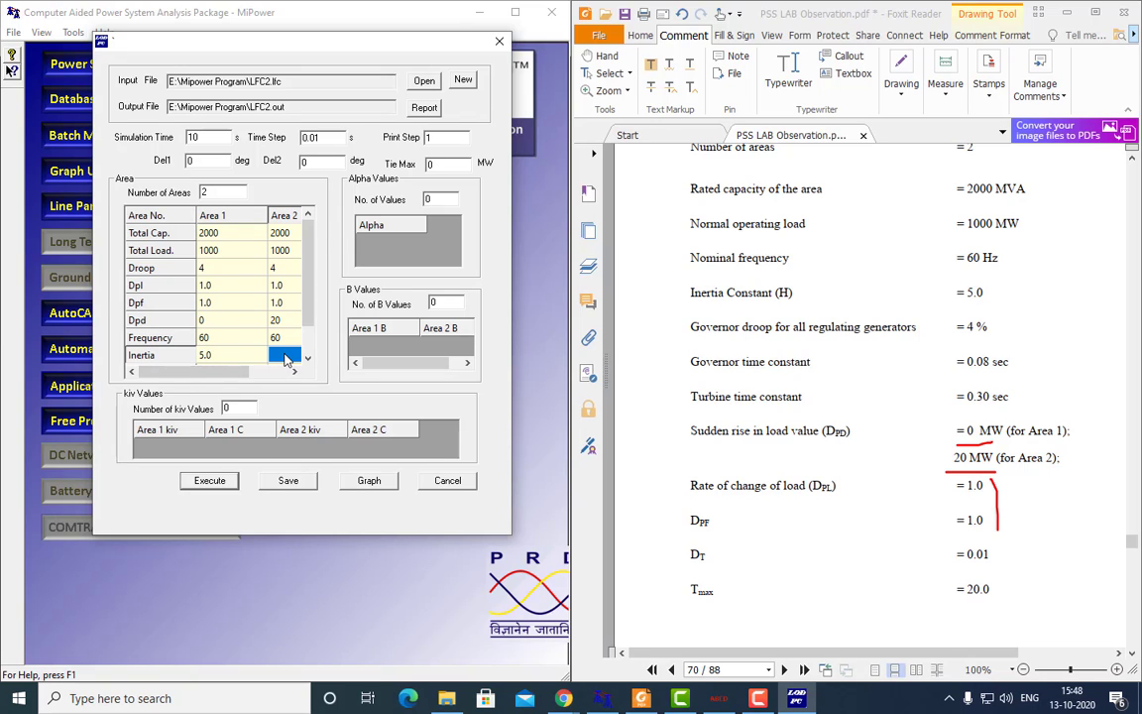
type("5")
left_click(310, 358)
left_click(310, 358)
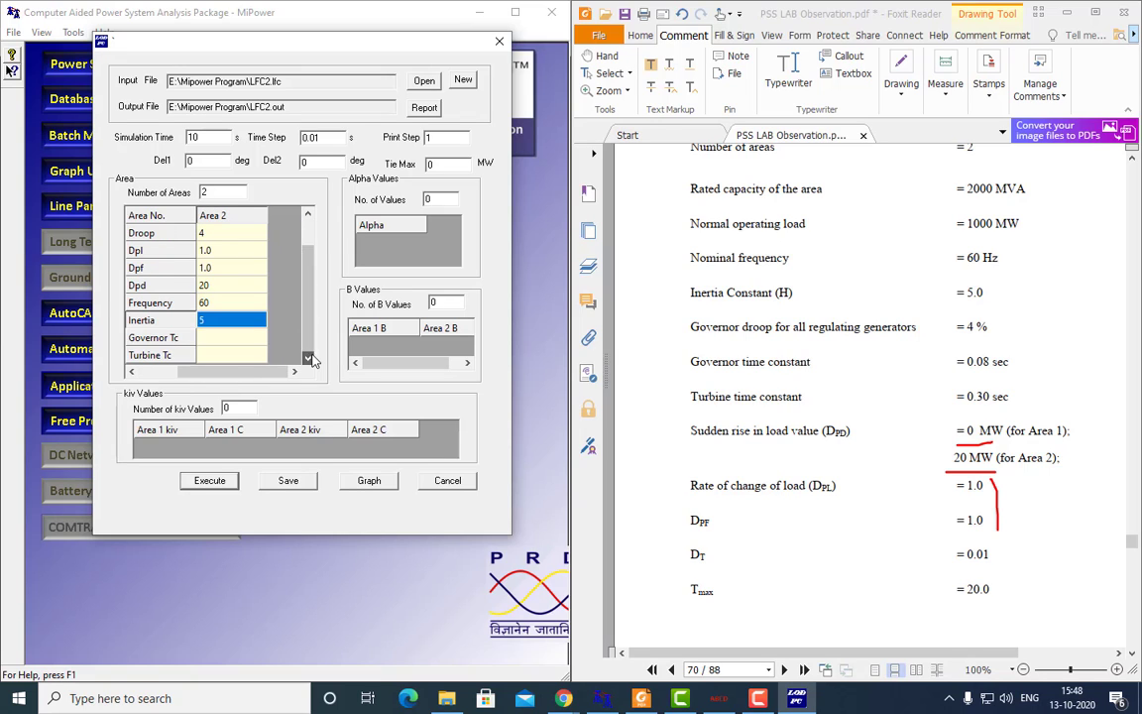
left_click_drag(186, 373, 148, 373)
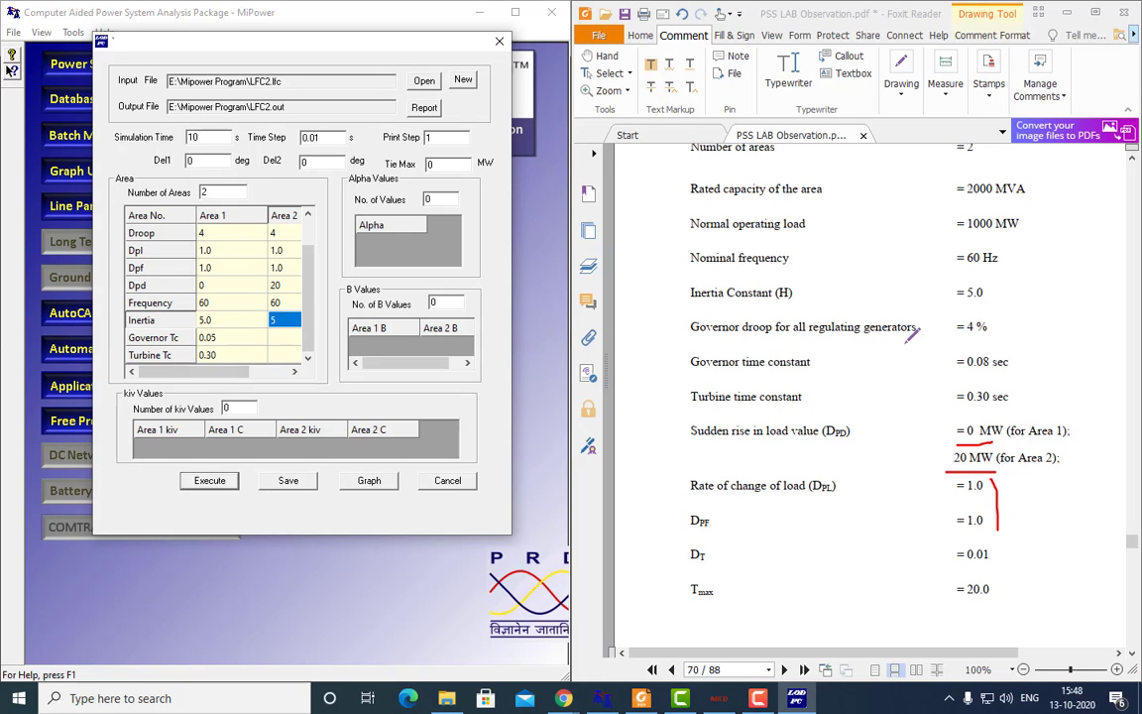
scroll(910, 335, "up", 2)
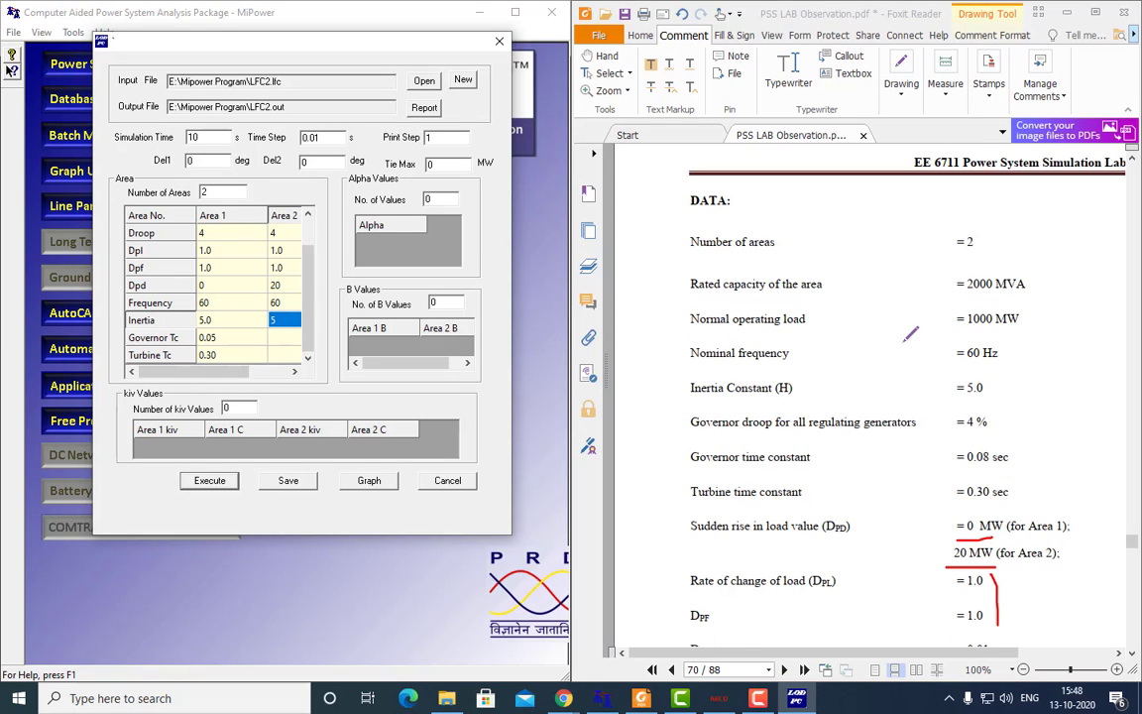
scroll(910, 335, "down", 1)
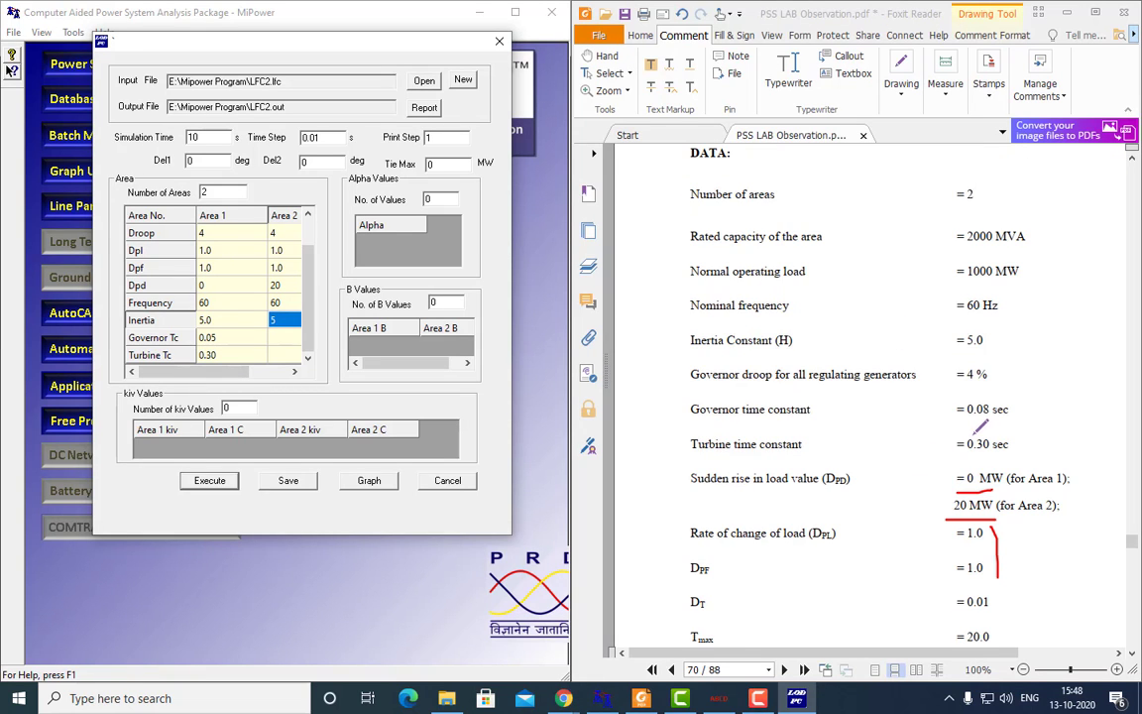
Set the governor time constant to 0.08 for both Area 1 and Area 2.
left_click(228, 339)
left_click(228, 339)
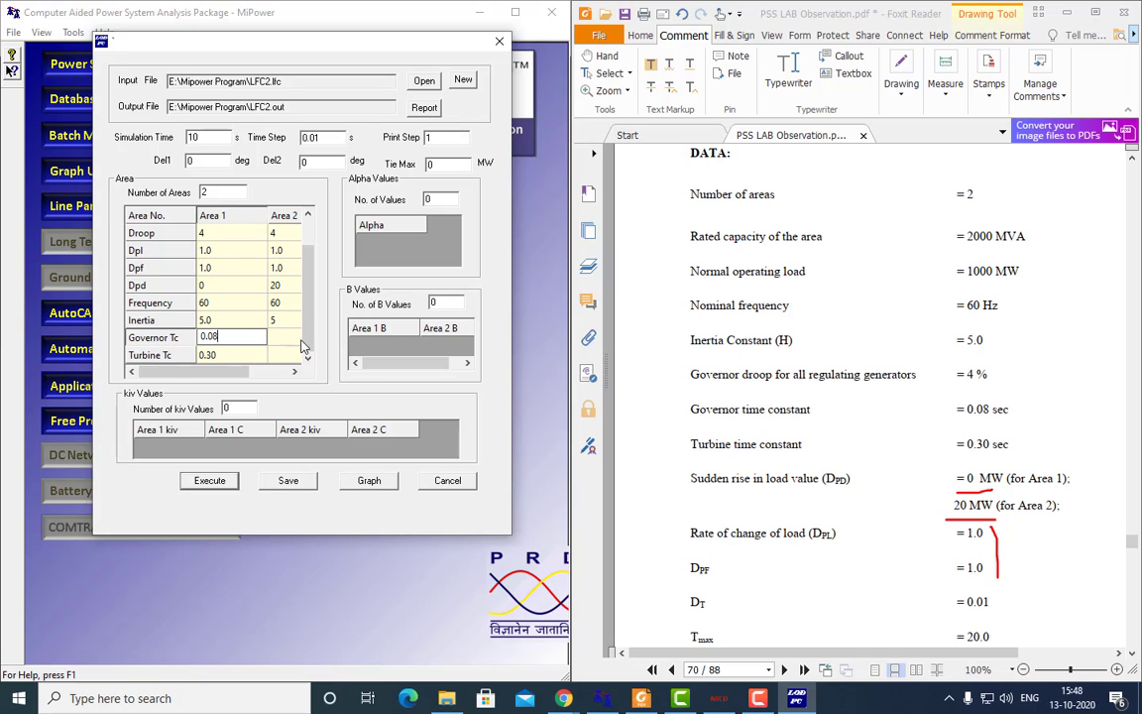
left_click(286, 338)
left_click(268, 339)
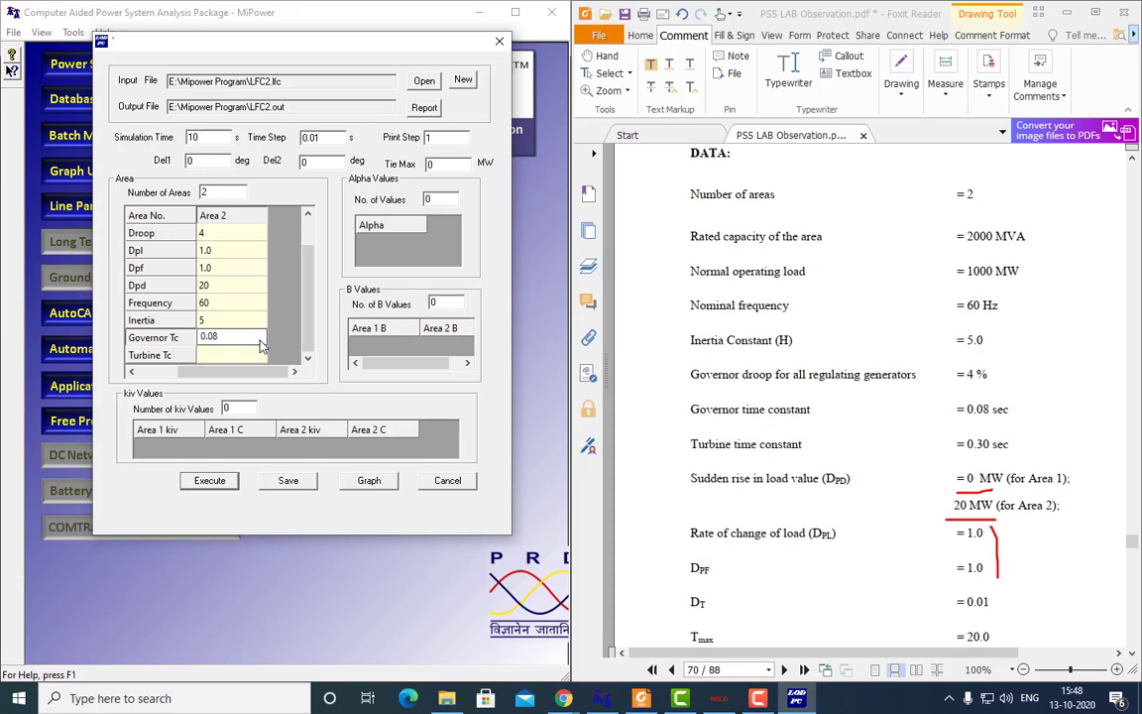
left_click_drag(234, 371, 164, 370)
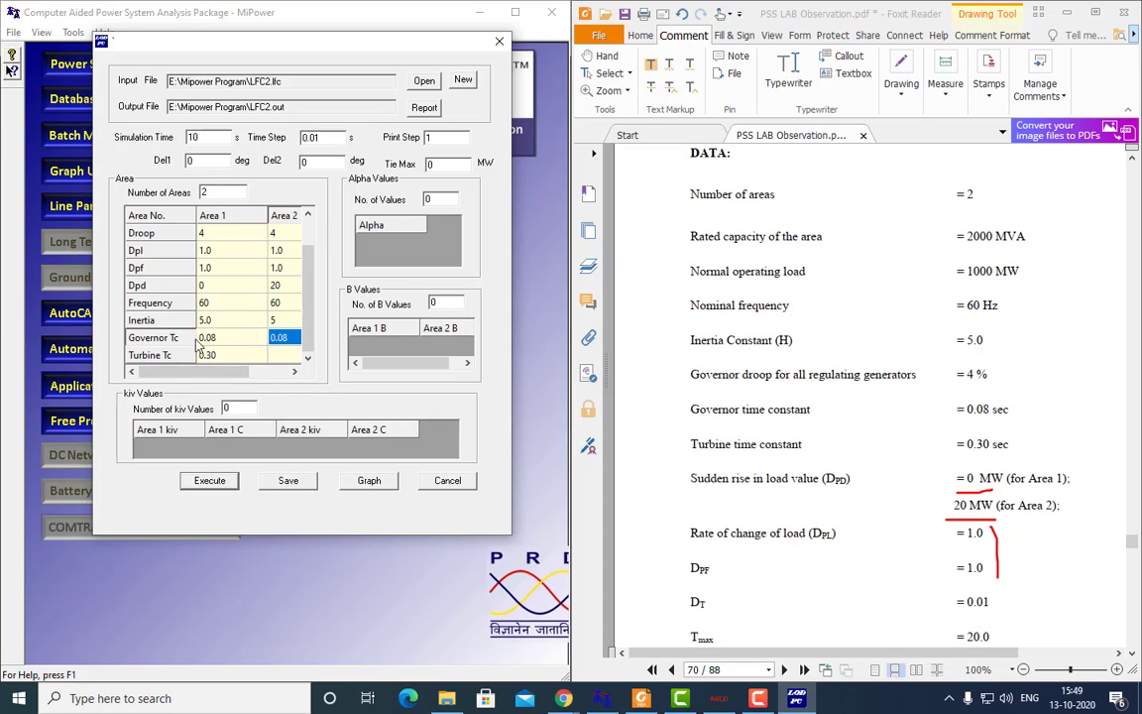
Set Area 2's turbine time constant to 0.30 and save the study data.
left_click(287, 355)
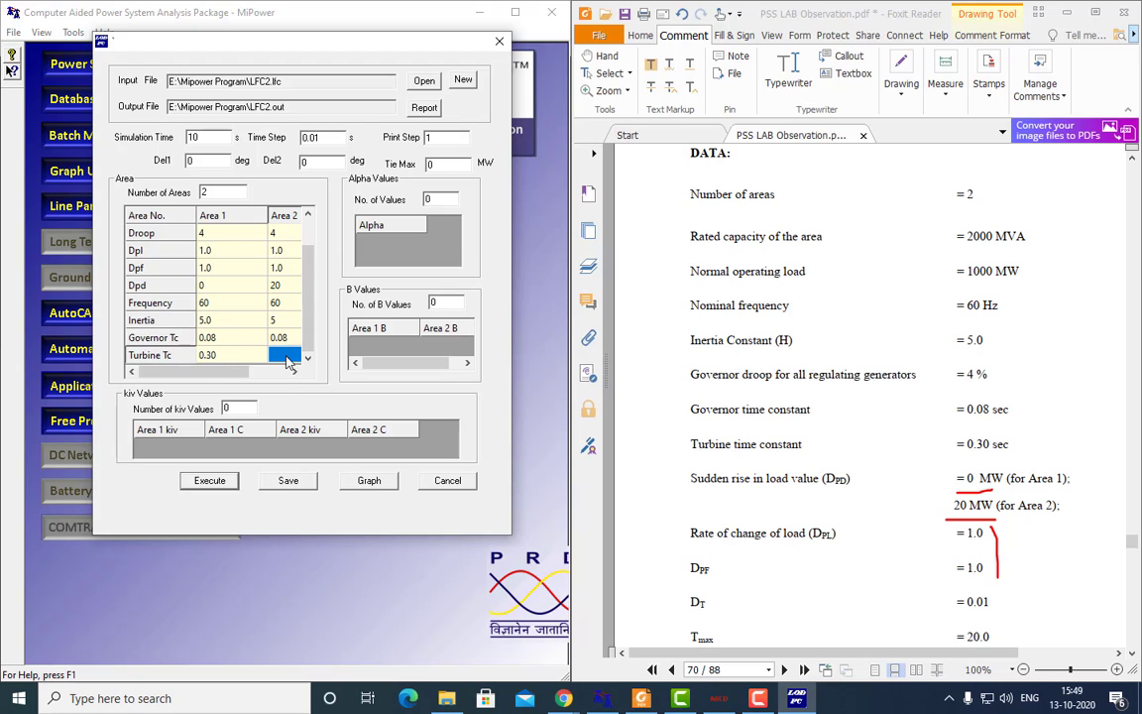
left_click(285, 359)
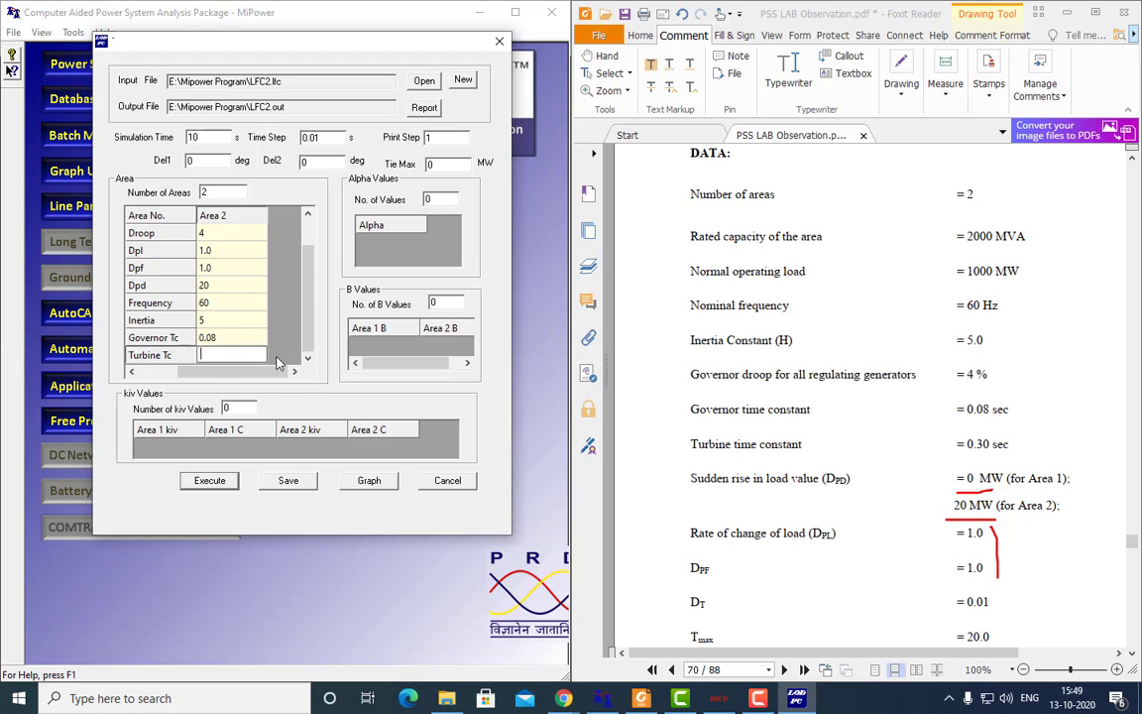
type("0.30")
key("Return")
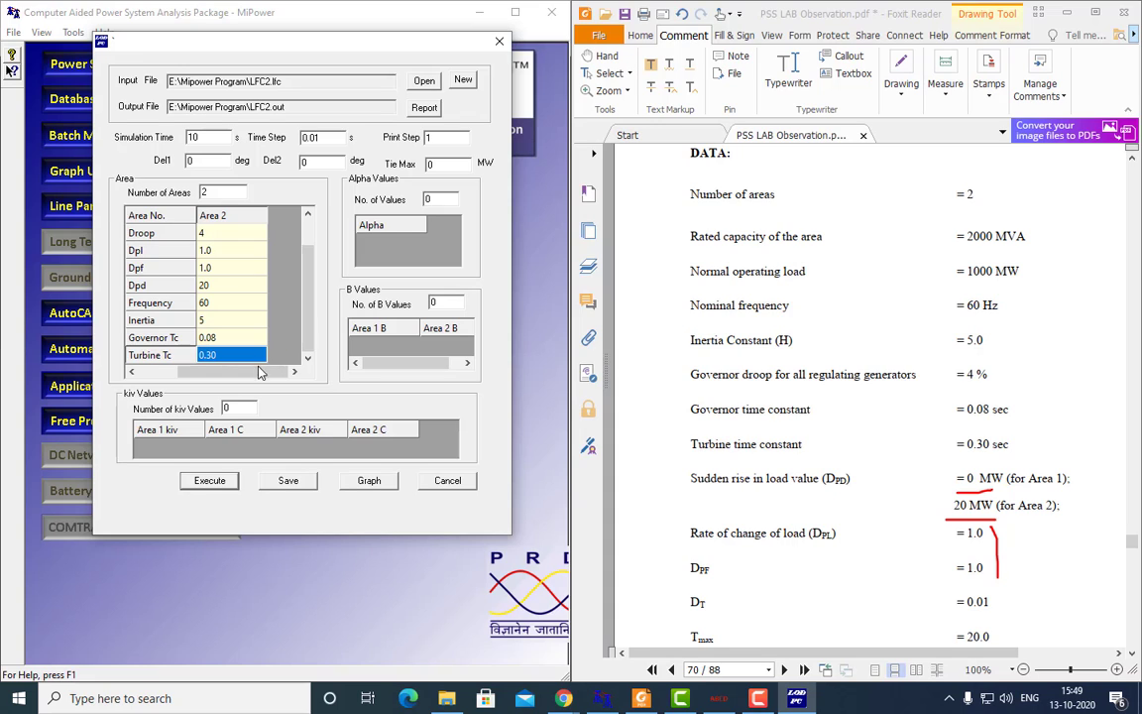
left_click(273, 343)
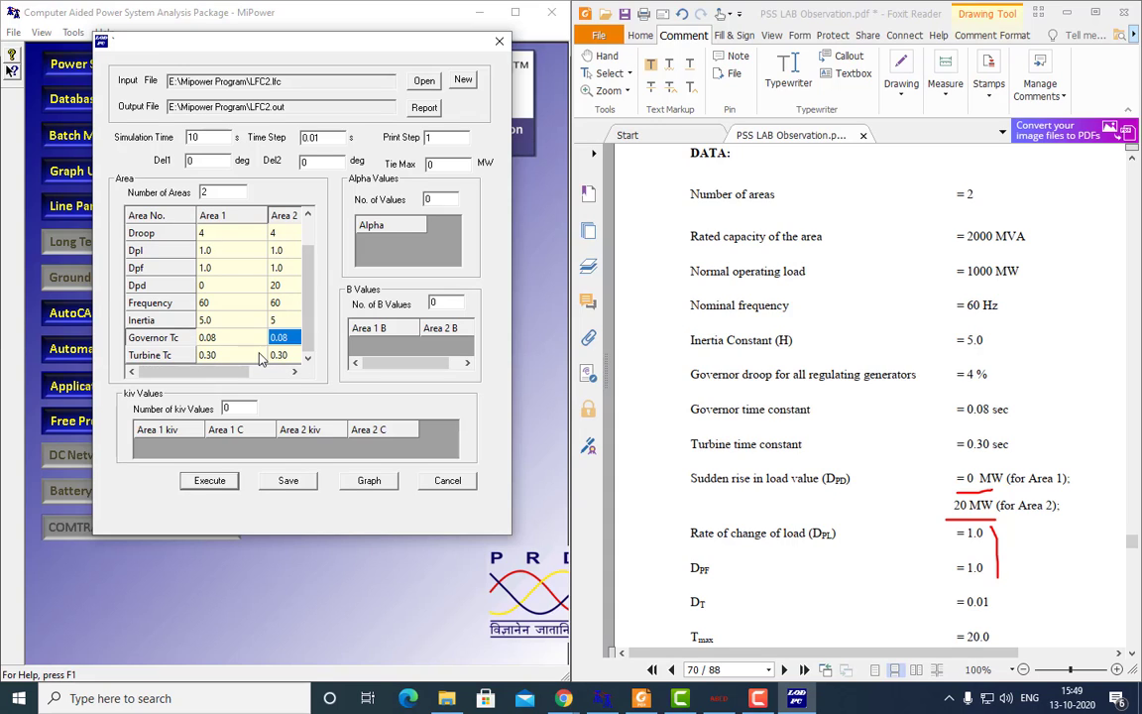
left_click(262, 357)
left_click(285, 356)
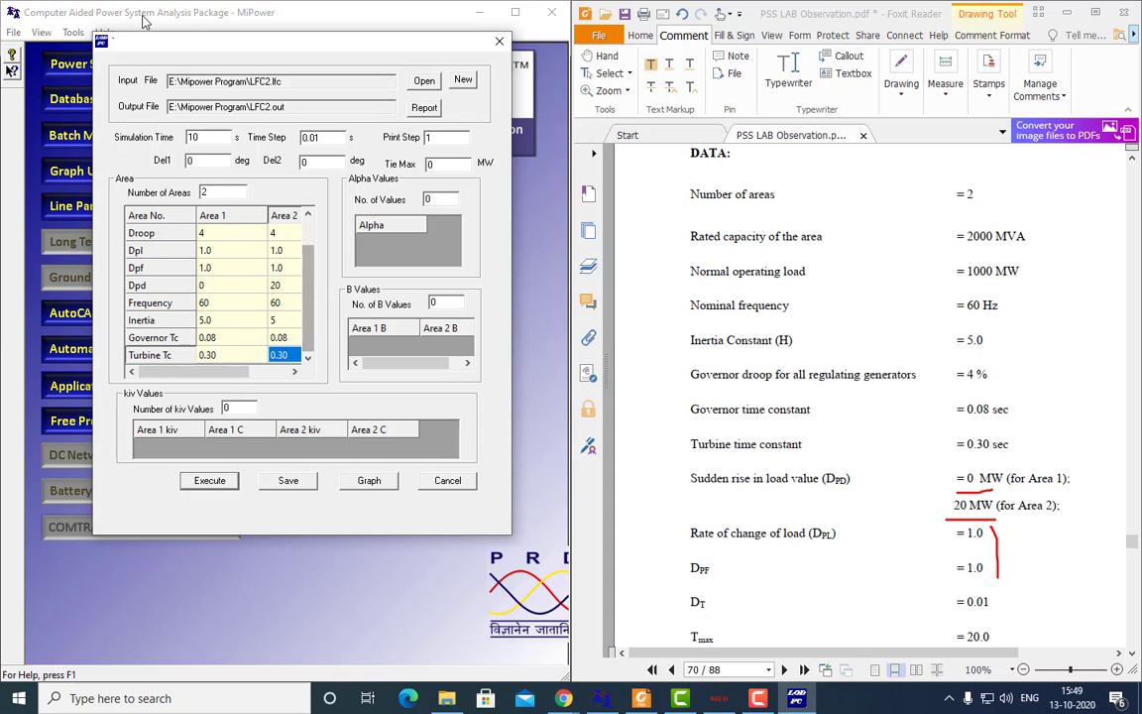
left_click(286, 482)
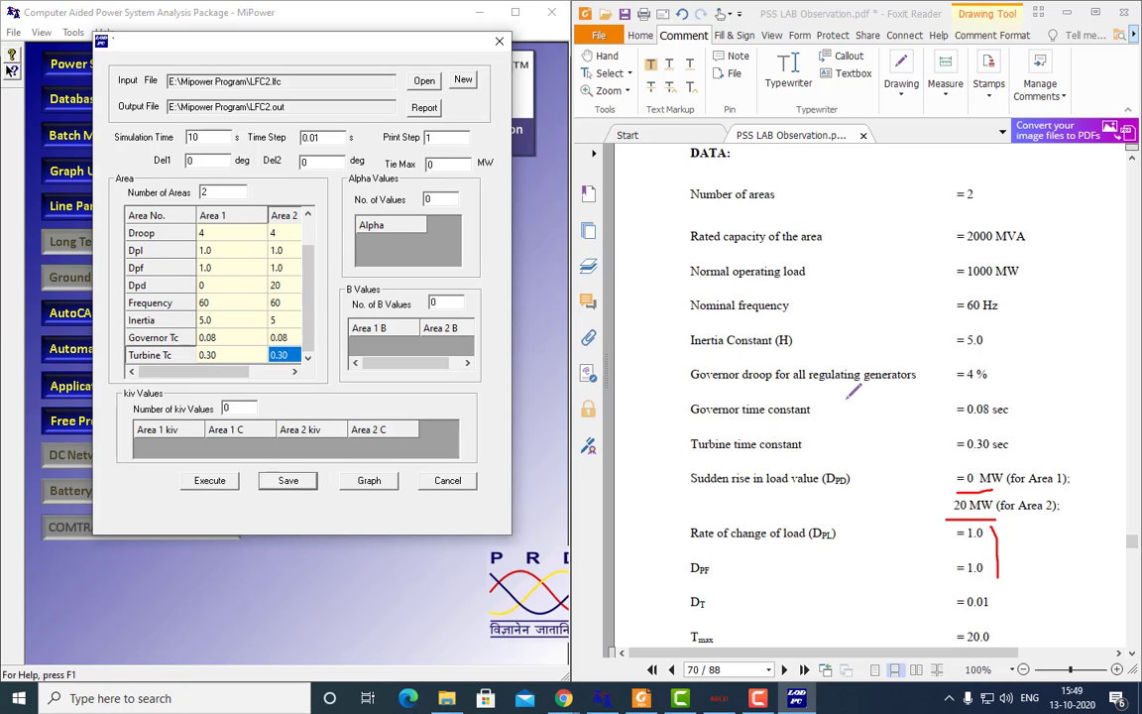
Underline the Tmax value in the manual's data list and set Tie Max to 20 MW.
scroll(852, 391, "down", 1)
scroll(852, 393, "down", 2)
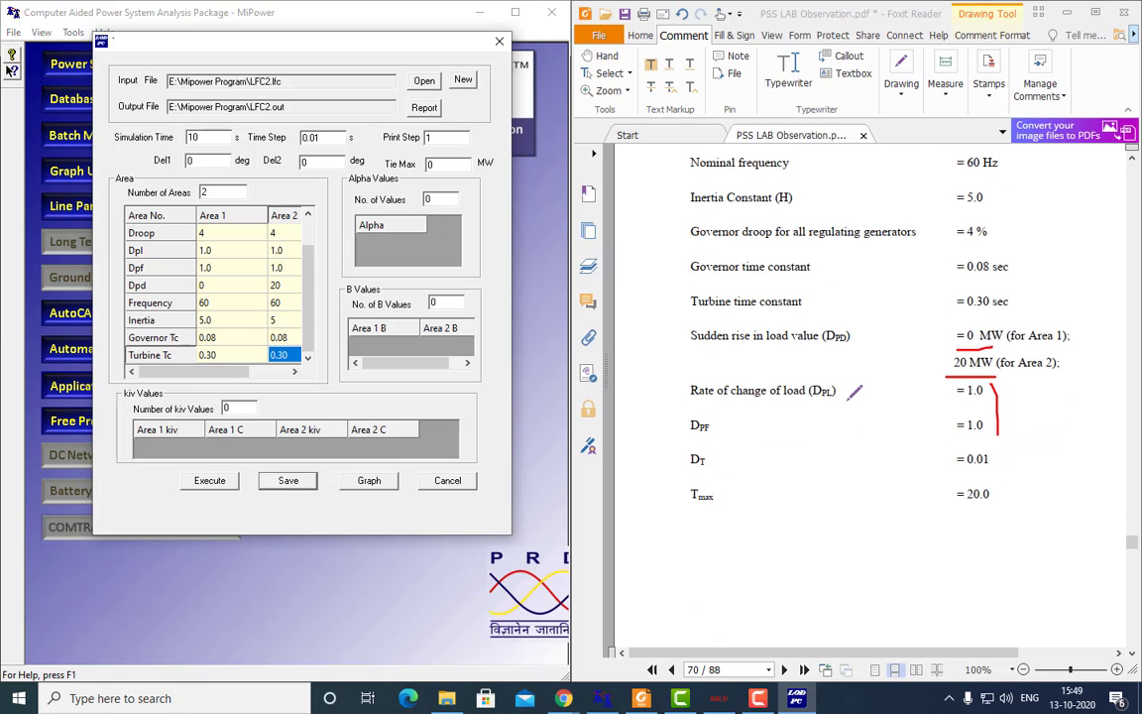
left_click_drag(942, 513, 998, 514)
left_click(462, 165)
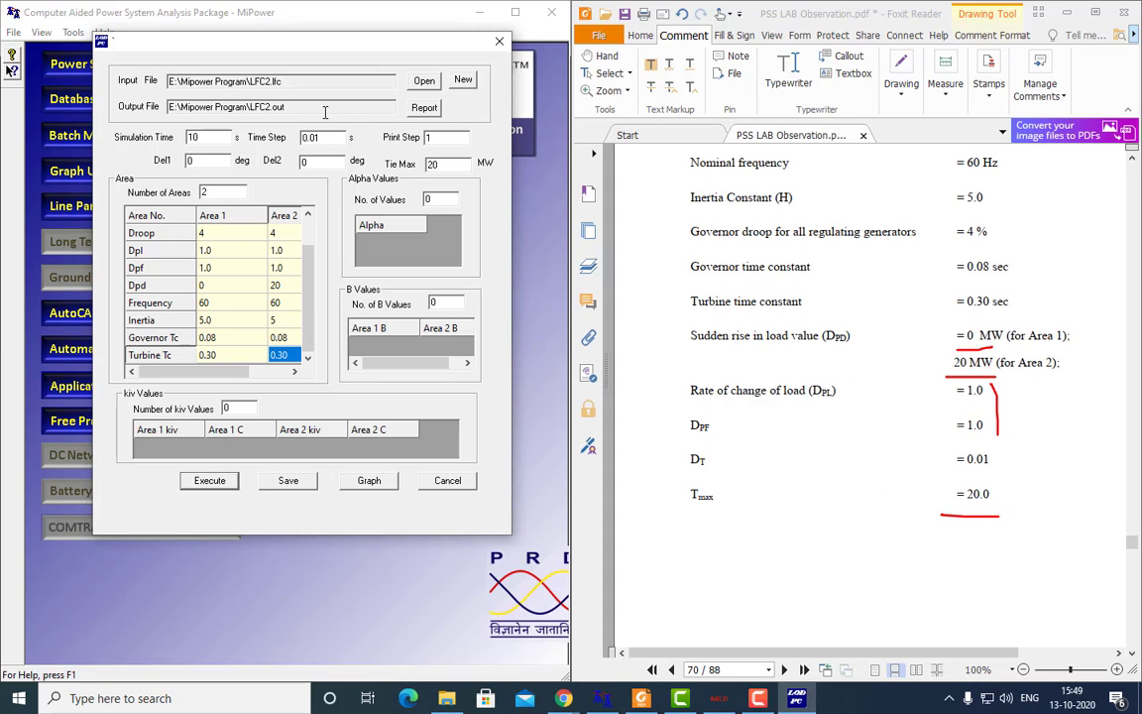
Set Del2 to 30 degrees and check the entries against the manual's data list.
scroll(862, 339, "up", 3)
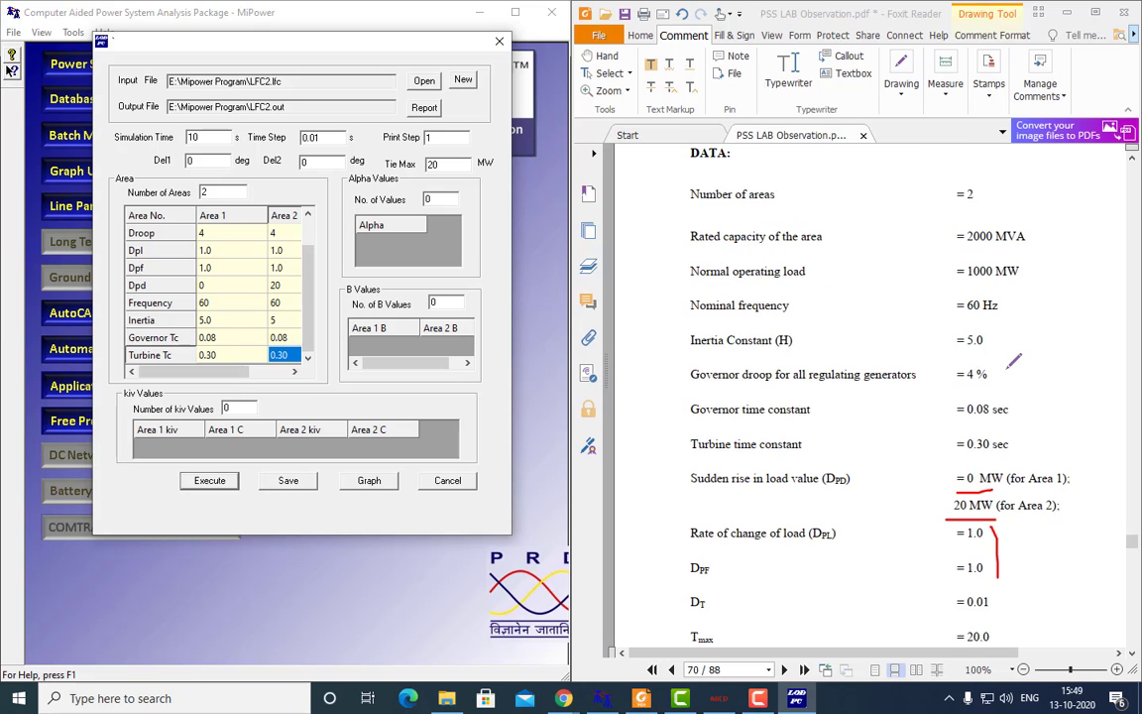
scroll(910, 325, "up", 2)
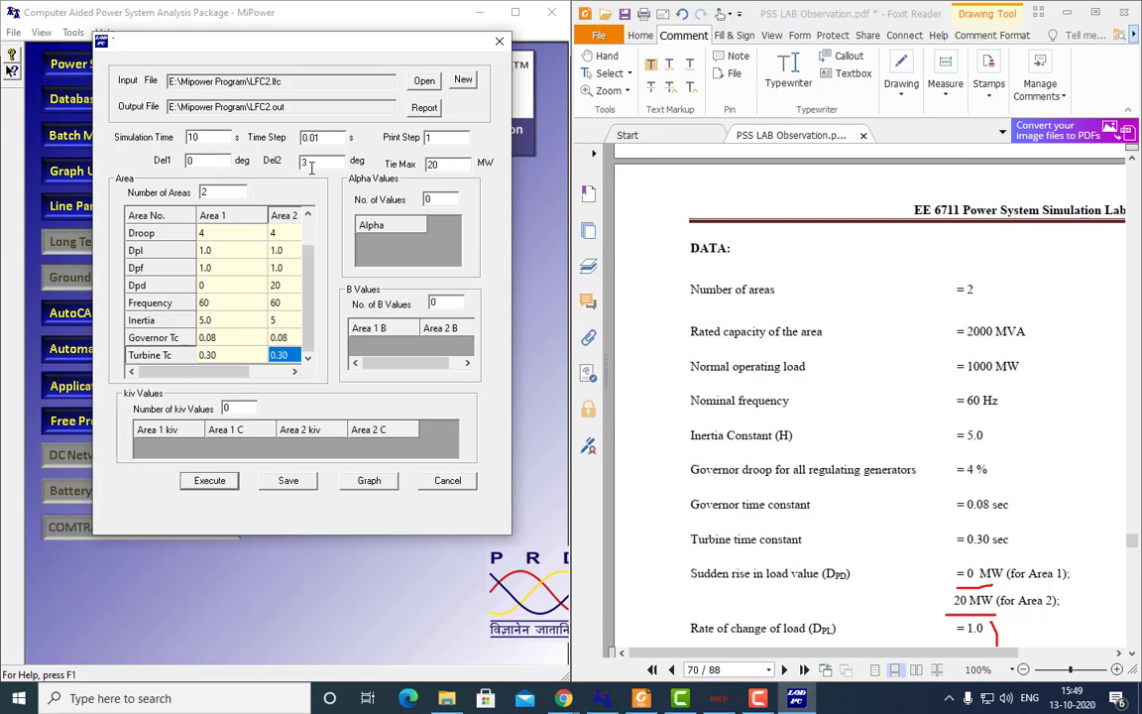
scroll(824, 332, "down", 2)
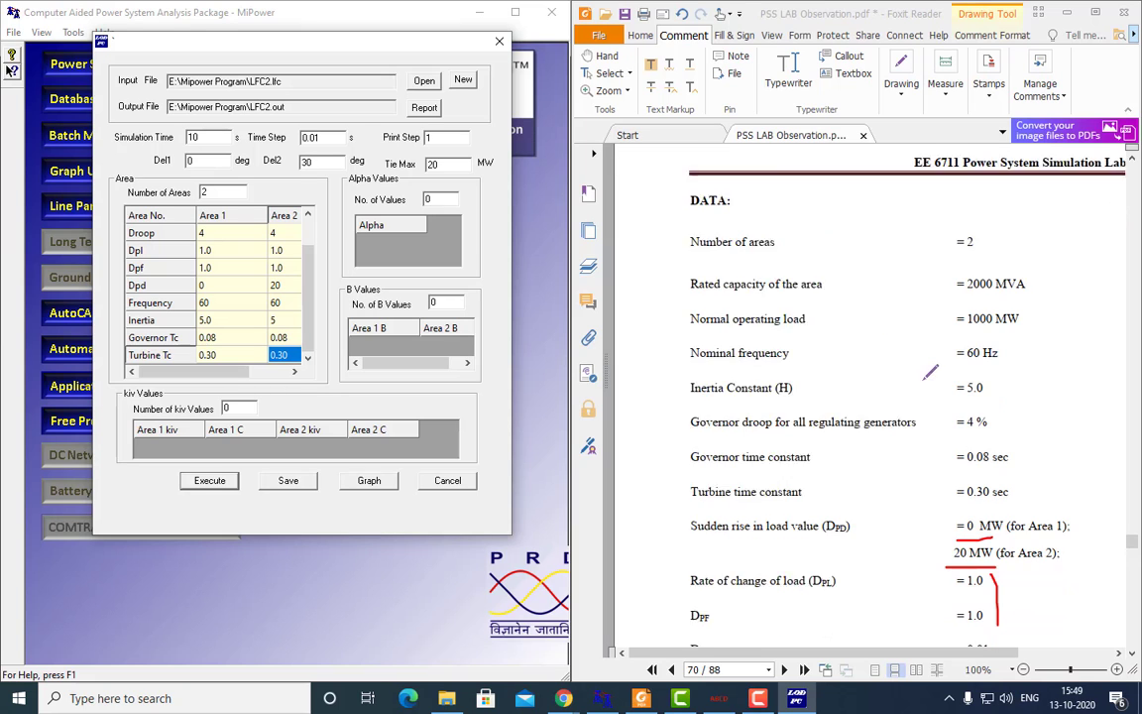
scroll(925, 380, "down", 2)
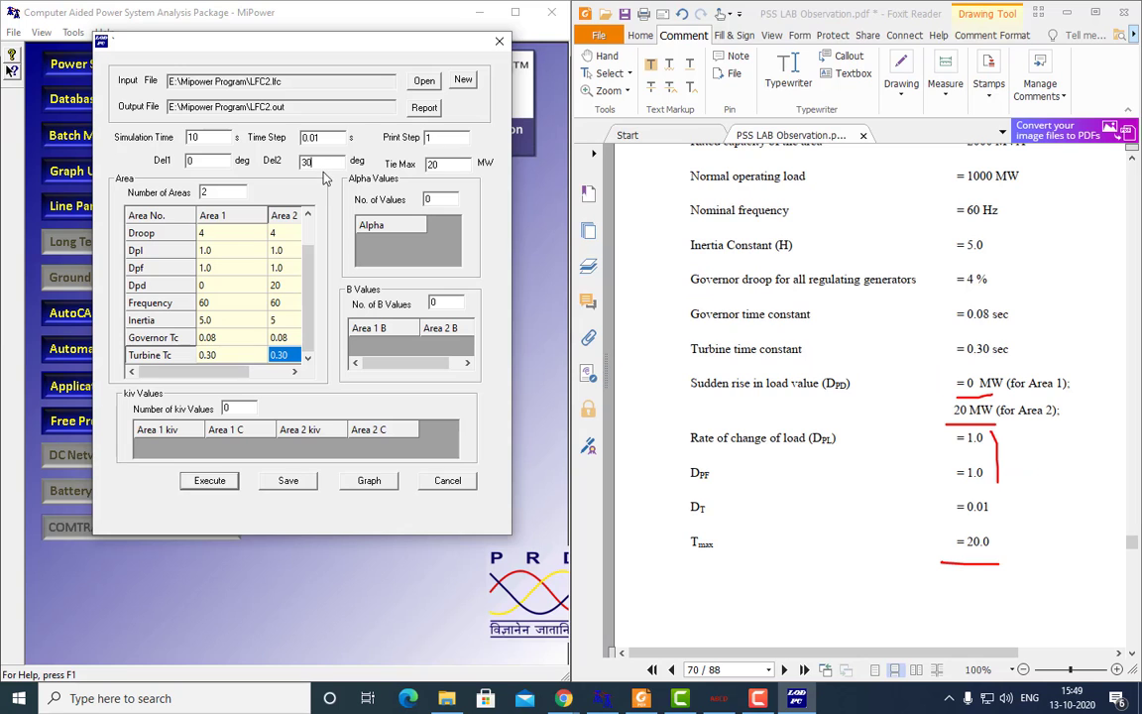
Save and execute the two-area study, and open its LFC2 output report in a maximized Notepad window.
left_click(278, 486)
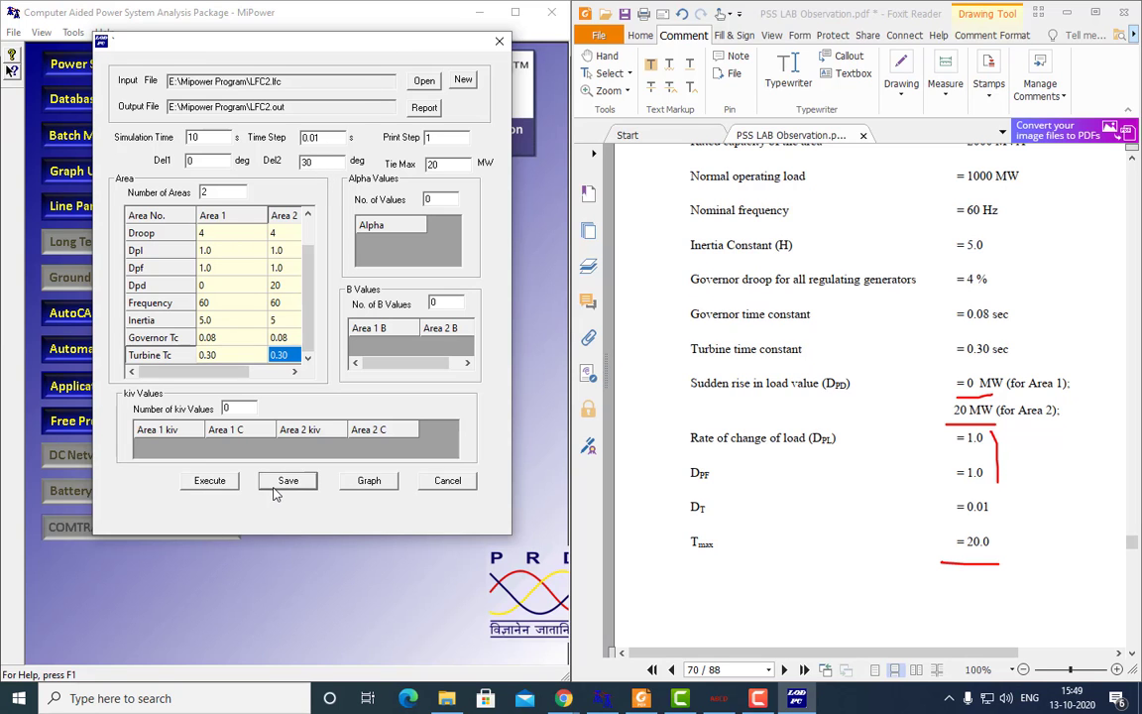
left_click(194, 483)
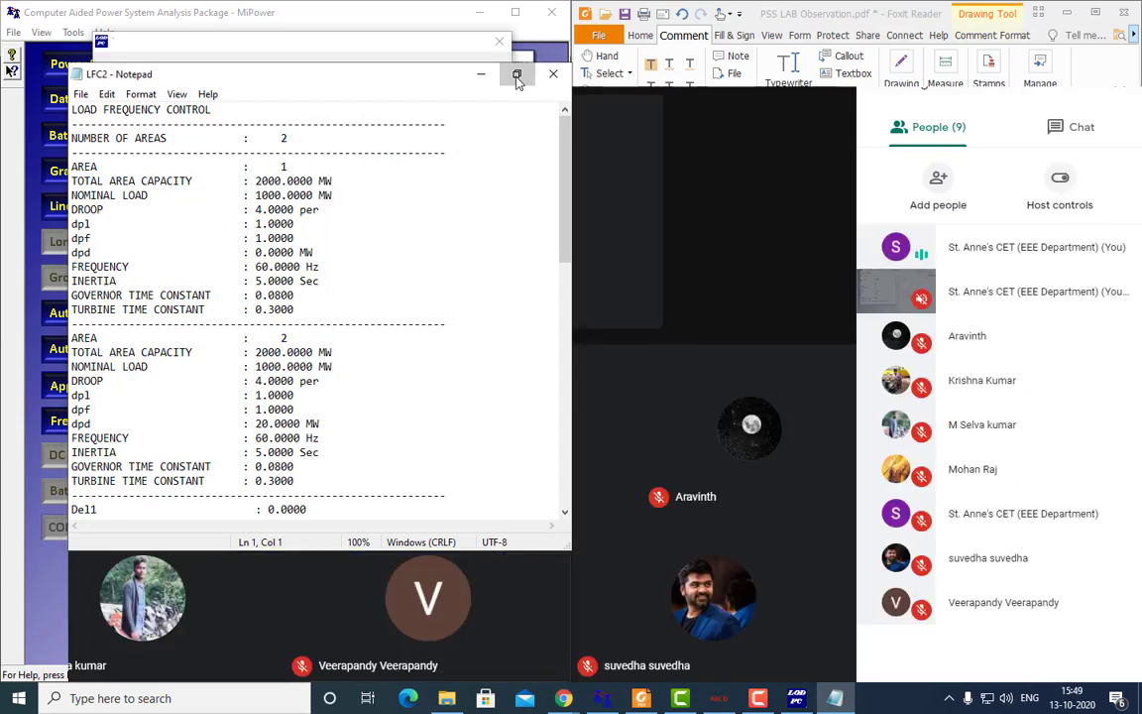
left_click(516, 74)
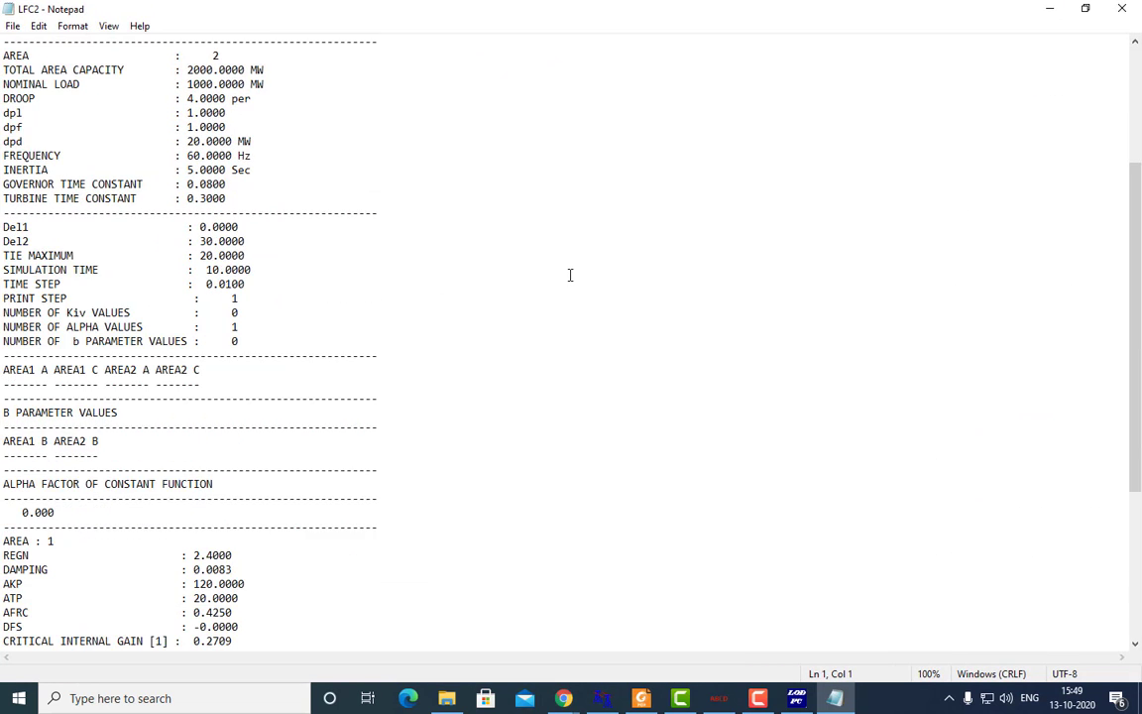
Examine the critical internal gains and the Area 2 and tie-line results in the LFC2 report, and return to the MiPower study dialog.
scroll(570, 274, "down", 6)
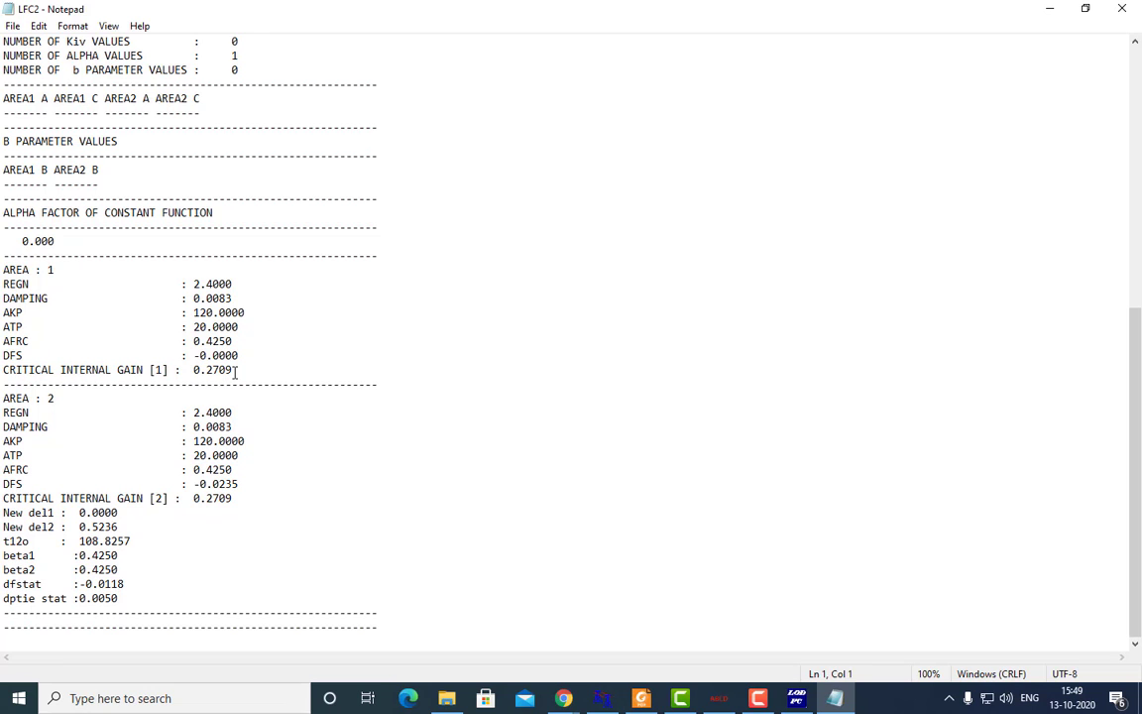
left_click_drag(235, 370, 183, 383)
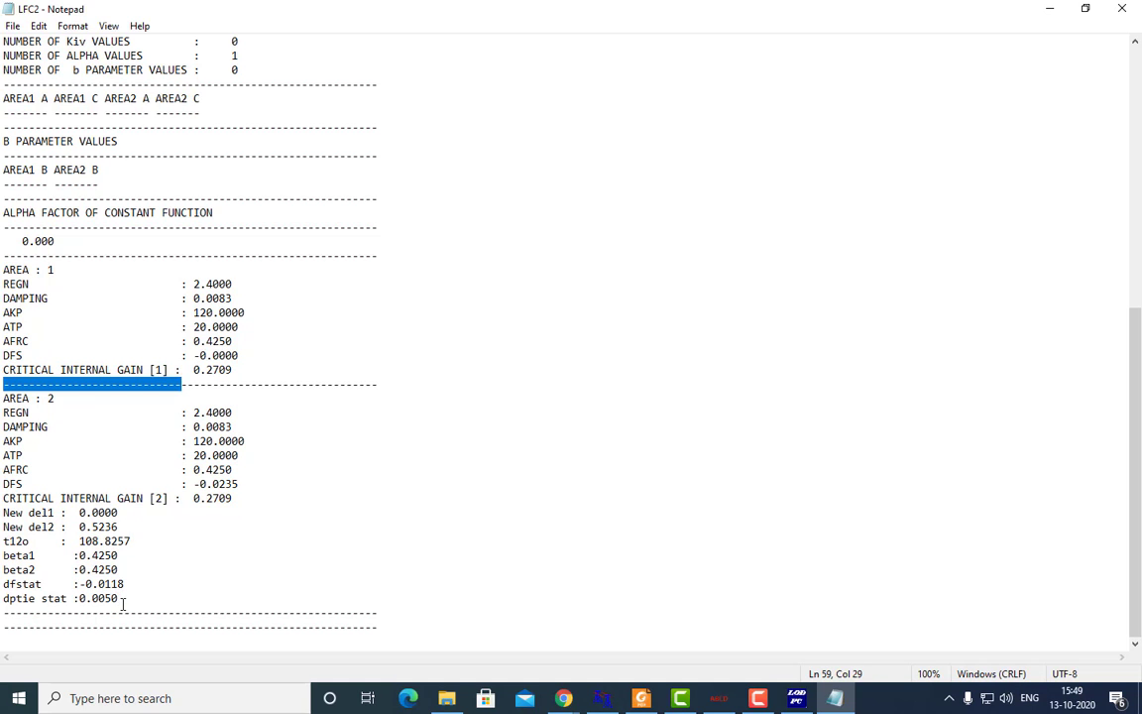
left_click_drag(123, 600, 4, 483)
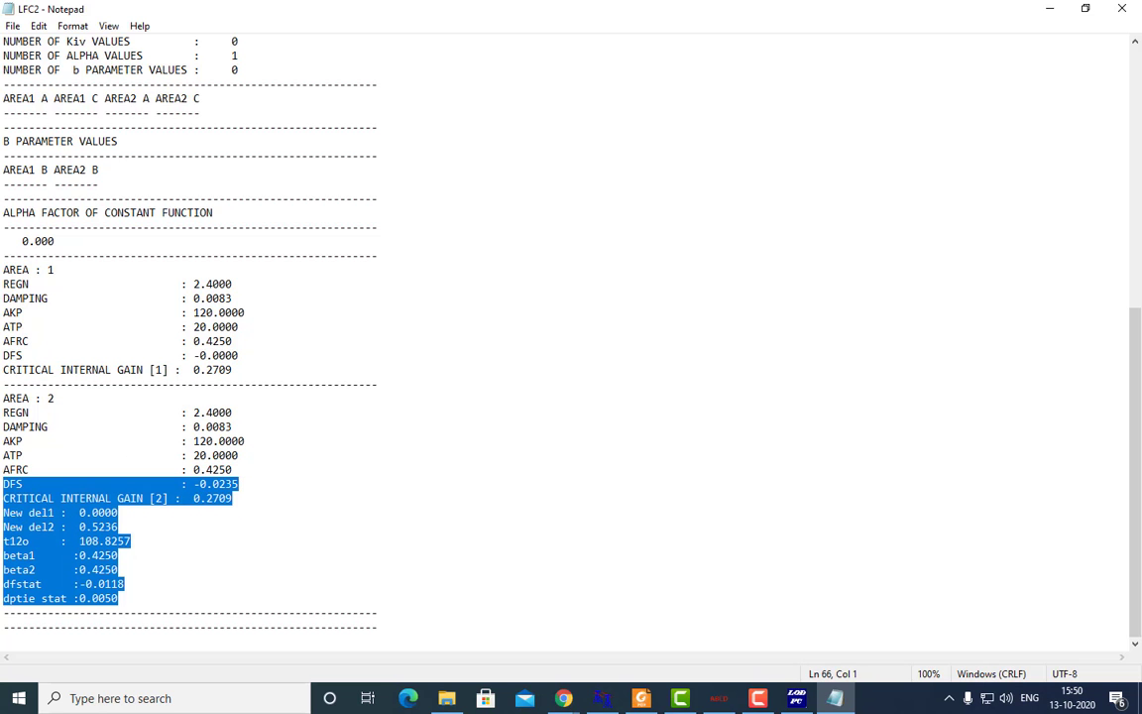
key("alt+Tab")
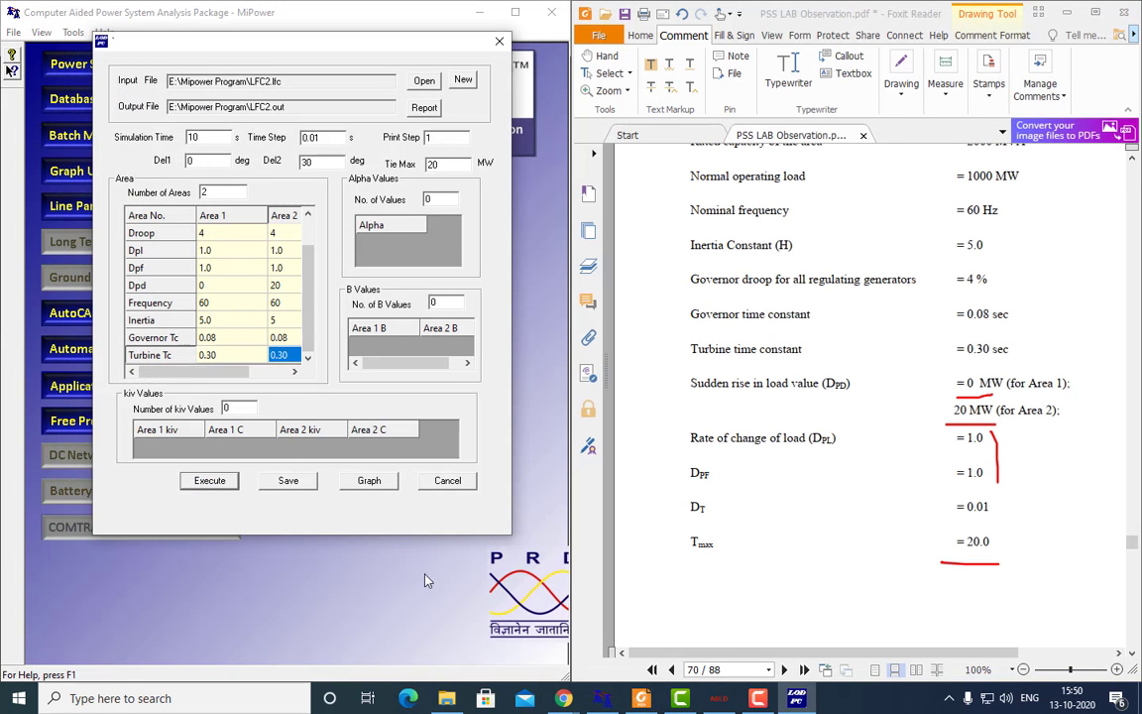